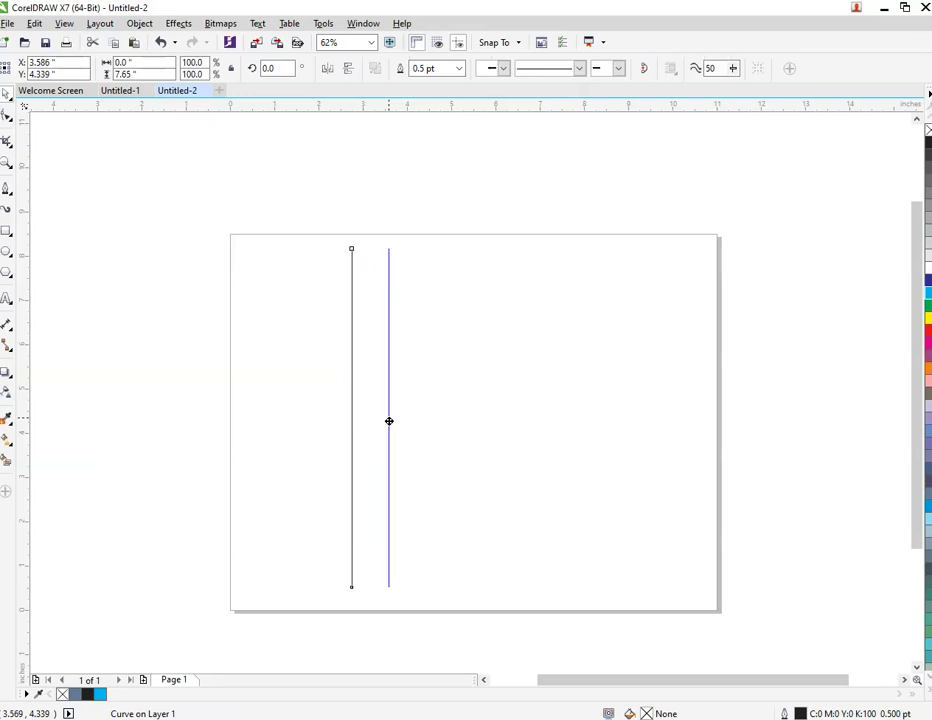
Step: Repeat the line duplication to get three evenly spaced vertical lines, and combine all three into one curve
{"action": "key", "text": "ctrl+r"}
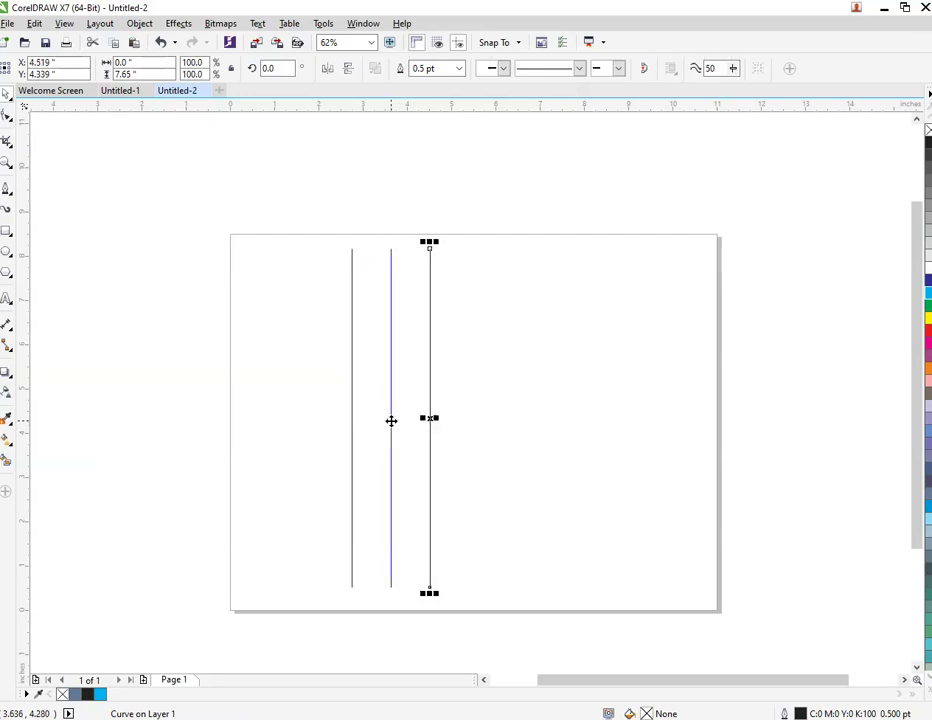
{"action": "left_click", "coordinate": [293, 239]}
{"action": "left_click_drag", "start_coordinate": [293, 208], "coordinate": [453, 581]}
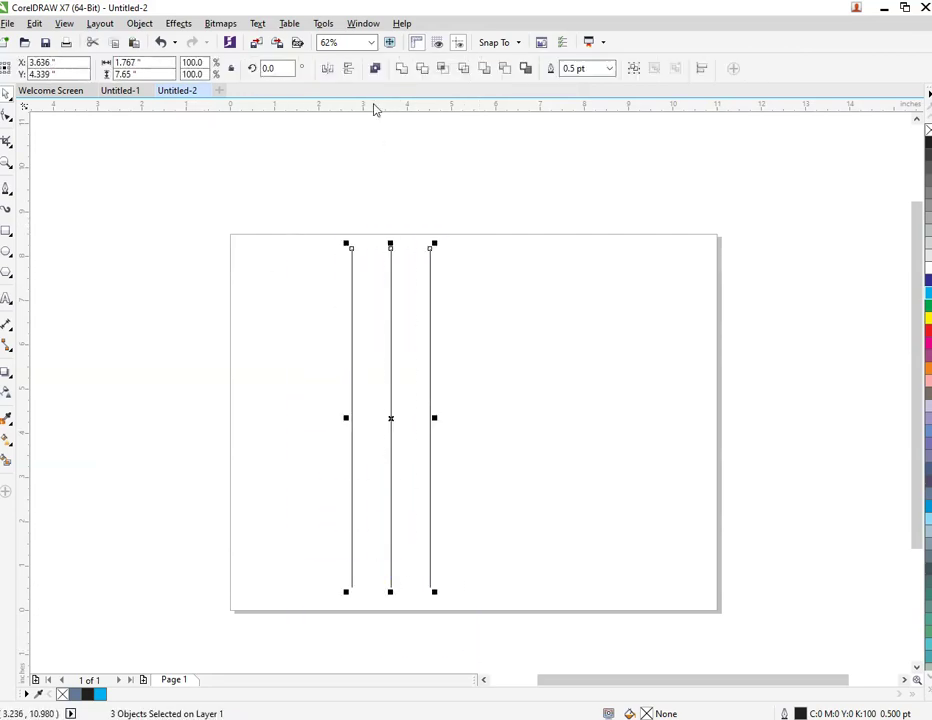
{"action": "left_click", "coordinate": [375, 69]}
Step: Move the combined lines across the page to about X 7.07 in and rotate them to 30 degrees
{"action": "left_click_drag", "start_coordinate": [393, 420], "coordinate": [542, 420]}
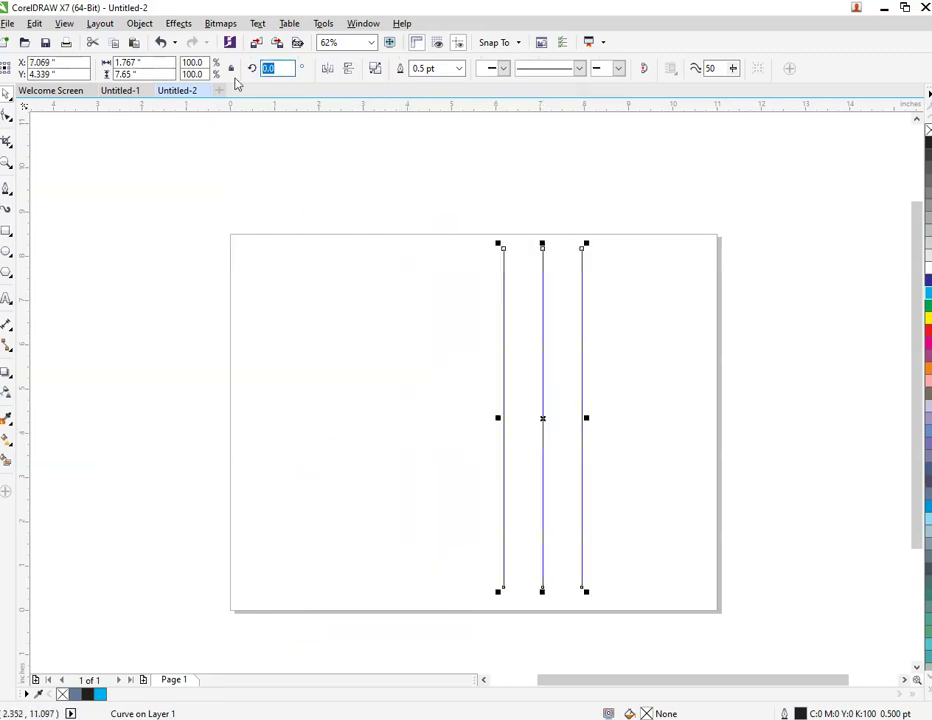
{"action": "key", "text": "Return"}
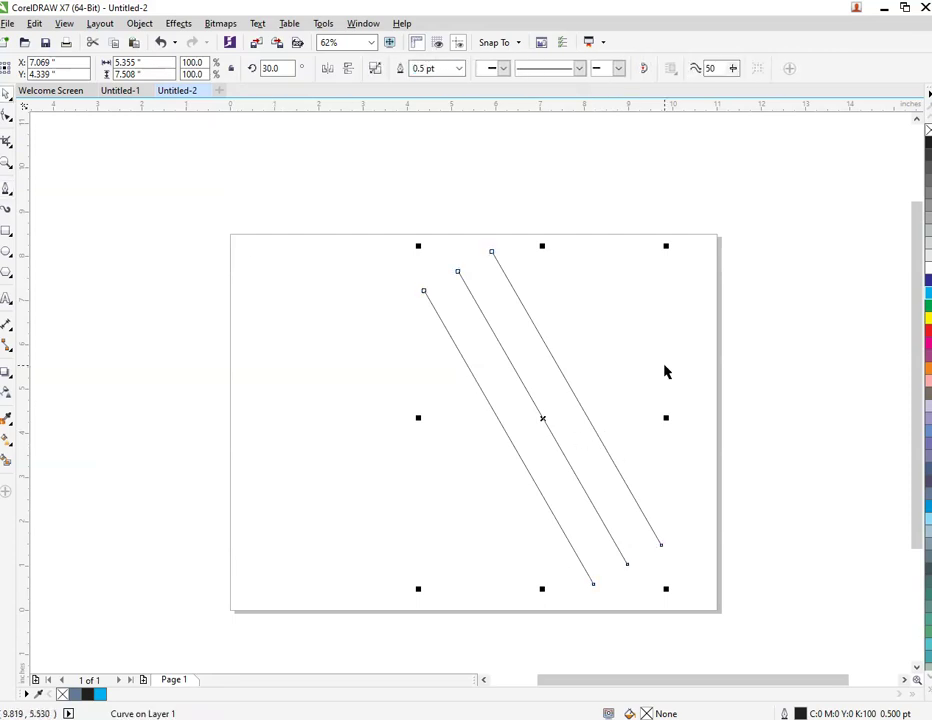
Step: Paste a copy of the slanted line set in place and mirror the copy horizontally
{"action": "left_click", "coordinate": [614, 416]}
{"action": "left_click", "coordinate": [591, 421]}
{"action": "right_click", "coordinate": [590, 419]}
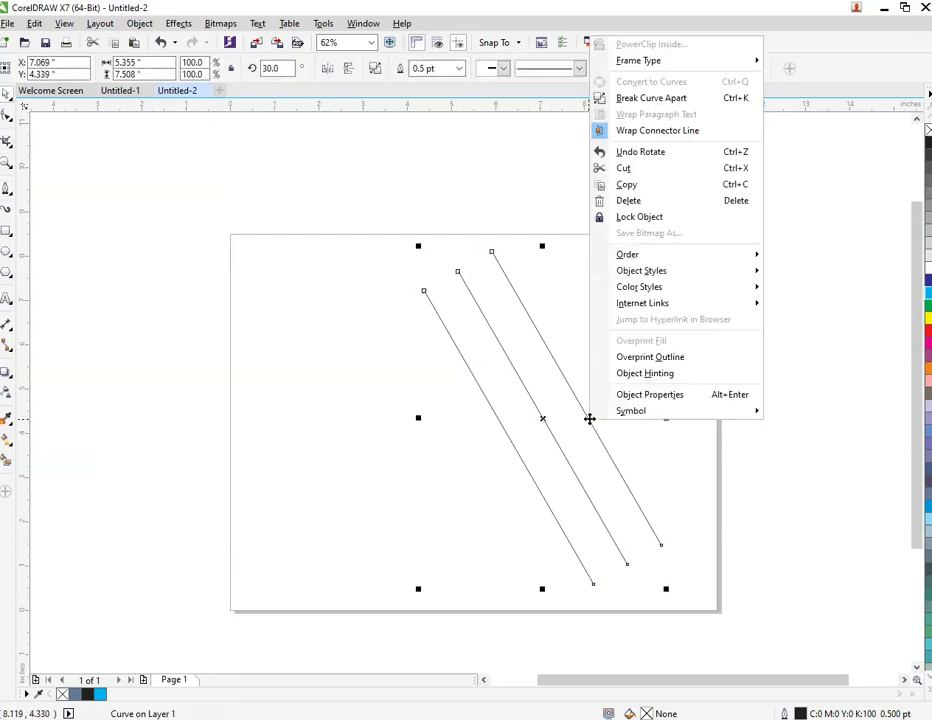
{"action": "left_click", "coordinate": [684, 186]}
{"action": "right_click", "coordinate": [670, 205]}
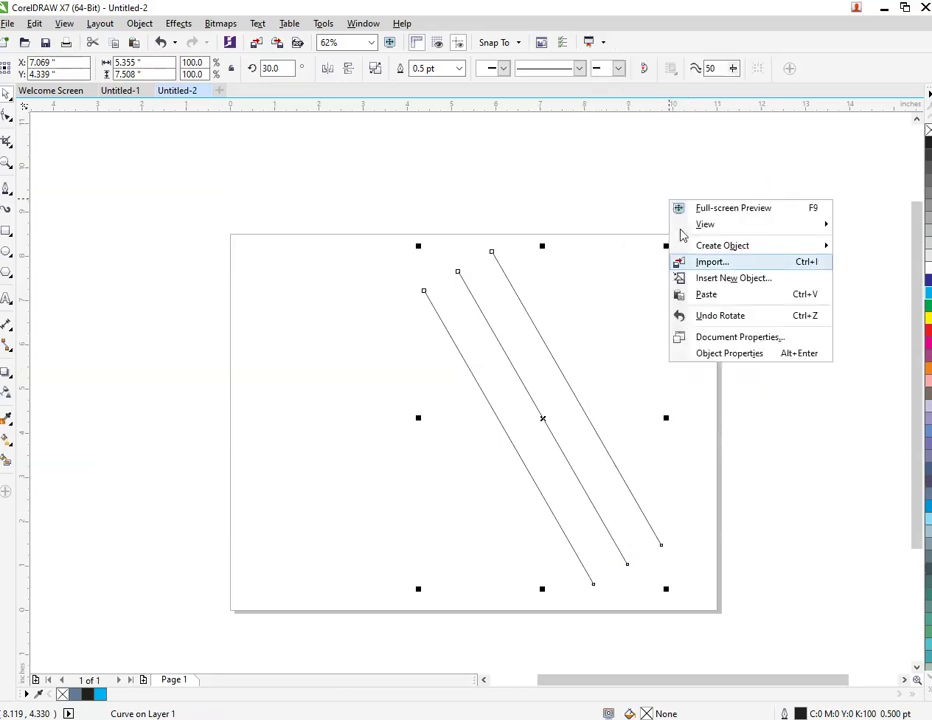
{"action": "left_click", "coordinate": [717, 295]}
{"action": "left_click", "coordinate": [530, 391]}
{"action": "left_click", "coordinate": [532, 388]}
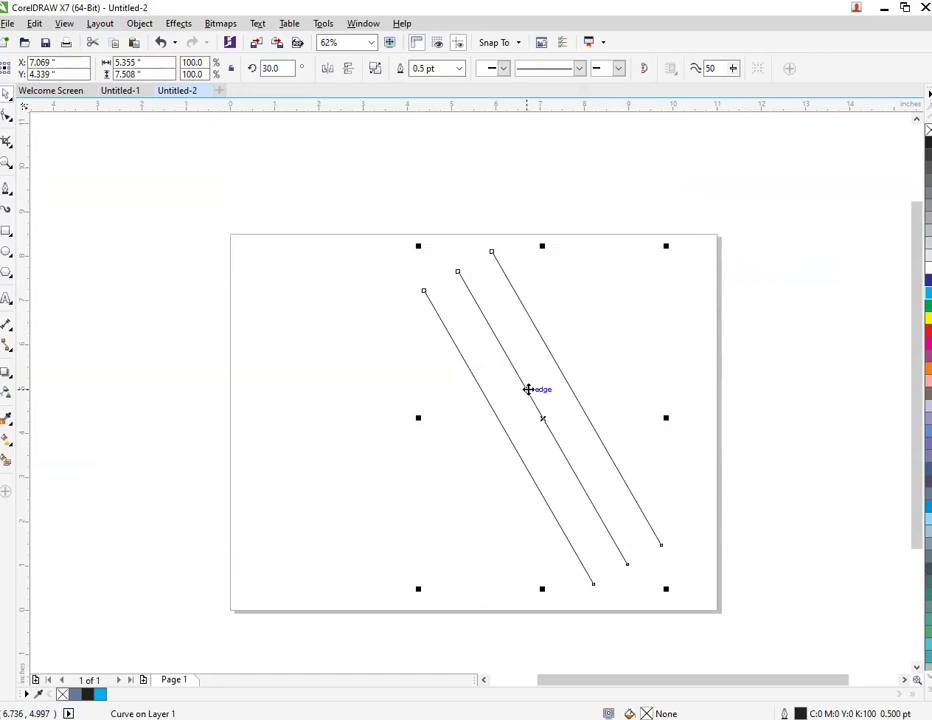
{"action": "left_click", "coordinate": [326, 70]}
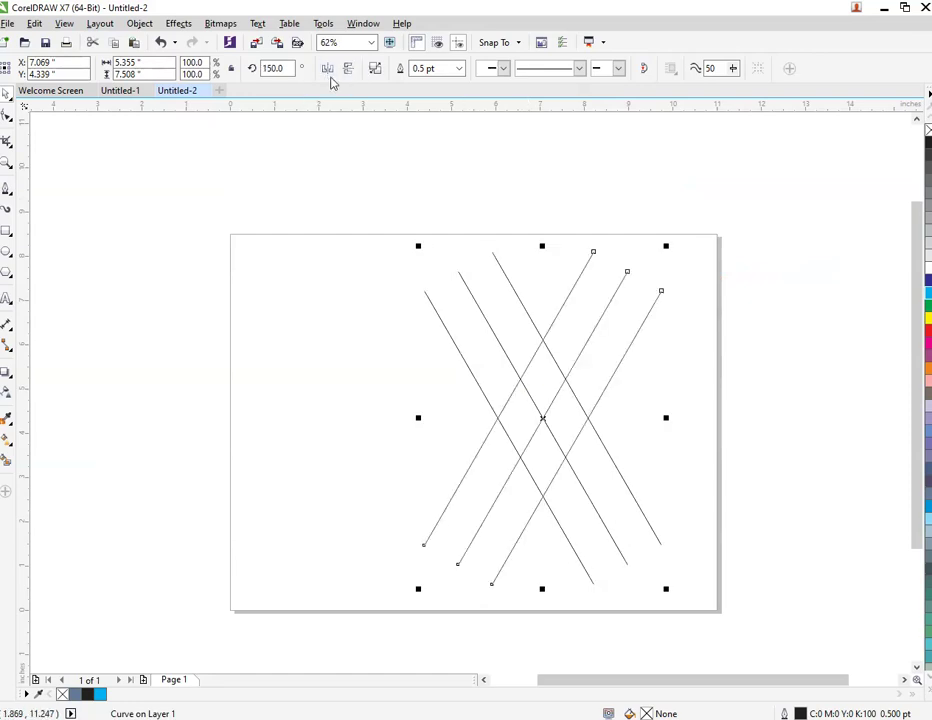
Step: Move the mirrored line set horizontally to about X 4.27 in so the two sets cross in an A shape
{"action": "left_click_drag", "start_coordinate": [570, 367], "coordinate": [449, 374]}
{"action": "scroll", "coordinate": [465, 315], "scroll_direction": "up", "scroll_amount": 3}
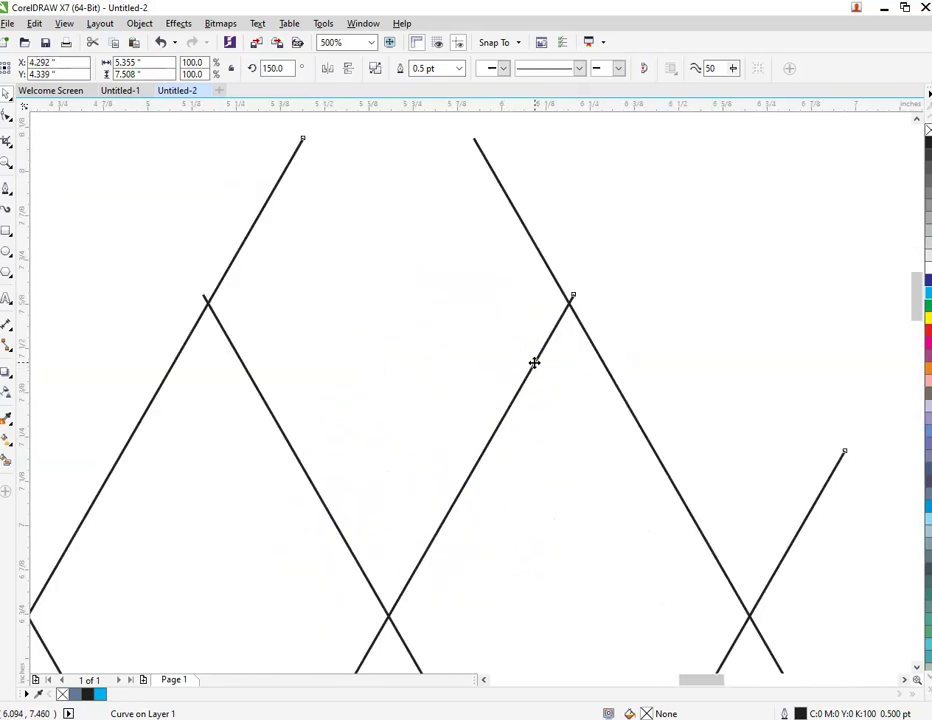
{"action": "scroll", "coordinate": [530, 363], "scroll_direction": "down", "scroll_amount": 2}
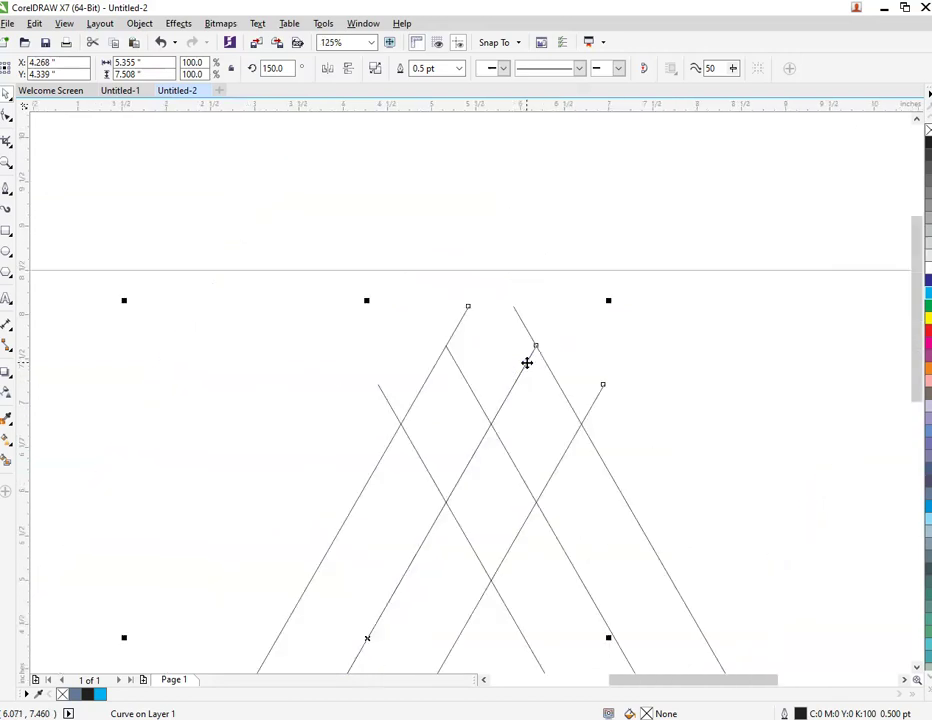
{"action": "scroll", "coordinate": [527, 363], "scroll_direction": "down", "scroll_amount": 2}
{"action": "scroll", "coordinate": [553, 466], "scroll_direction": "up", "scroll_amount": 2}
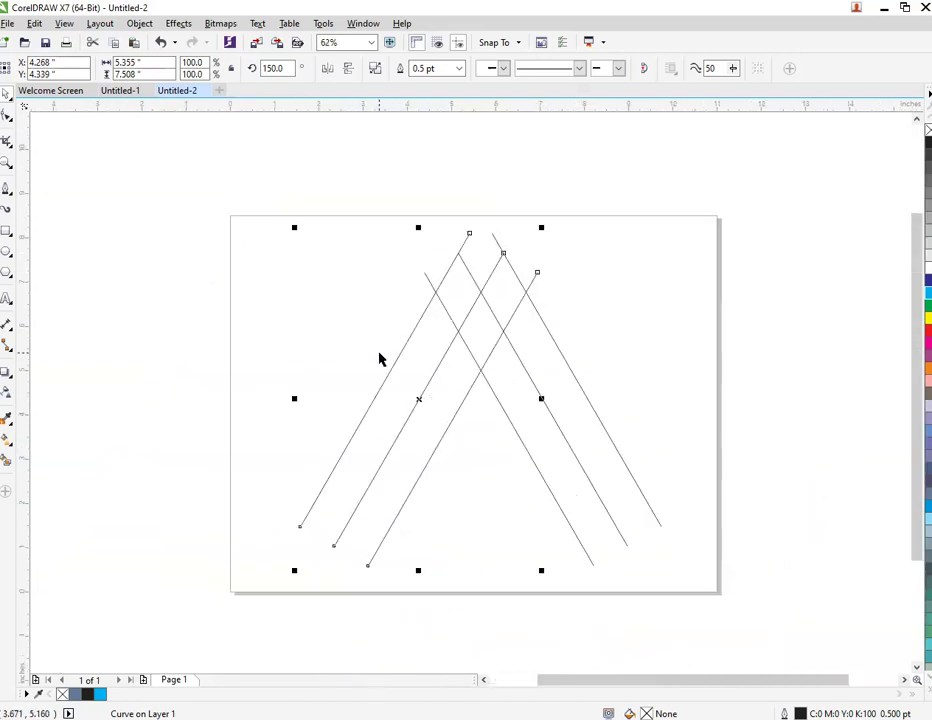
Step: Paste a copy of the mirrored line set in place and set its rotation to 90 degrees
{"action": "left_click", "coordinate": [397, 396]}
{"action": "left_click", "coordinate": [416, 400]}
{"action": "right_click", "coordinate": [416, 400]}
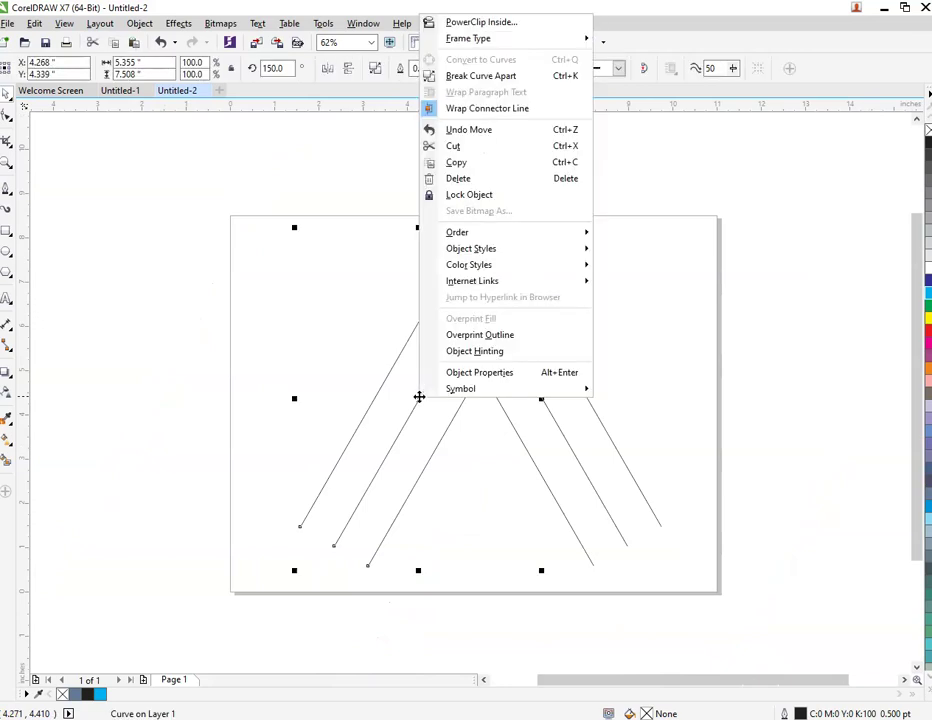
{"action": "left_click", "coordinate": [531, 163]}
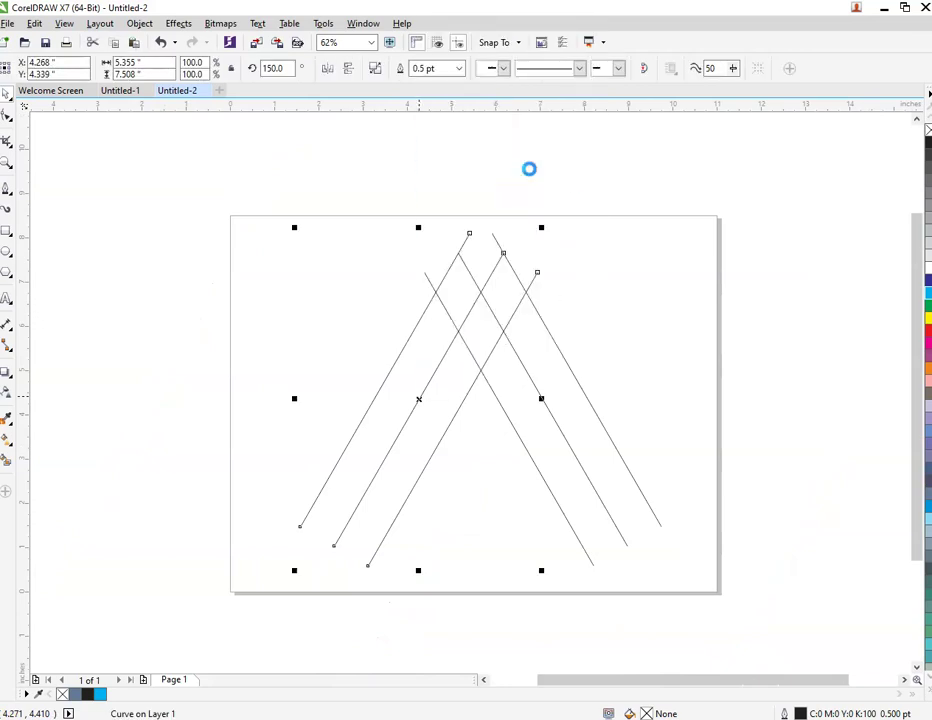
{"action": "right_click", "coordinate": [645, 189]}
{"action": "left_click", "coordinate": [699, 283]}
{"action": "left_click", "coordinate": [575, 340]}
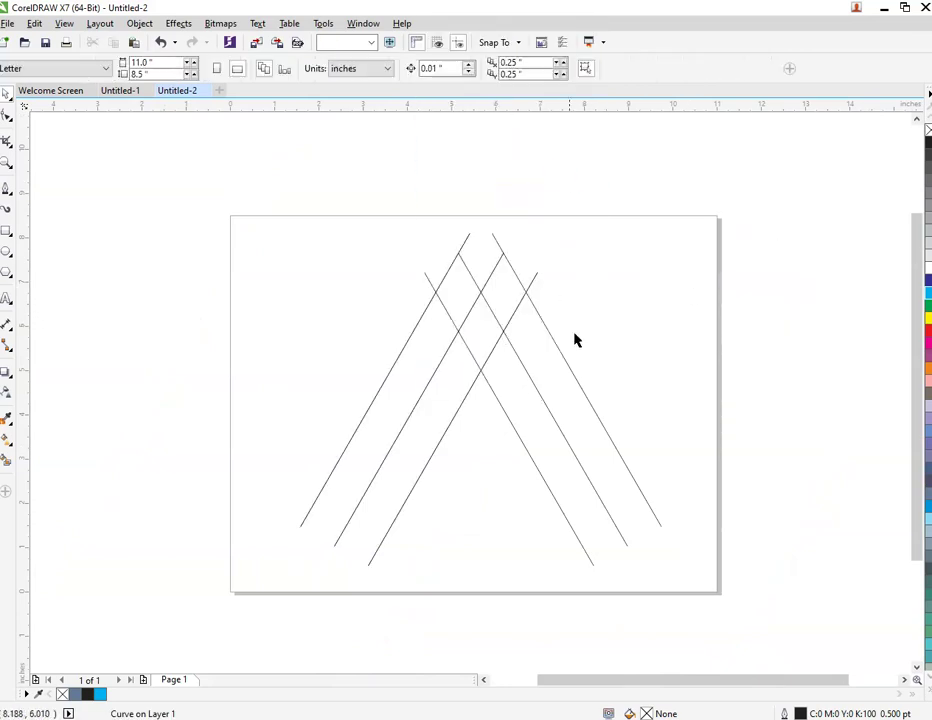
{"action": "left_click", "coordinate": [468, 391]}
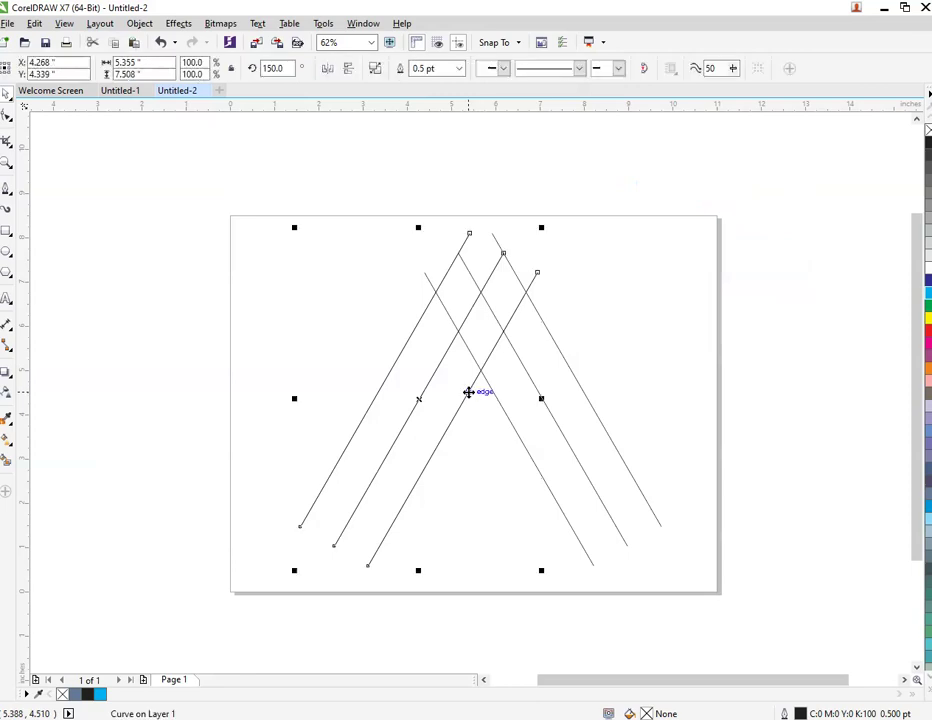
{"action": "left_click", "coordinate": [283, 73]}
{"action": "type", "text": "90"}
{"action": "key", "text": "Return"}
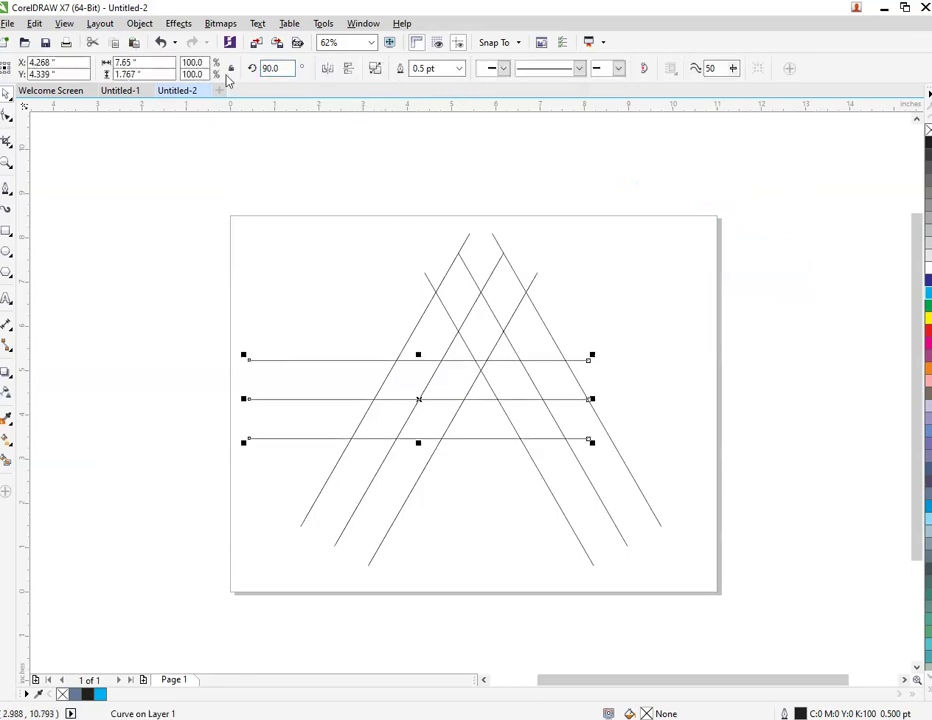
Step: Move the horizontal lines down to the triangle's base crossings and widen them on both sides to about 8.79 in
{"action": "left_click_drag", "start_coordinate": [420, 397], "coordinate": [486, 507]}
{"action": "scroll", "coordinate": [651, 545], "scroll_direction": "up", "scroll_amount": 3}
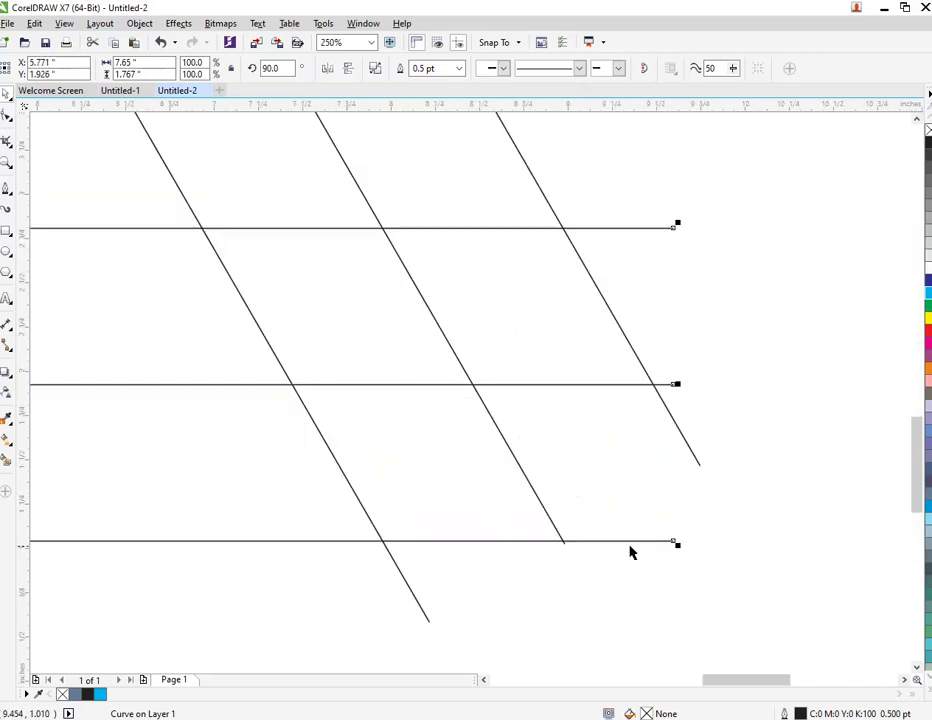
{"action": "left_click_drag", "start_coordinate": [677, 384], "coordinate": [776, 387]}
{"action": "scroll", "coordinate": [543, 422], "scroll_direction": "down", "scroll_amount": 4}
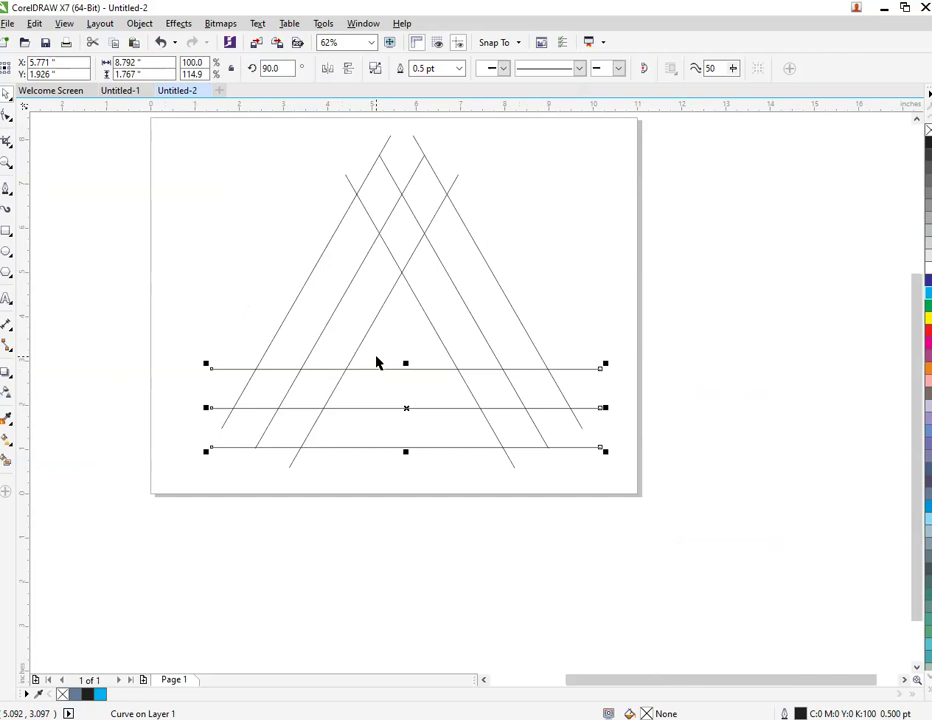
{"action": "left_click", "coordinate": [400, 497]}
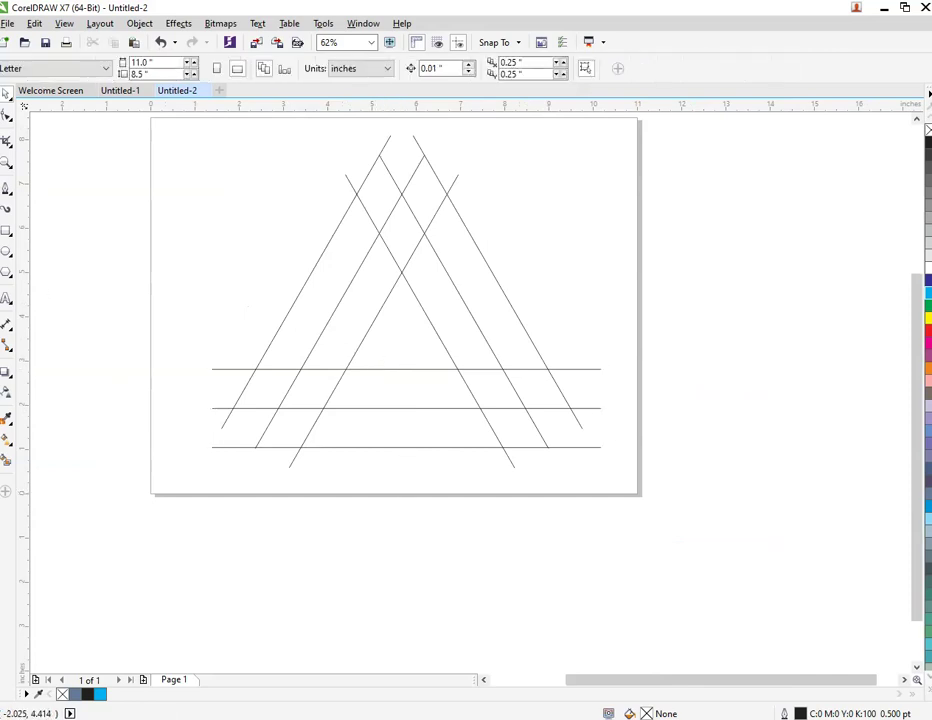
Step: Draw a horizontal line about 5.23 in long above the triangle's apex with the Pen tool
{"action": "left_click", "coordinate": [6, 189]}
{"action": "scroll", "coordinate": [406, 127], "scroll_direction": "up", "scroll_amount": 1}
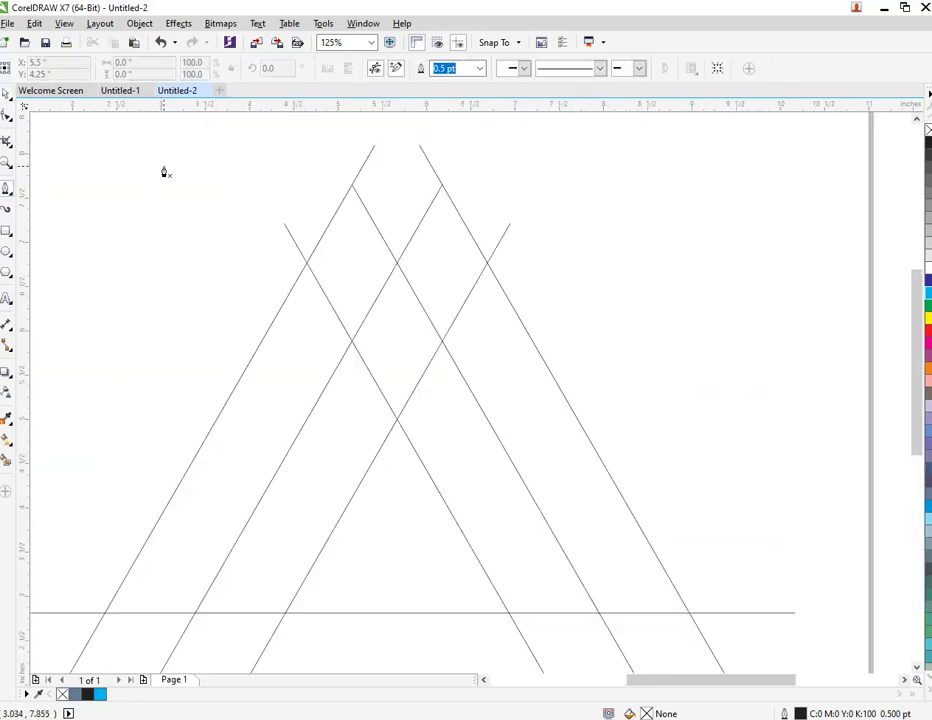
{"action": "left_click", "coordinate": [165, 166]}
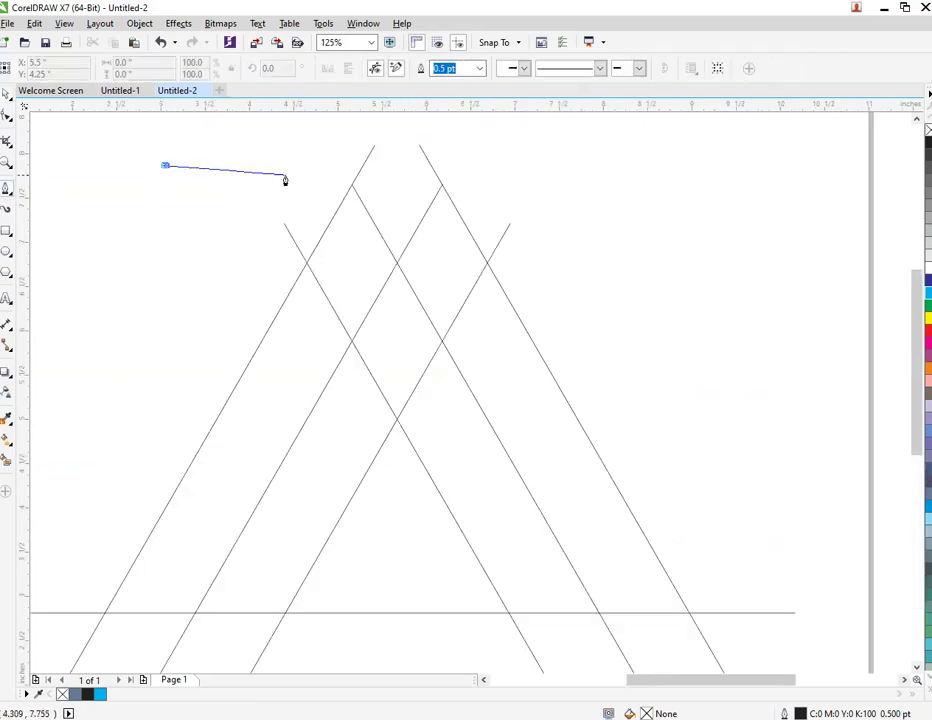
{"action": "double_click", "coordinate": [629, 171]}
Step: Place the line through the upper crossings, and rotate a copy centred on the lower-right crossing to 60 degrees
{"action": "left_click_drag", "start_coordinate": [395, 165], "coordinate": [519, 477]}
{"action": "scroll", "coordinate": [397, 262], "scroll_direction": "down", "scroll_amount": 1}
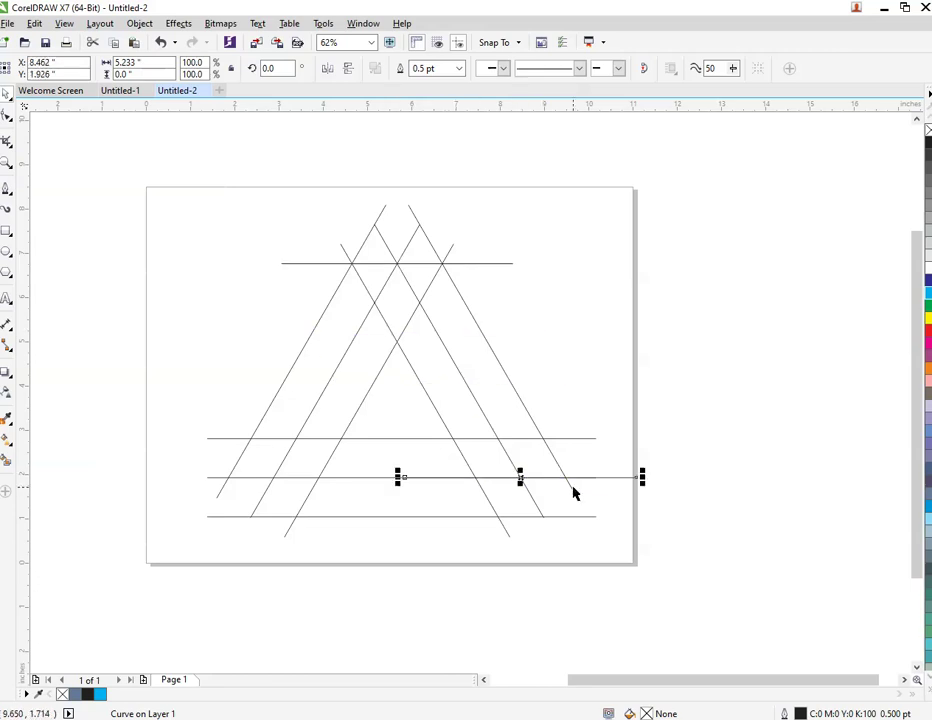
{"action": "scroll", "coordinate": [574, 491], "scroll_direction": "up", "scroll_amount": 1}
{"action": "left_click", "coordinate": [677, 468]}
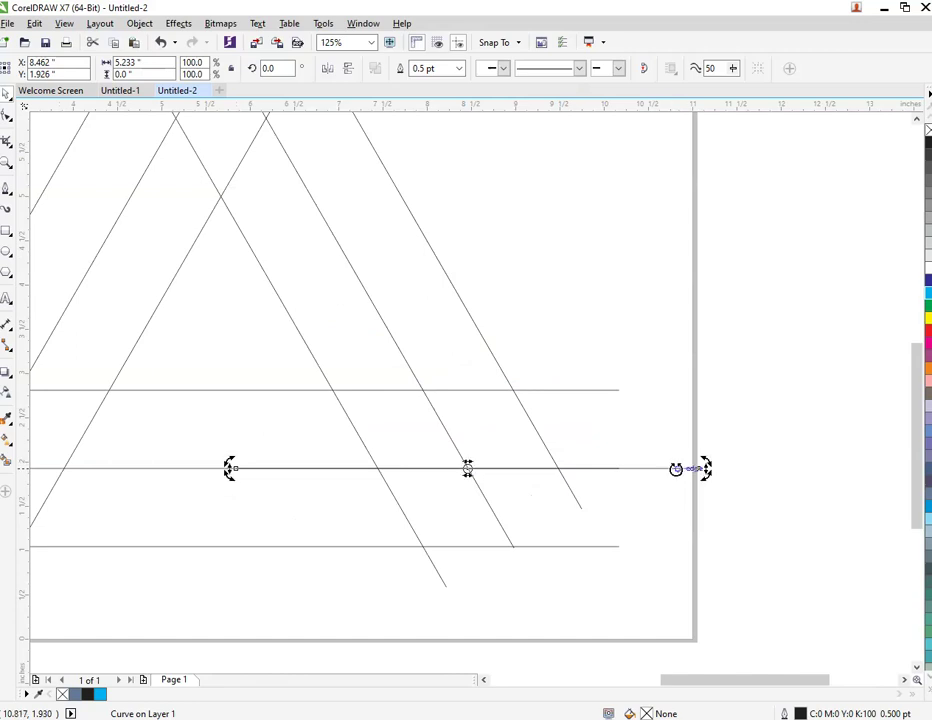
{"action": "left_click_drag", "start_coordinate": [703, 468], "coordinate": [579, 307]}
Step: Paste a copy of the 60-degree corner line in place and mirror the copy horizontally
{"action": "left_click", "coordinate": [634, 318]}
{"action": "left_click", "coordinate": [553, 318]}
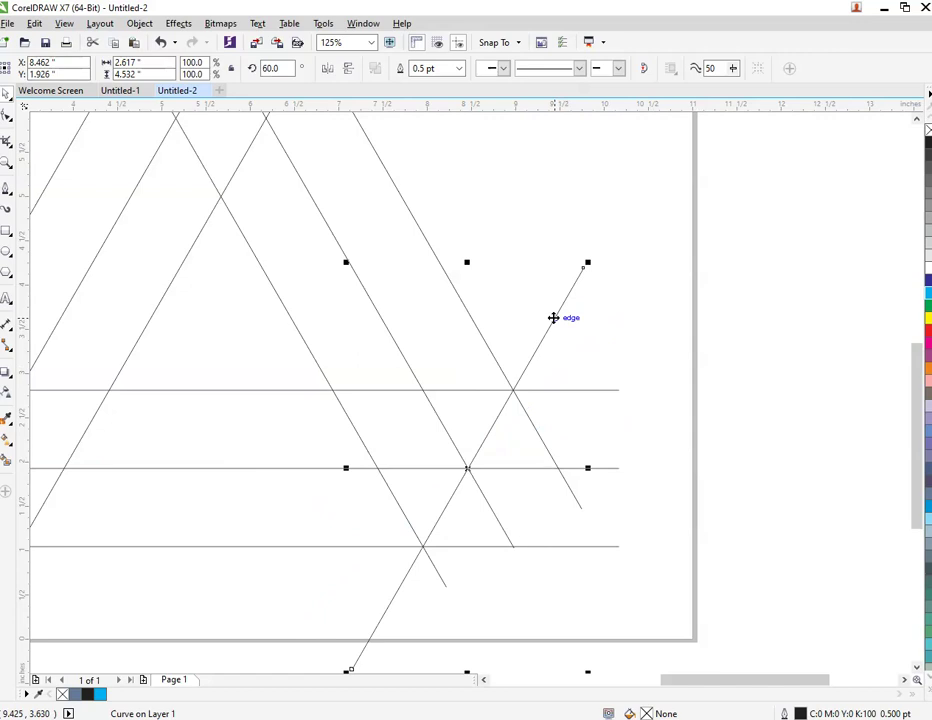
{"action": "right_click", "coordinate": [553, 318]}
{"action": "left_click", "coordinate": [654, 470]}
{"action": "right_click", "coordinate": [689, 290]}
{"action": "left_click", "coordinate": [728, 198]}
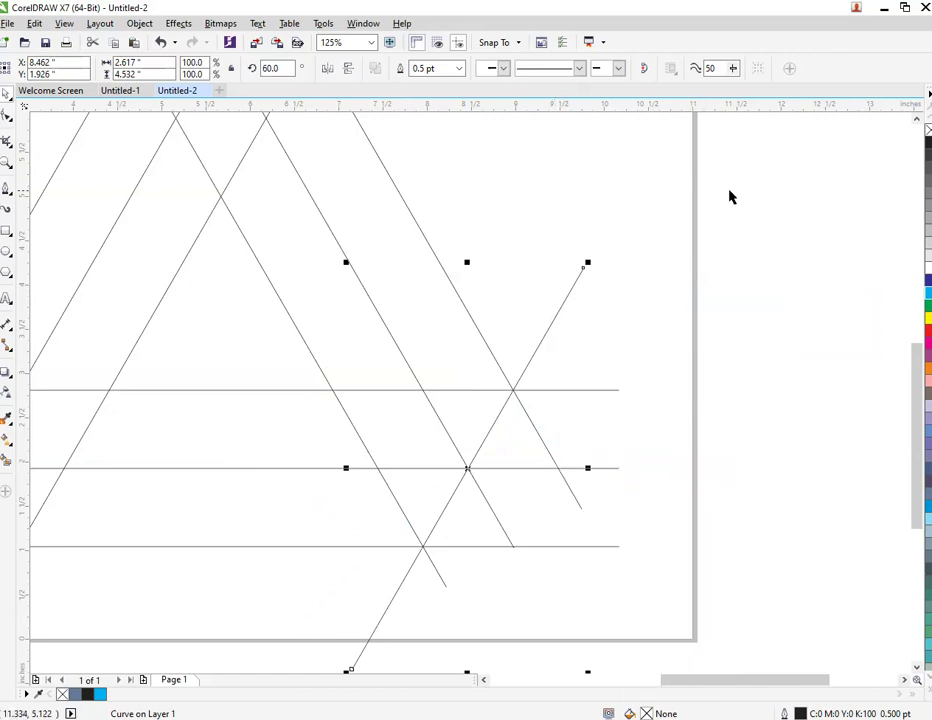
{"action": "right_click", "coordinate": [740, 208]}
{"action": "left_click", "coordinate": [777, 303]}
{"action": "left_click", "coordinate": [690, 333]}
{"action": "left_click", "coordinate": [563, 303]}
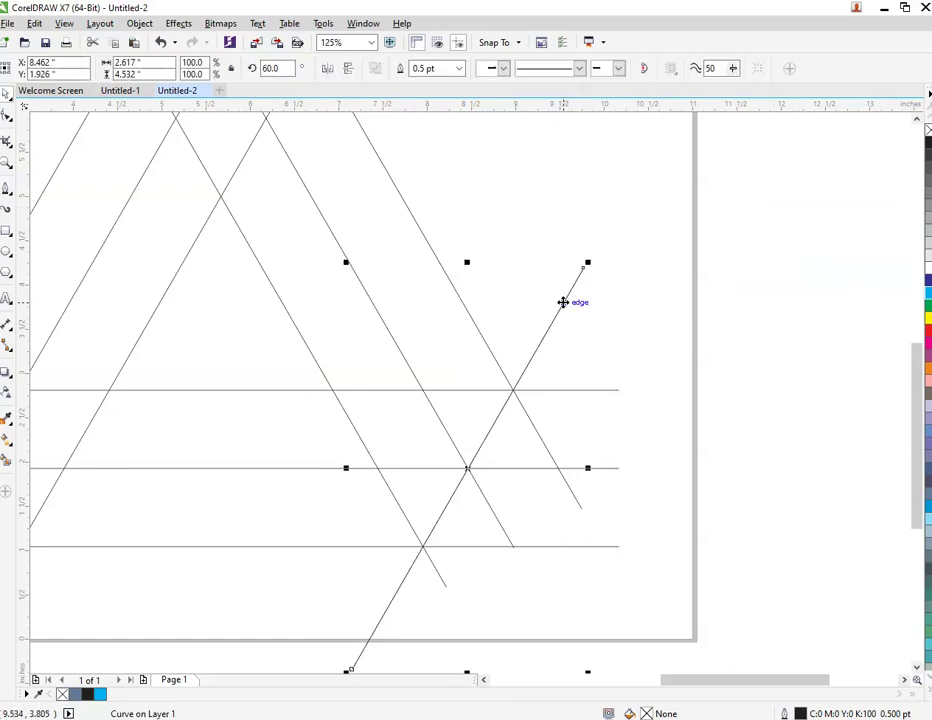
{"action": "left_click", "coordinate": [326, 70]}
{"action": "scroll", "coordinate": [509, 253], "scroll_direction": "down", "scroll_amount": 1}
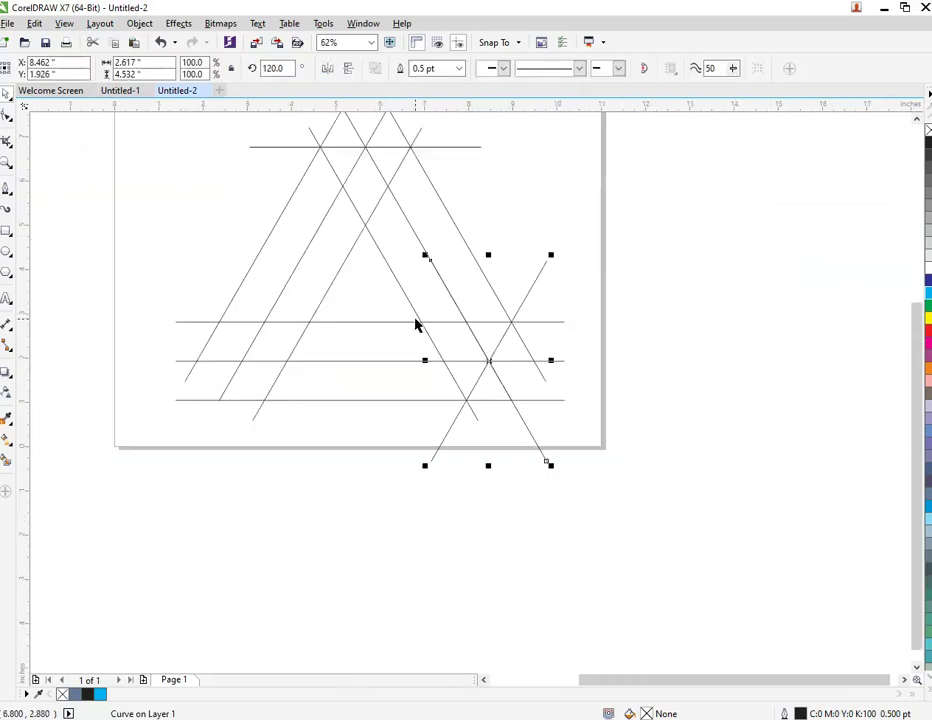
Step: Move the mirrored corner line to the middle crossing of the lower-left corner, at about X 2.88 in
{"action": "left_click_drag", "start_coordinate": [486, 360], "coordinate": [239, 362]}
{"action": "scroll", "coordinate": [277, 408], "scroll_direction": "down", "scroll_amount": 2}
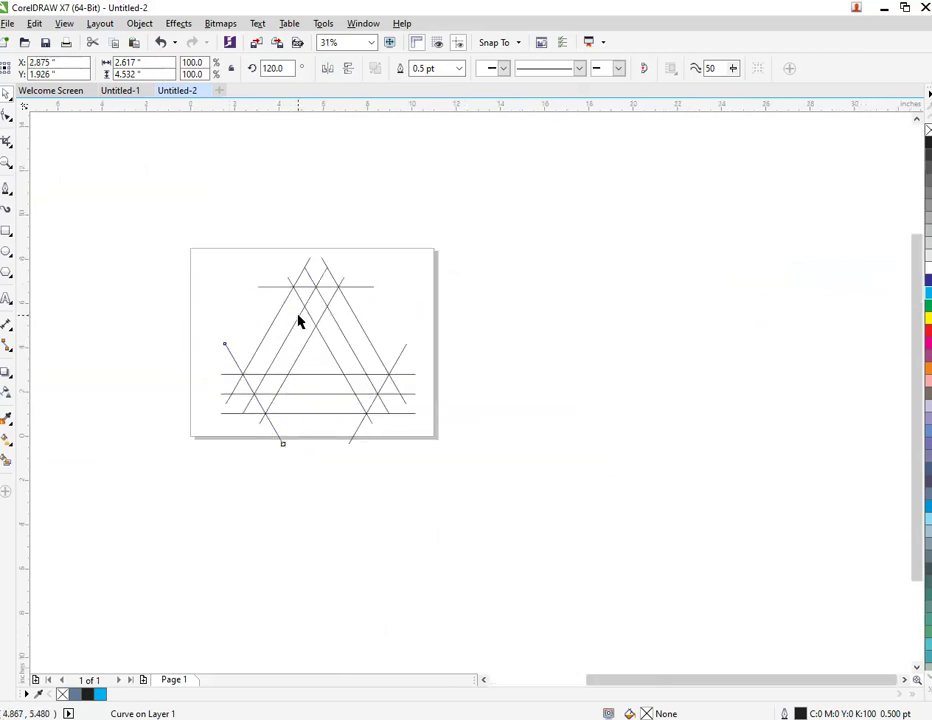
{"action": "scroll", "coordinate": [290, 322], "scroll_direction": "up", "scroll_amount": 2}
{"action": "scroll", "coordinate": [190, 306], "scroll_direction": "up", "scroll_amount": 1}
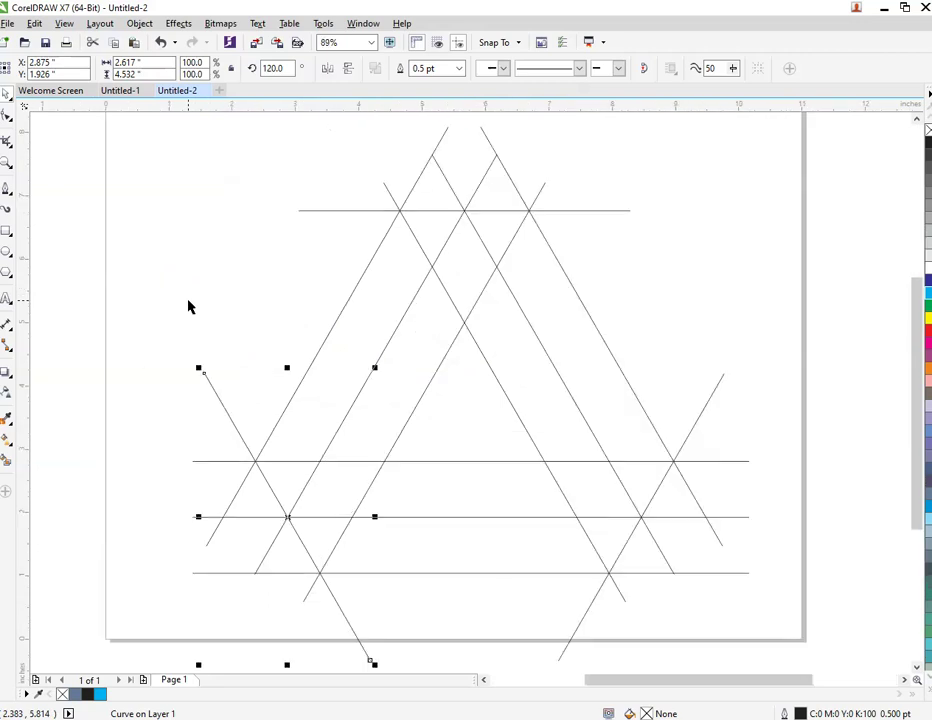
{"action": "left_click", "coordinate": [137, 330]}
Step: Smart Fill the regions of the triangle's left arm, from its lower tip to the apex, with blue-grey
{"action": "left_click", "coordinate": [7, 466]}
{"action": "left_click", "coordinate": [278, 474]}
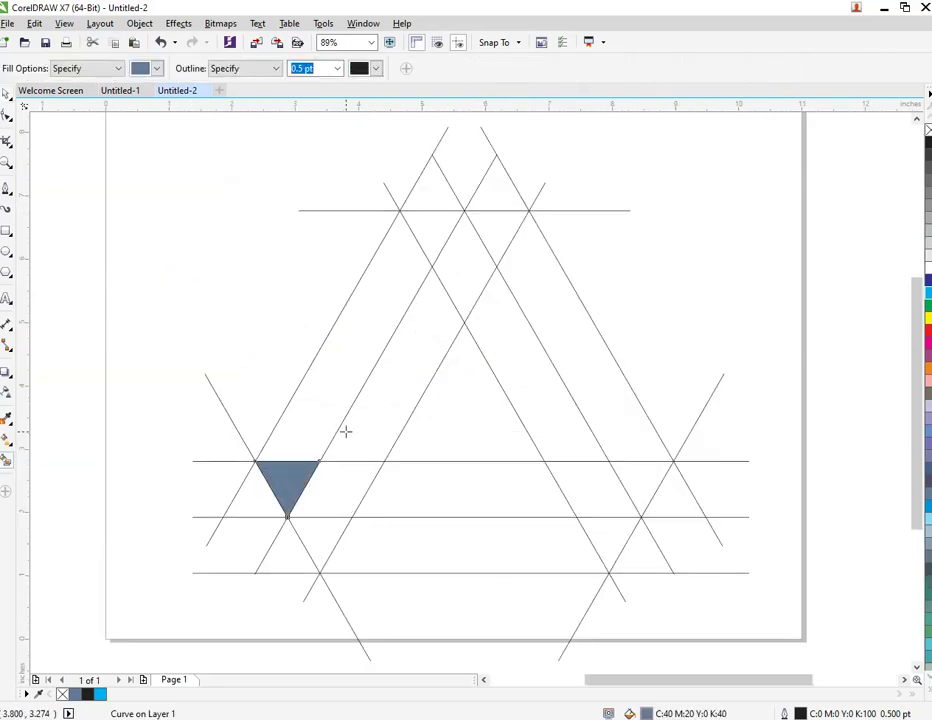
{"action": "left_click", "coordinate": [332, 417]}
{"action": "left_click", "coordinate": [418, 304]}
{"action": "left_click", "coordinate": [436, 250]}
{"action": "left_click", "coordinate": [460, 262]}
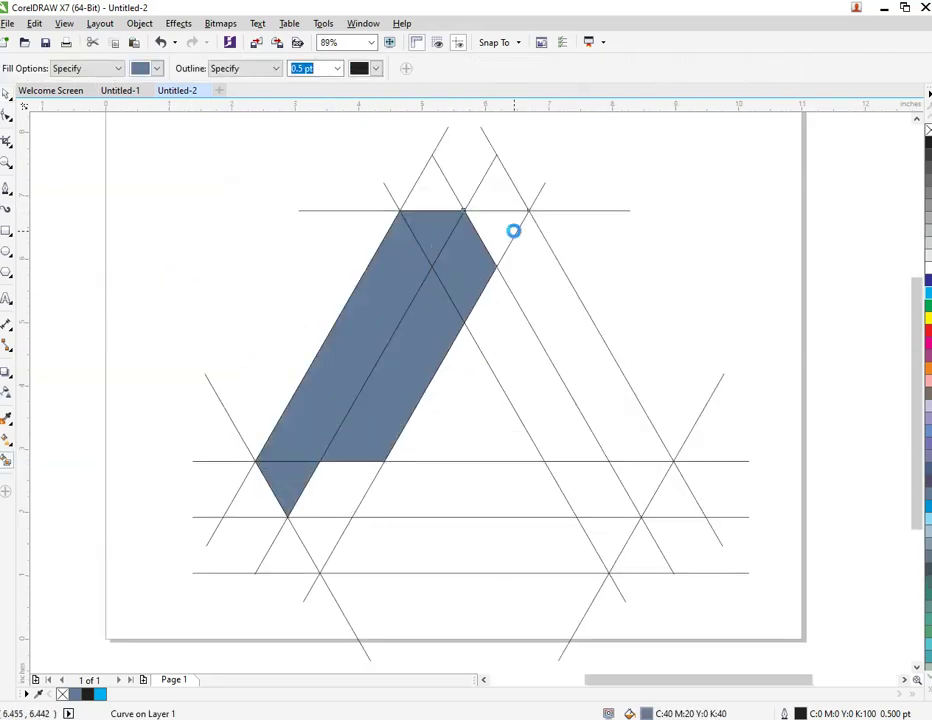
Step: Smart Fill the regions of the triangle's right arm, from the apex down to the lower-right corner, with blue-grey
{"action": "left_click", "coordinate": [510, 228]}
{"action": "left_click", "coordinate": [545, 310]}
{"action": "left_click", "coordinate": [595, 455]}
{"action": "left_click", "coordinate": [639, 483]}
{"action": "left_click", "coordinate": [598, 487]}
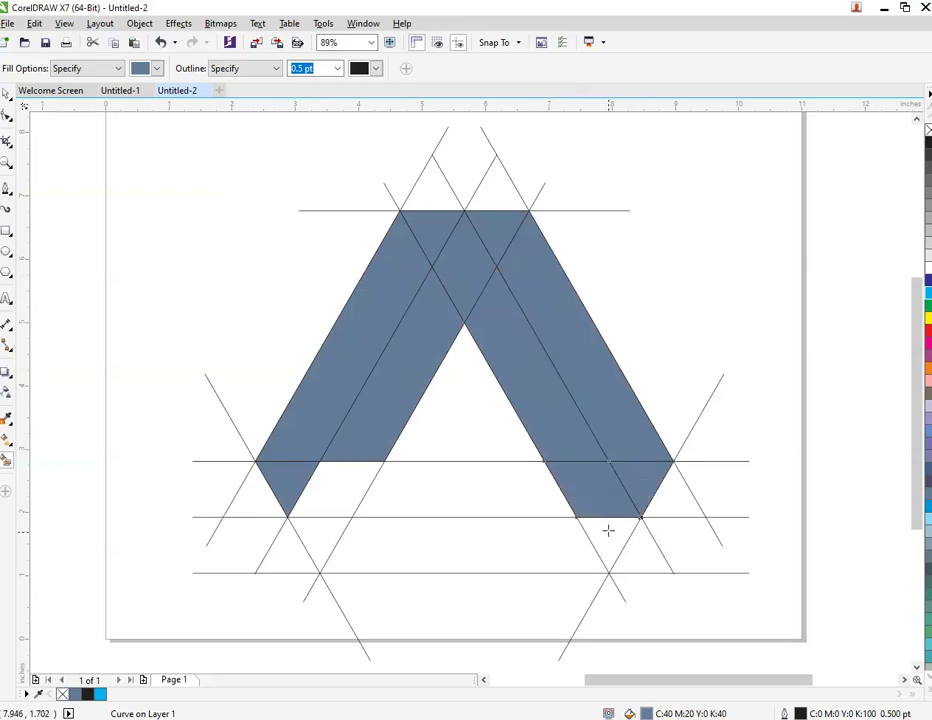
Step: Smart Fill the remaining regions along the triangle's bottom arm, including both lower corners, with blue-grey
{"action": "left_click", "coordinate": [607, 530]}
{"action": "left_click", "coordinate": [568, 543]}
{"action": "left_click", "coordinate": [483, 497]}
{"action": "left_click", "coordinate": [354, 490]}
{"action": "left_click", "coordinate": [329, 530]}
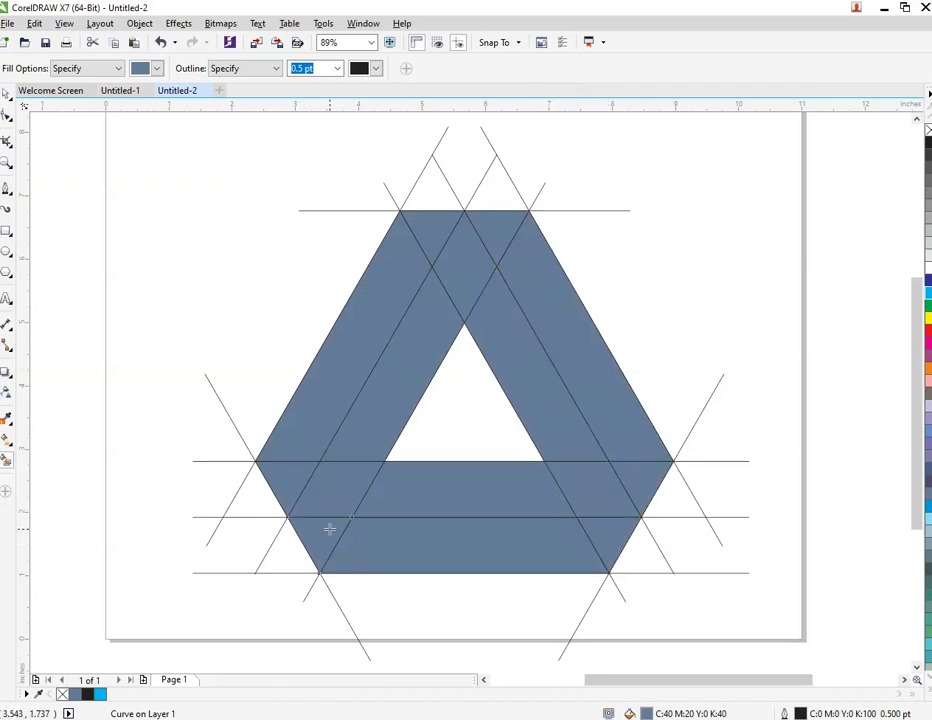
Step: Weld the left arm's inner strip, the lower-left corner, the outer bottom strip and its lower-right end piece into one face
{"action": "key", "text": "space"}
{"action": "left_click", "coordinate": [170, 368]}
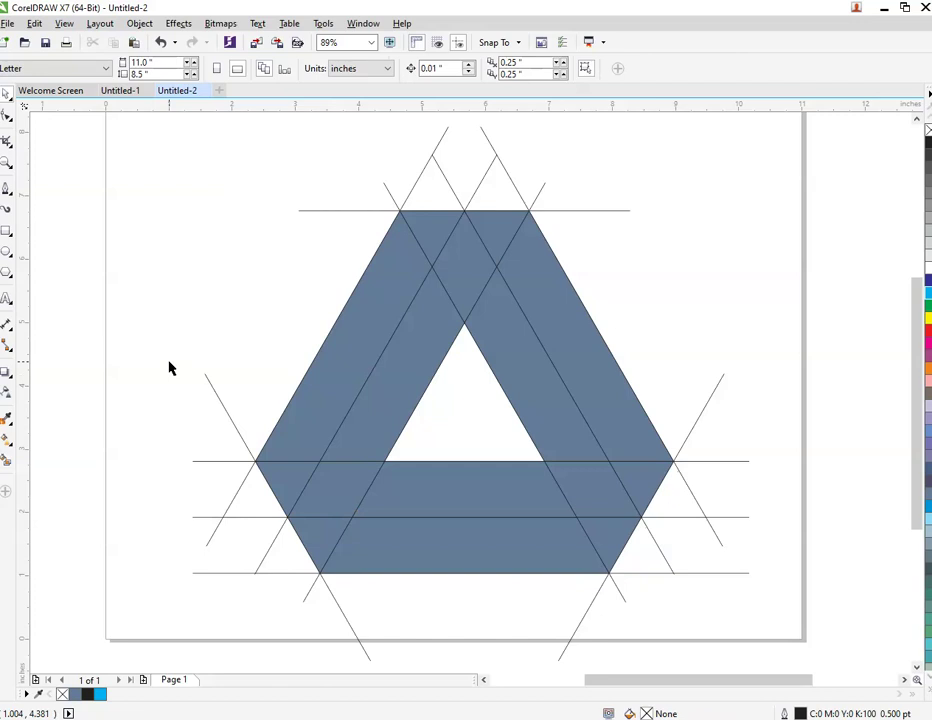
{"action": "left_click", "coordinate": [451, 343]}
{"action": "left_click", "coordinate": [362, 490], "text": "shift"}
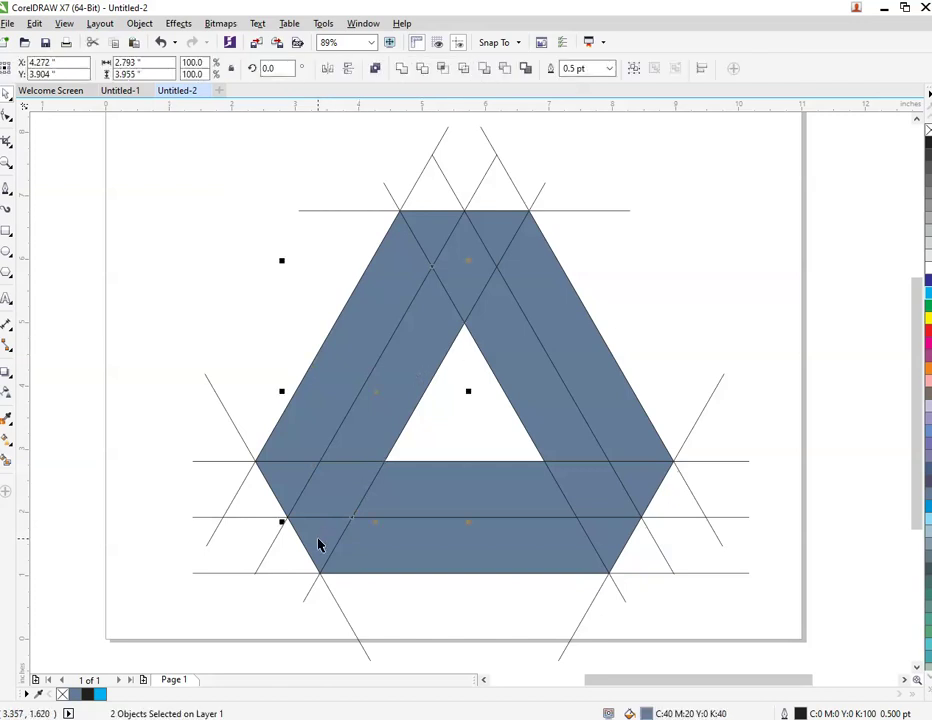
{"action": "left_click", "coordinate": [318, 545], "text": "shift"}
{"action": "left_click", "coordinate": [500, 550], "text": "shift"}
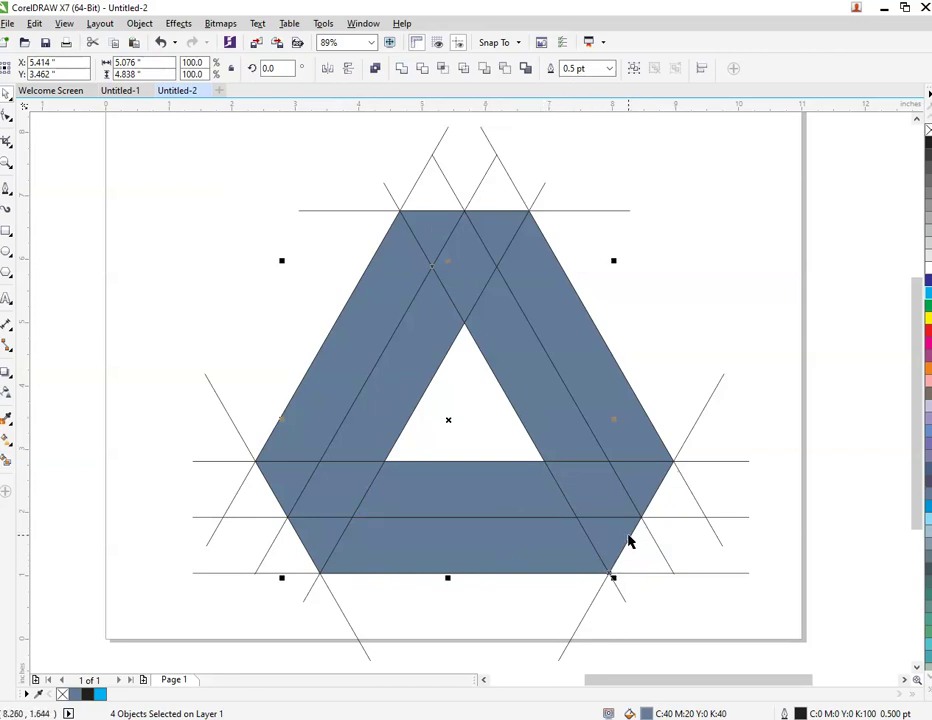
{"action": "left_click", "coordinate": [407, 66]}
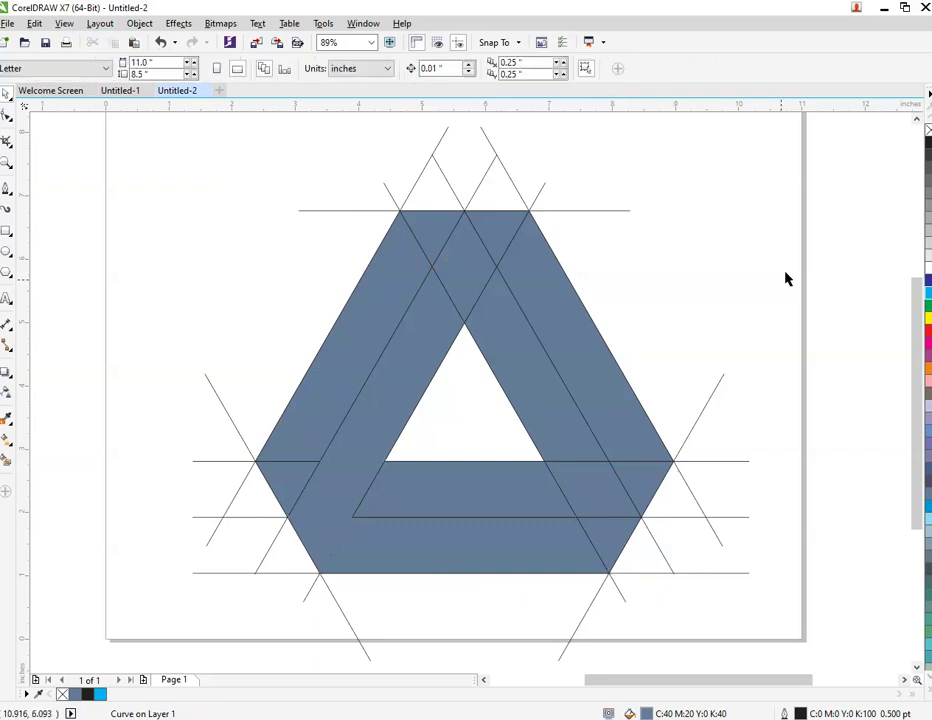
{"action": "left_click", "coordinate": [603, 537], "text": "shift"}
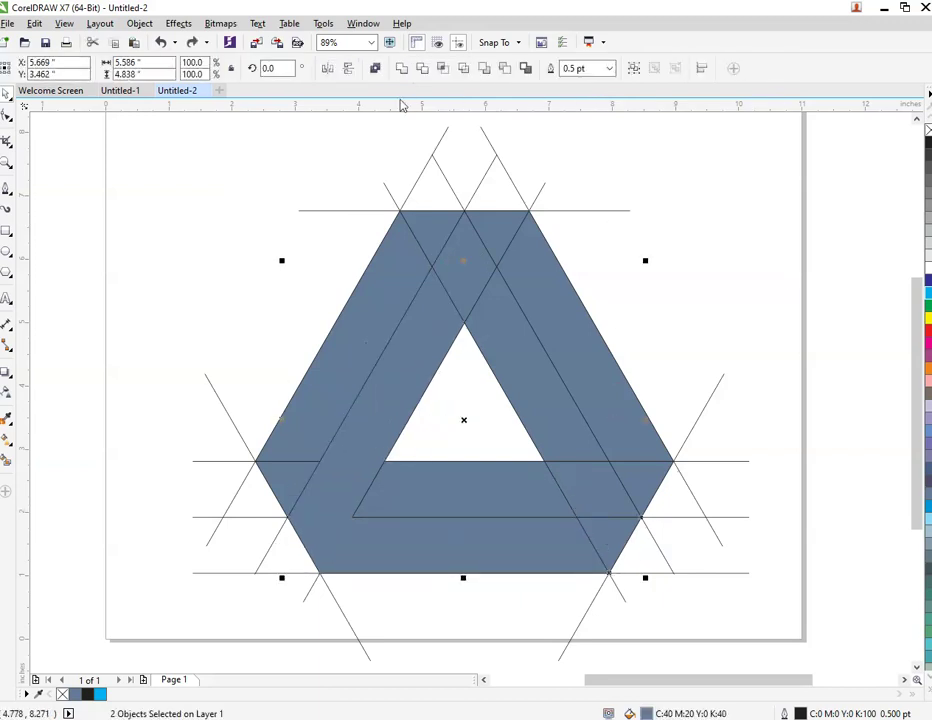
{"action": "left_click", "coordinate": [407, 68]}
{"action": "left_click", "coordinate": [741, 304]}
Step: Weld the right arm's outer strip, the right corner regions, the inner bottom strip and the upper-right apex piece into one face
{"action": "left_click", "coordinate": [651, 483]}
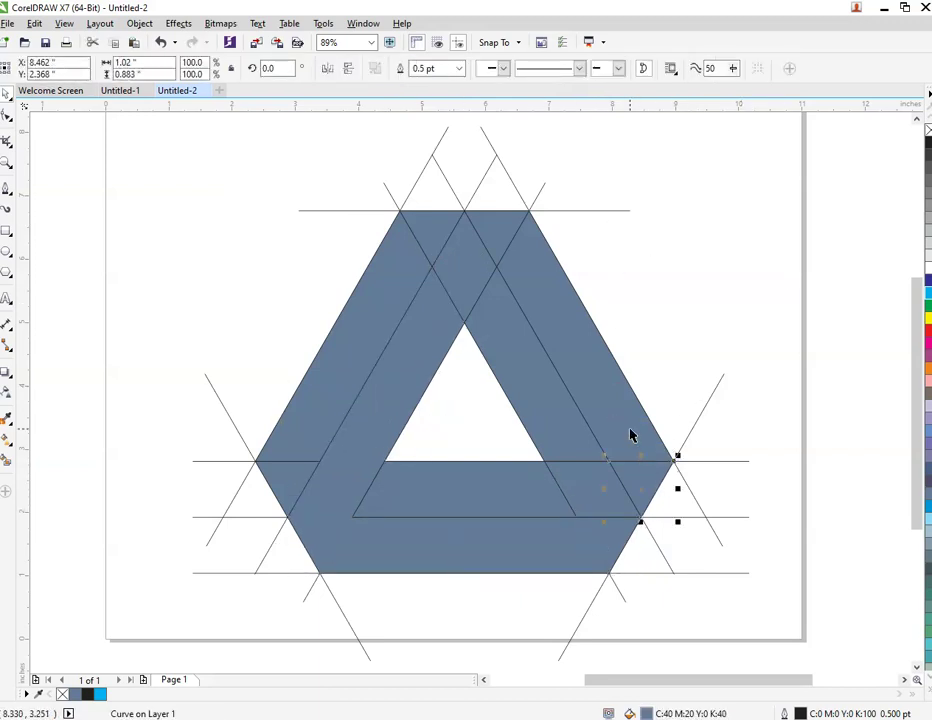
{"action": "left_click", "coordinate": [604, 383], "text": "shift"}
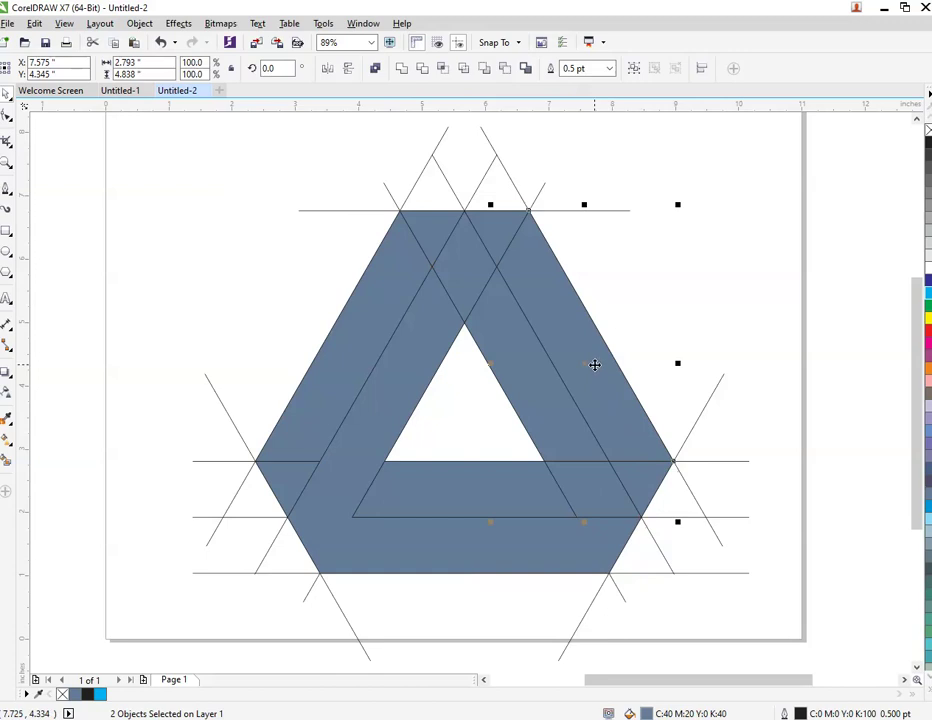
{"action": "left_click", "coordinate": [699, 308]}
{"action": "left_click", "coordinate": [464, 495]}
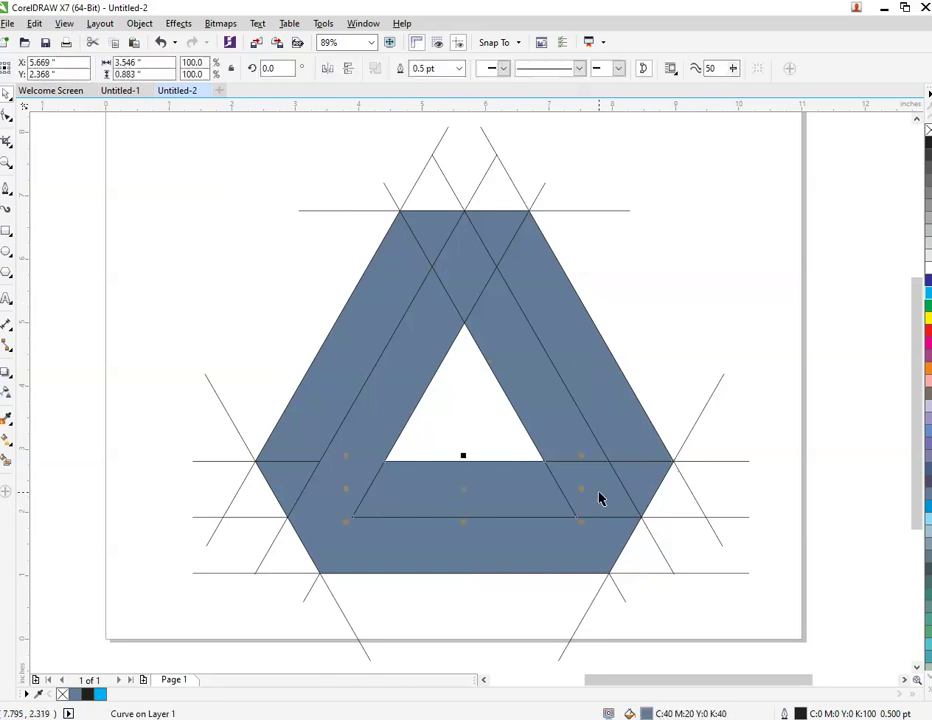
{"action": "left_click", "coordinate": [651, 474], "text": "shift"}
{"action": "left_click", "coordinate": [519, 239], "text": "shift"}
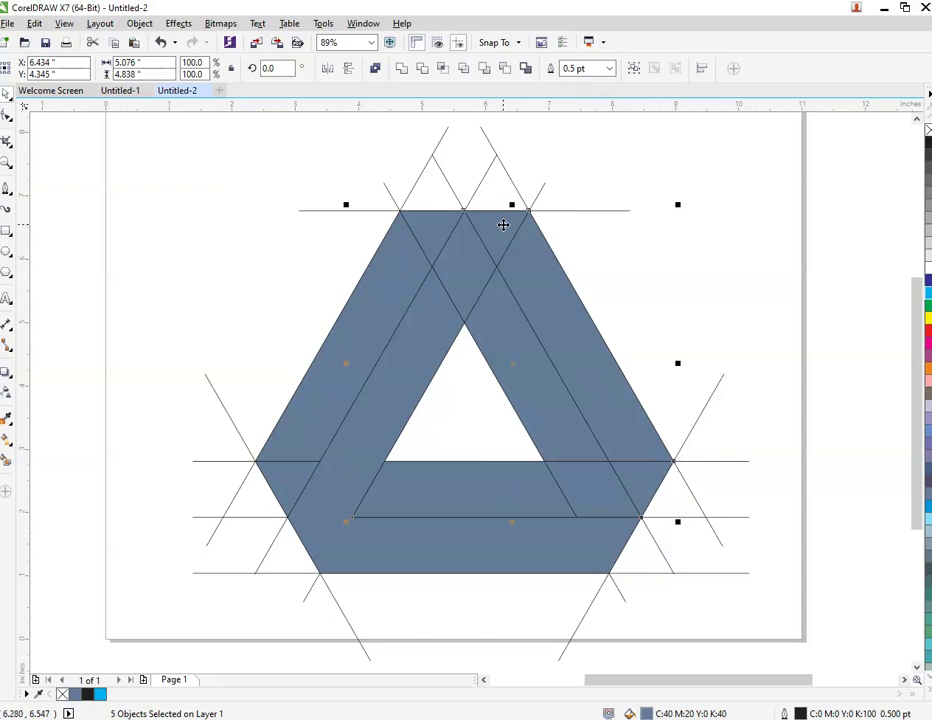
{"action": "left_click", "coordinate": [398, 74]}
{"action": "left_click", "coordinate": [666, 264]}
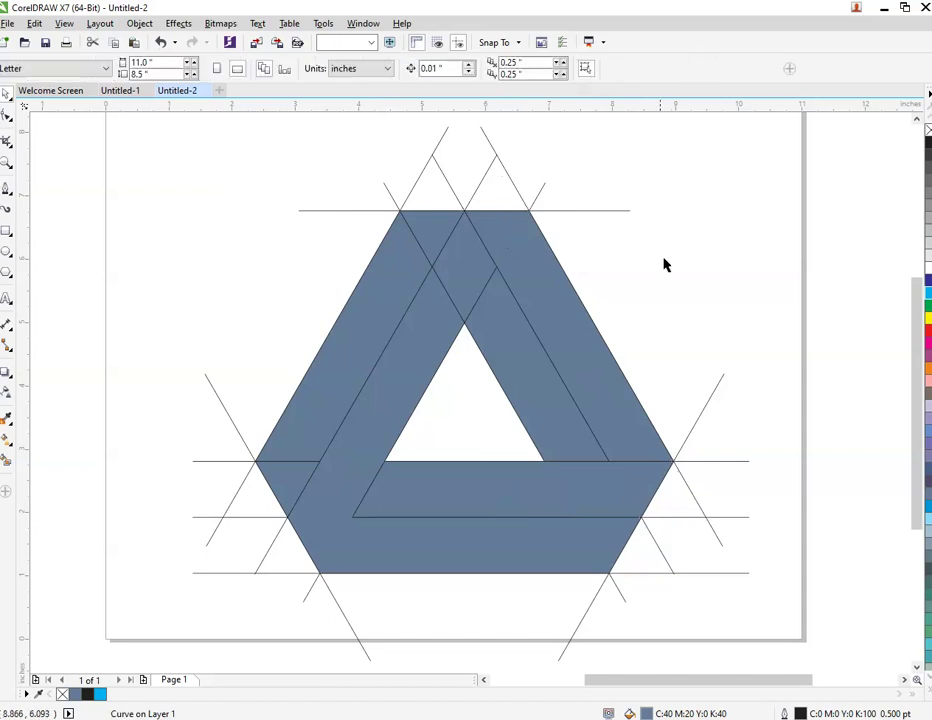
Step: Weld the right arm's inner strip, the apex regions, the left arm's outer strip and its lower-left end piece into one face
{"action": "left_click", "coordinate": [538, 381]}
{"action": "left_click", "coordinate": [451, 244], "text": "shift"}
{"action": "left_click", "coordinate": [434, 232], "text": "shift"}
{"action": "left_click", "coordinate": [391, 284], "text": "shift"}
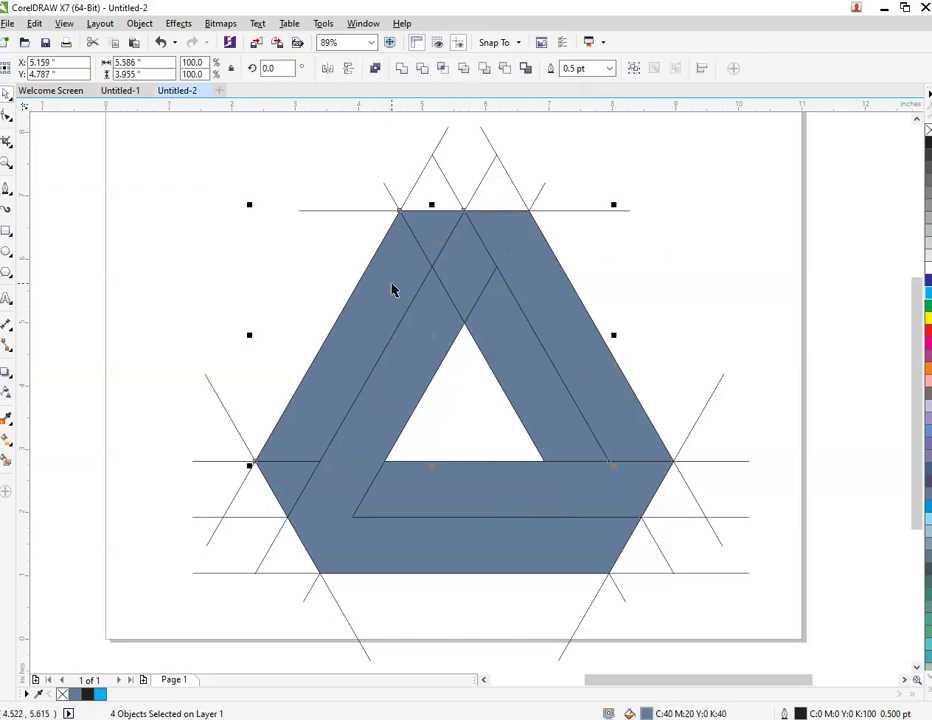
{"action": "left_click", "coordinate": [401, 67]}
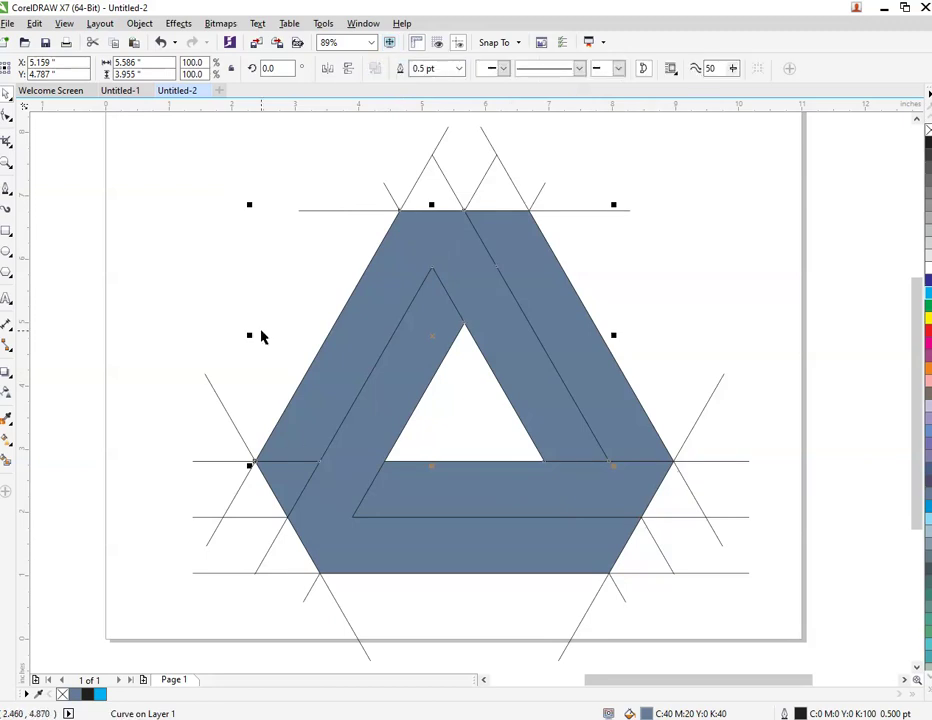
{"action": "key", "text": "Escape"}
{"action": "left_click", "coordinate": [322, 360]}
{"action": "left_click", "coordinate": [289, 483], "text": "shift"}
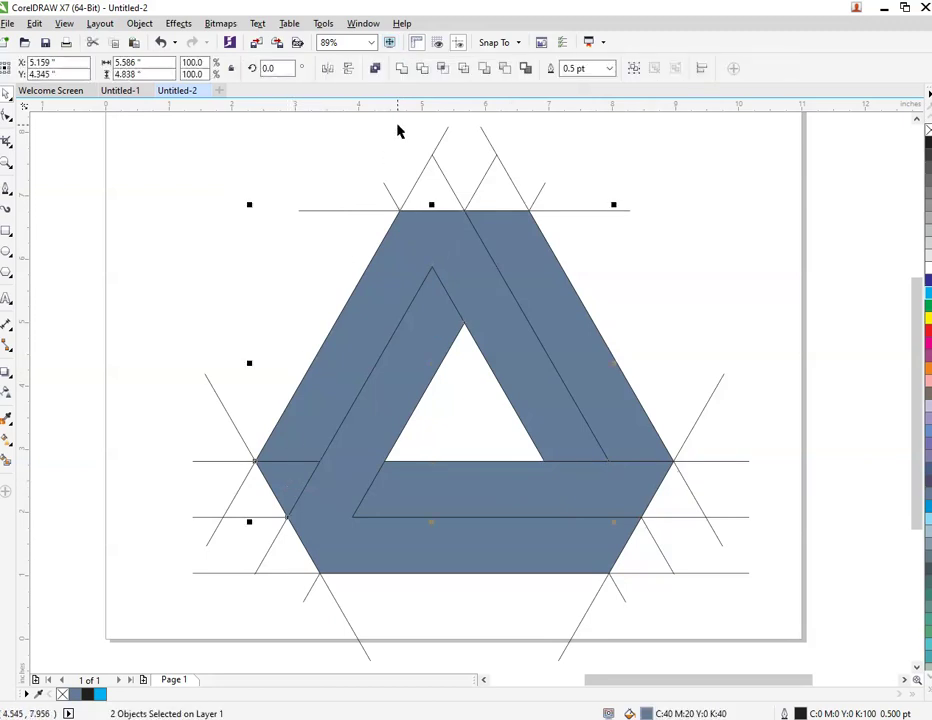
{"action": "left_click", "coordinate": [402, 69]}
{"action": "left_click", "coordinate": [622, 197]}
Step: Fill the face along the outer right arm with dark blue and the face around the apex with cyan
{"action": "left_click_drag", "start_coordinate": [557, 318], "coordinate": [630, 364]}
{"action": "key", "text": "ctrl+z"}
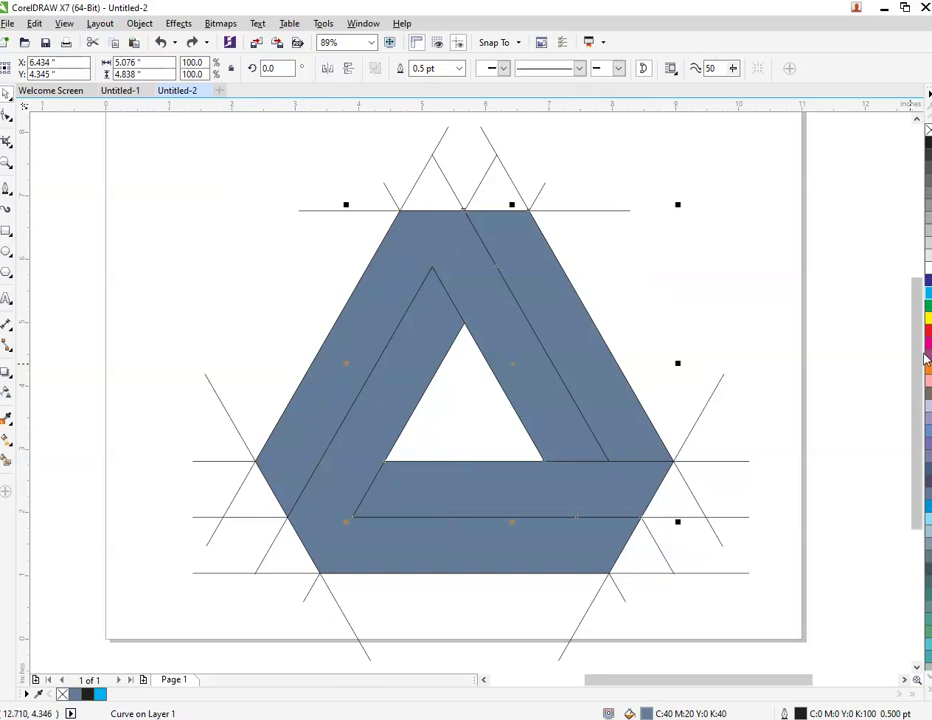
{"action": "left_click", "coordinate": [928, 289]}
{"action": "left_click", "coordinate": [542, 401]}
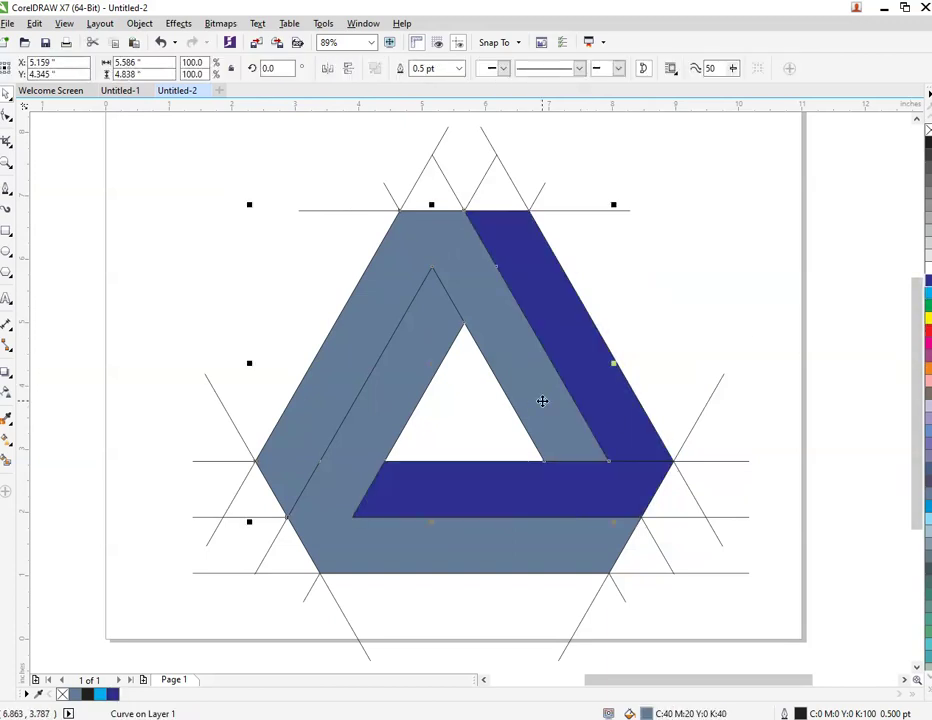
{"action": "left_click", "coordinate": [929, 306]}
{"action": "left_click", "coordinate": [928, 293]}
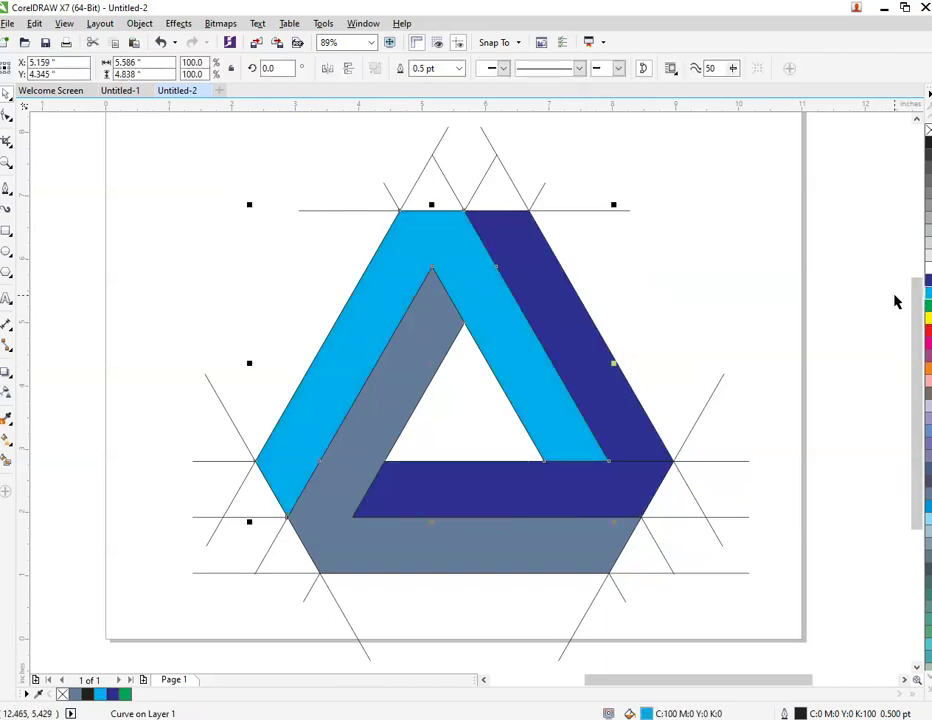
Step: Fill the face along the left arm's inner strip and outer bottom edge with yellow
{"action": "left_click", "coordinate": [727, 289]}
{"action": "left_click", "coordinate": [395, 398]}
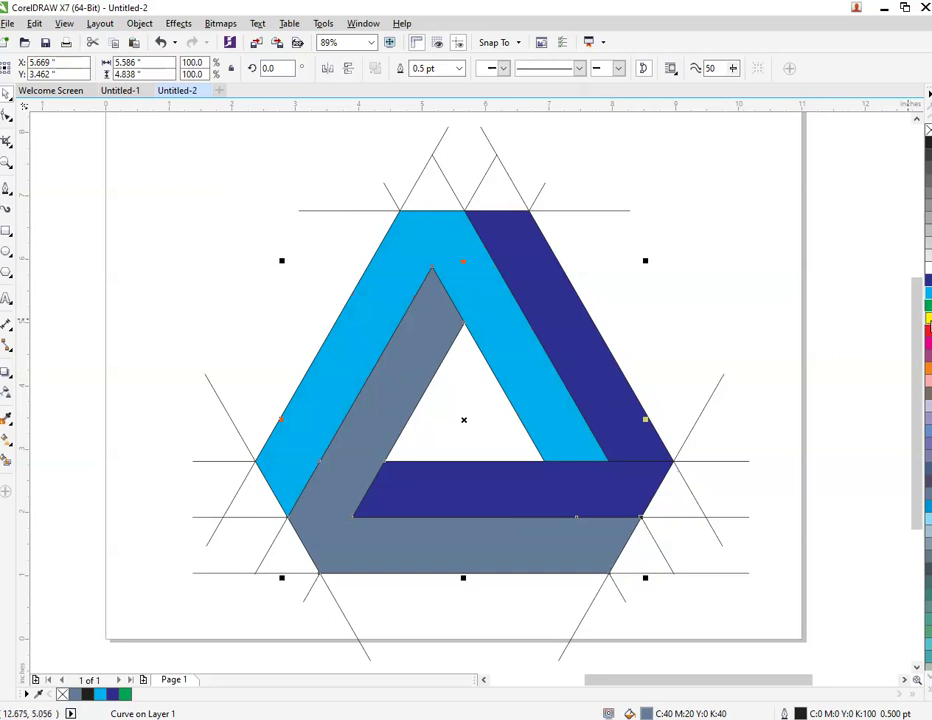
{"action": "left_click", "coordinate": [928, 318]}
{"action": "left_click", "coordinate": [724, 333]}
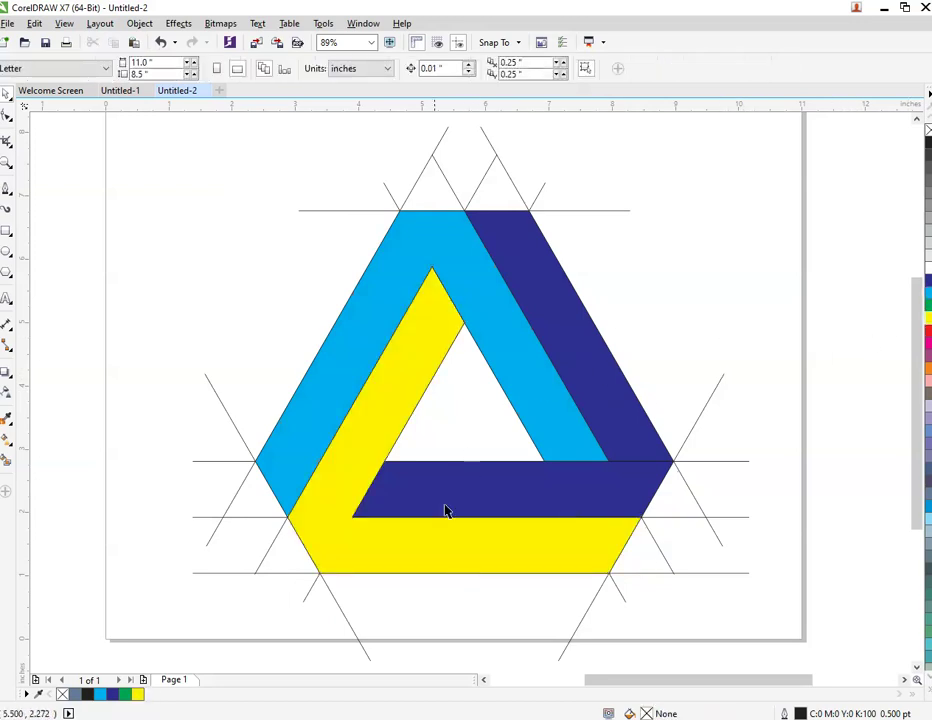
{"action": "left_click", "coordinate": [415, 547]}
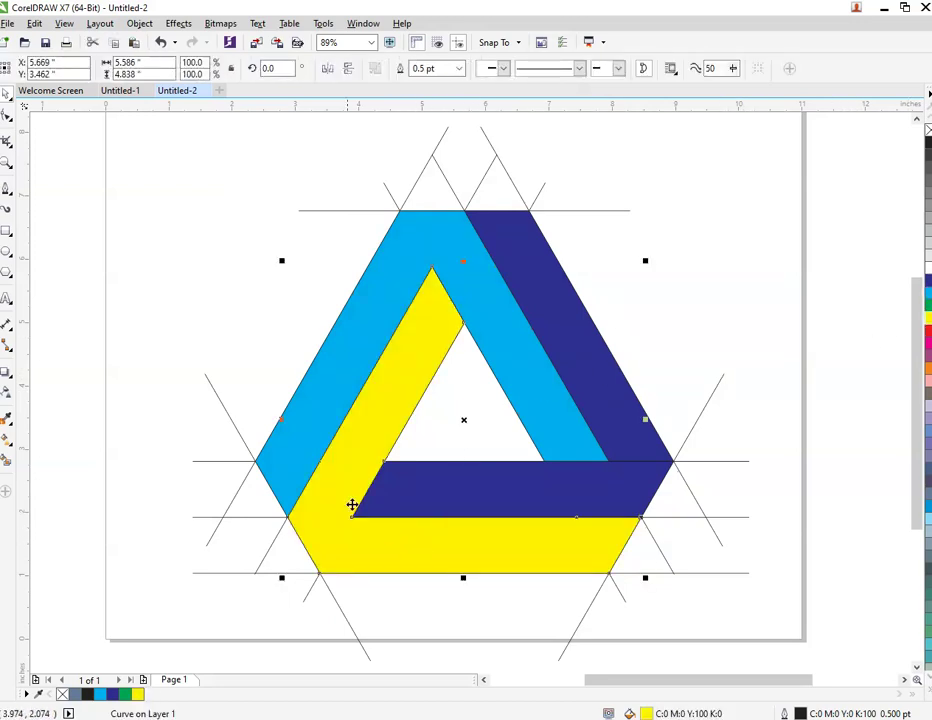
Step: Delete both sets of diagonal guide lines that cross above the triangle's apex
{"action": "left_click", "coordinate": [452, 192]}
{"action": "right_click", "coordinate": [449, 192]}
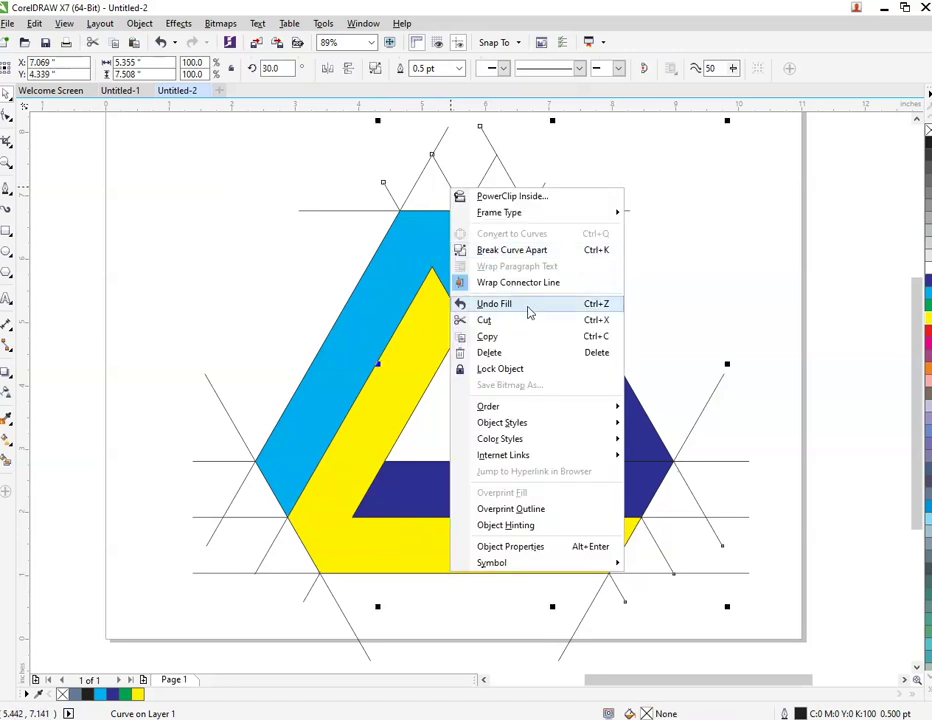
{"action": "left_click", "coordinate": [549, 354]}
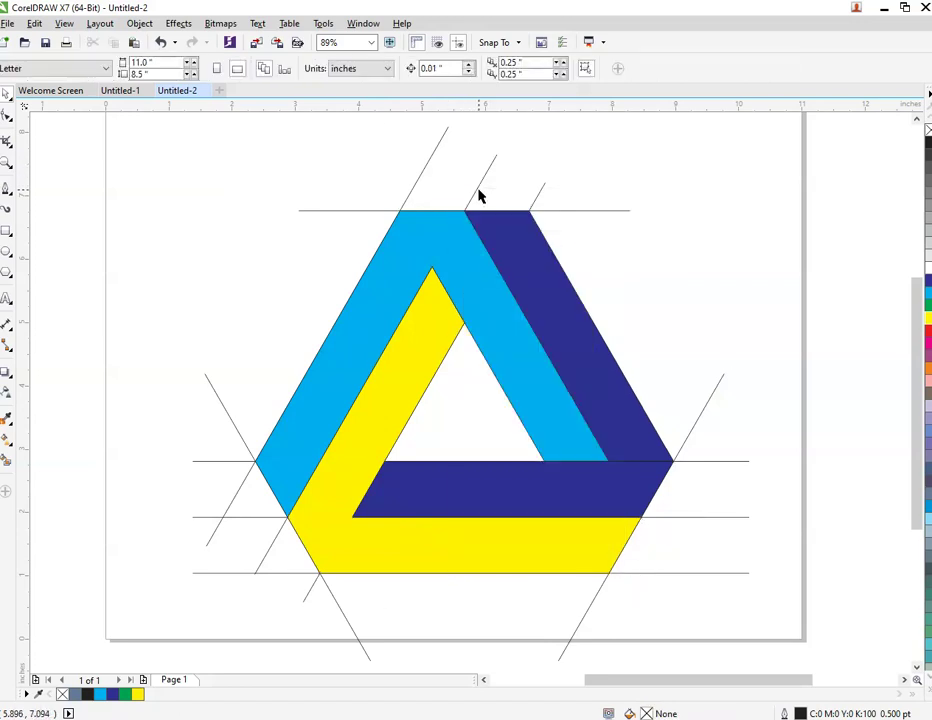
{"action": "right_click", "coordinate": [477, 191]}
{"action": "key", "text": "Escape"}
{"action": "right_click", "coordinate": [479, 191]}
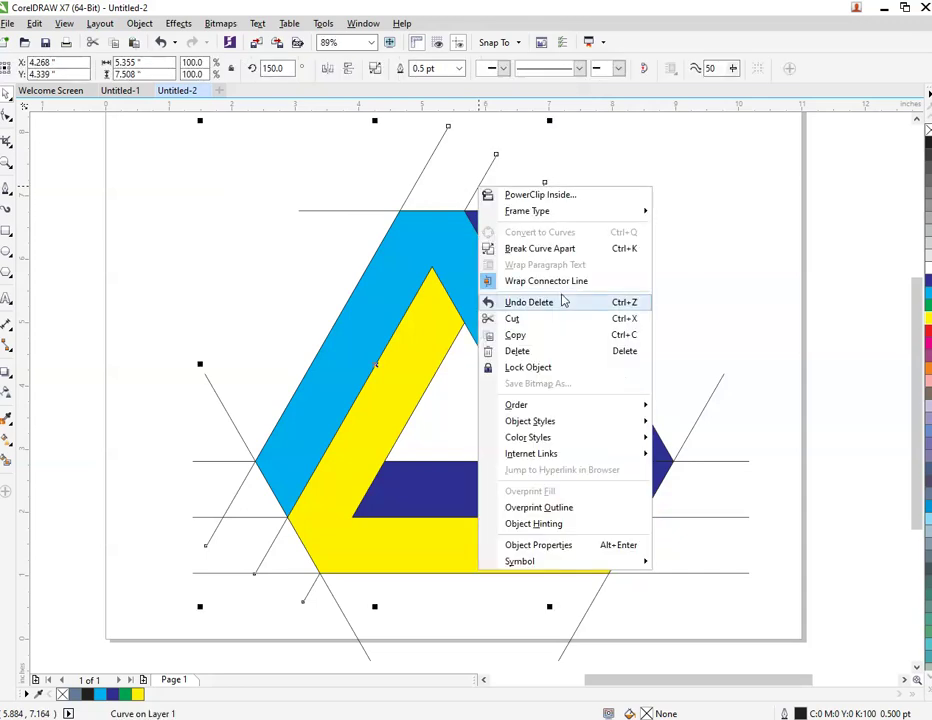
{"action": "left_click", "coordinate": [566, 352]}
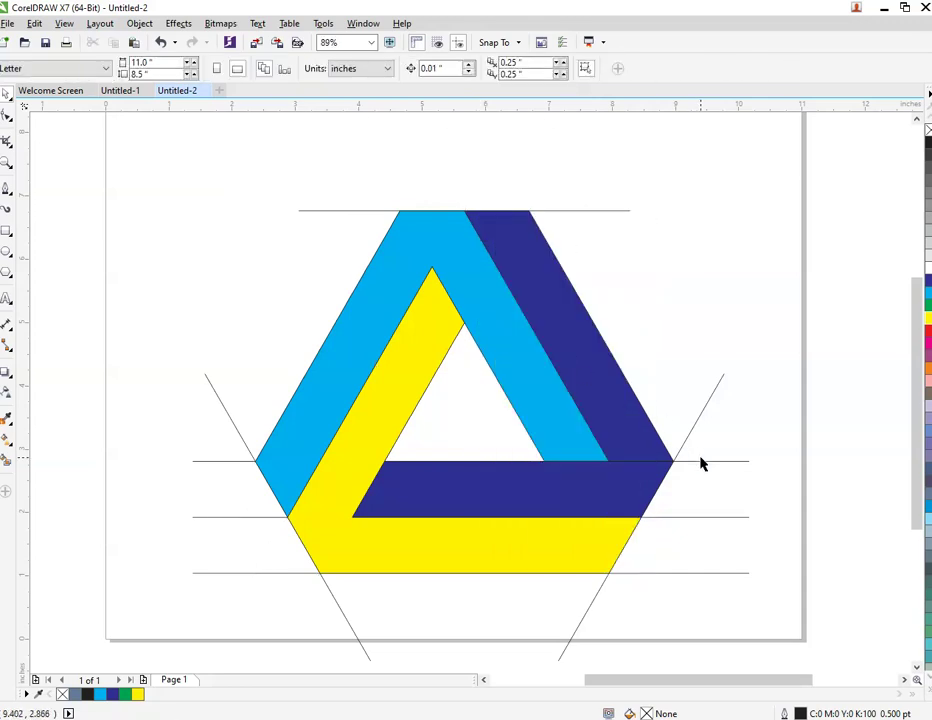
Step: Delete the set of three horizontal guide lines across the triangle's bottom arm
{"action": "left_click", "coordinate": [701, 462]}
{"action": "right_click", "coordinate": [701, 461]}
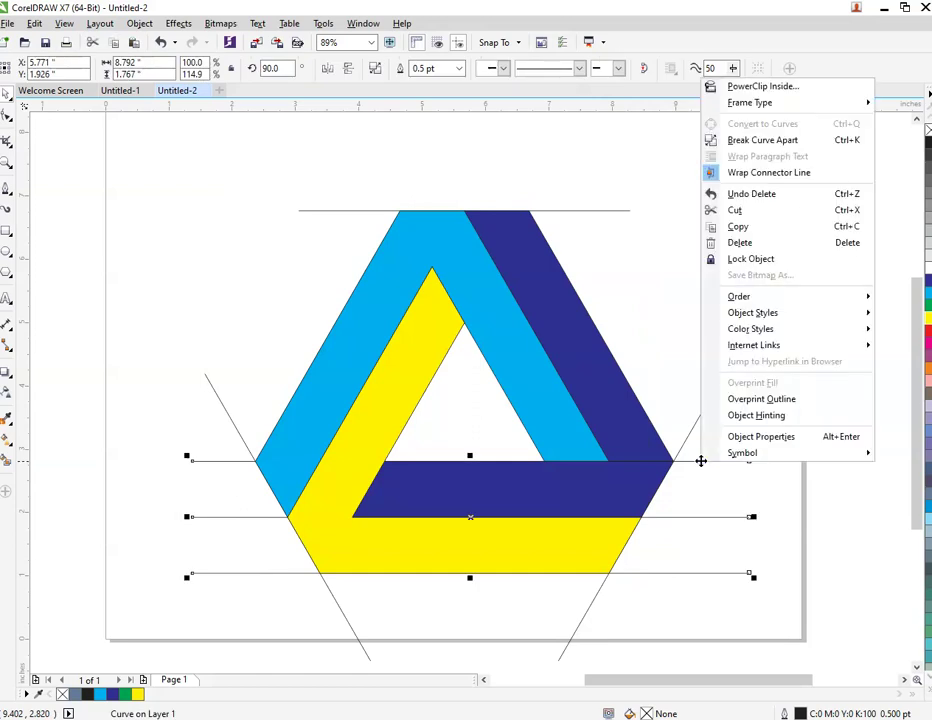
{"action": "left_click", "coordinate": [770, 243]}
{"action": "left_click_drag", "start_coordinate": [743, 350], "coordinate": [698, 413]}
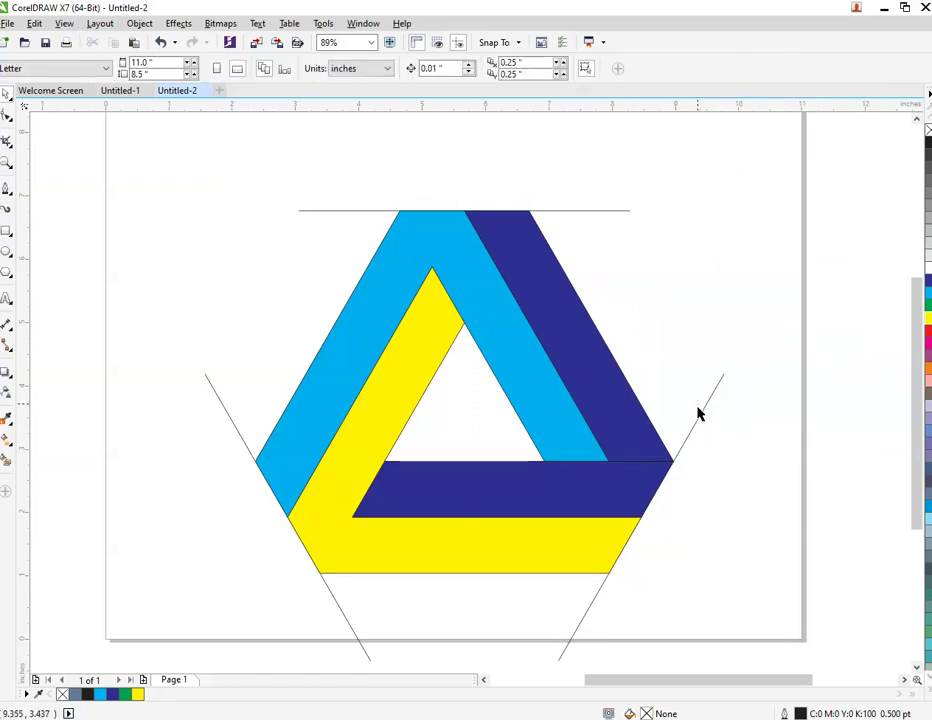
Step: Delete the three remaining corner lines at the triangle's lower-right corner, apex and lower-left corner
{"action": "left_click", "coordinate": [703, 414]}
{"action": "right_click", "coordinate": [701, 412]}
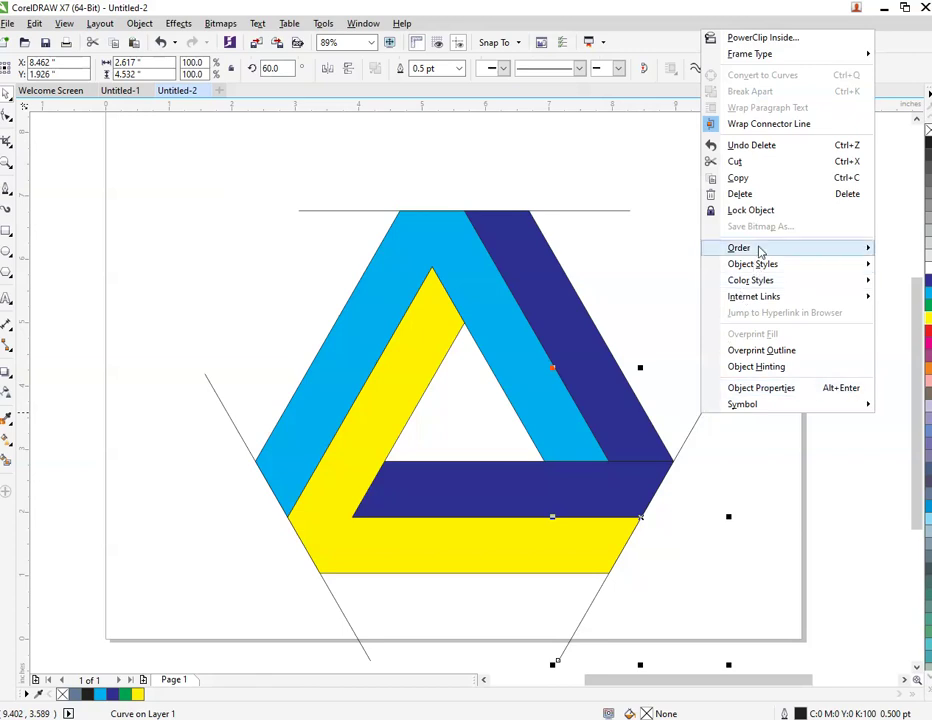
{"action": "left_click", "coordinate": [746, 196]}
{"action": "left_click", "coordinate": [624, 211]}
{"action": "right_click", "coordinate": [617, 211]}
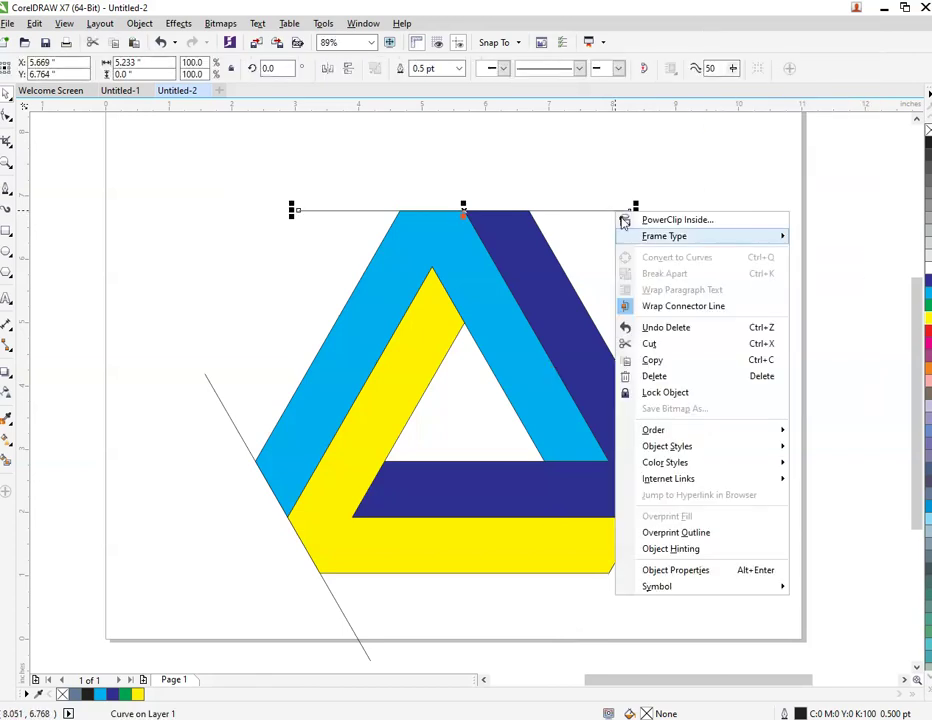
{"action": "left_click", "coordinate": [669, 377]}
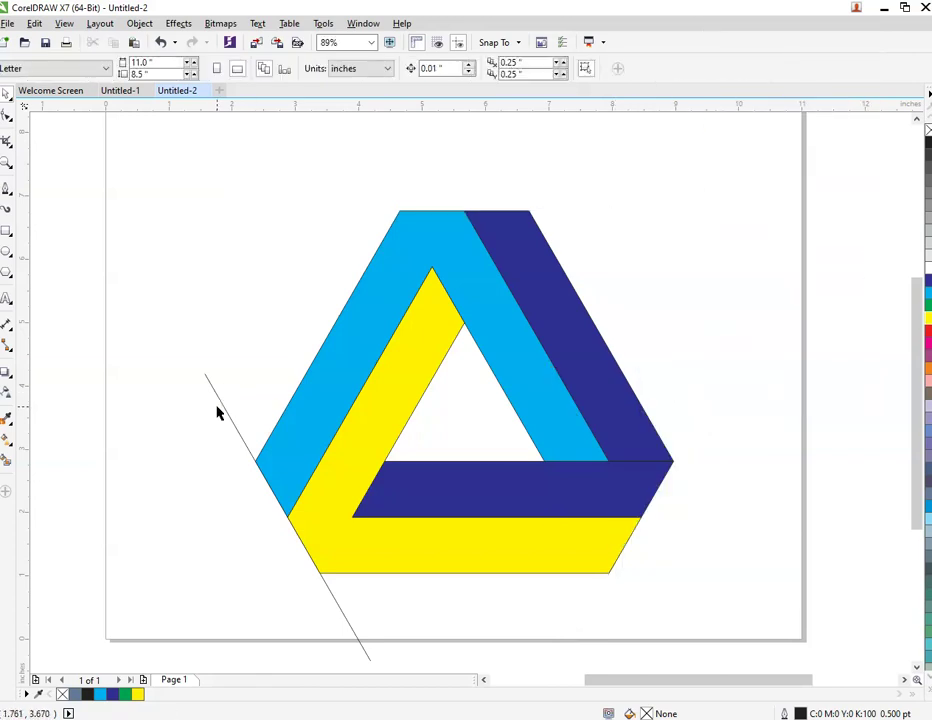
{"action": "left_click", "coordinate": [222, 409]}
{"action": "right_click", "coordinate": [223, 406]}
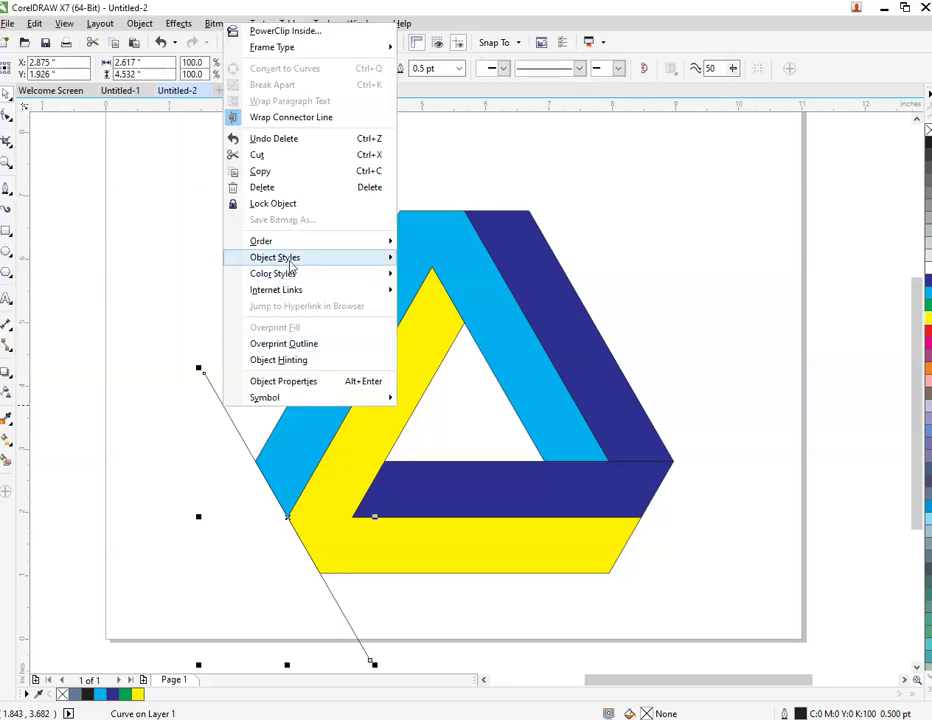
{"action": "left_click", "coordinate": [307, 194]}
Step: Remove the outline from all three faces of the triangle by setting the outline width to None
{"action": "left_click_drag", "start_coordinate": [172, 136], "coordinate": [779, 662]}
{"action": "key", "text": "F12"}
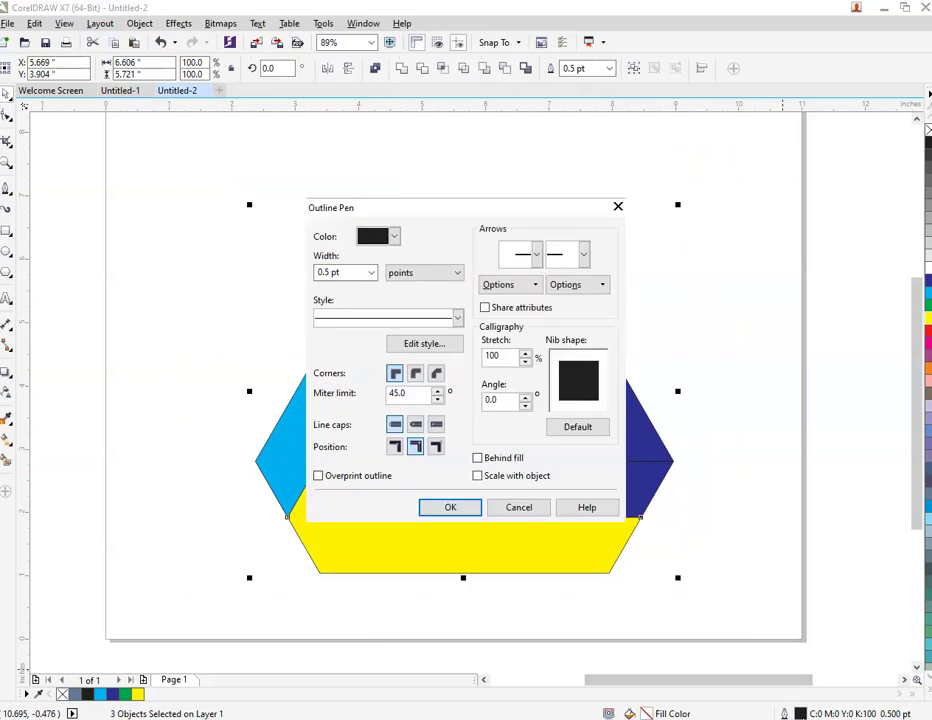
{"action": "triple_click", "coordinate": [335, 272]}
{"action": "type", "text": "Hairline"}
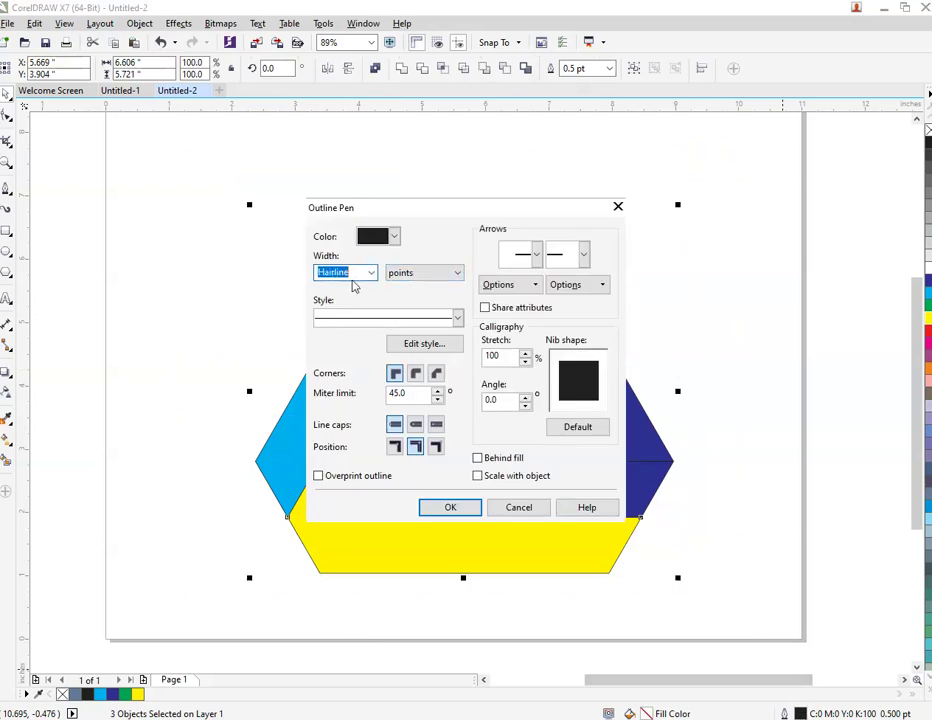
{"action": "left_click", "coordinate": [371, 274]}
{"action": "left_click", "coordinate": [369, 286]}
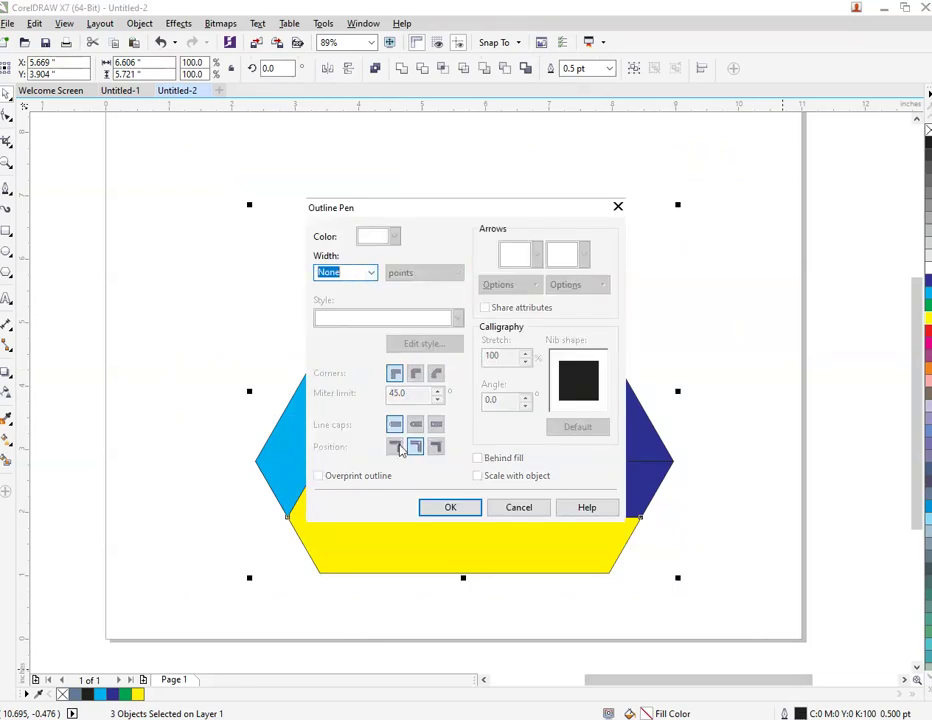
{"action": "left_click", "coordinate": [446, 510]}
{"action": "left_click", "coordinate": [770, 393]}
{"action": "left_click", "coordinate": [634, 480]}
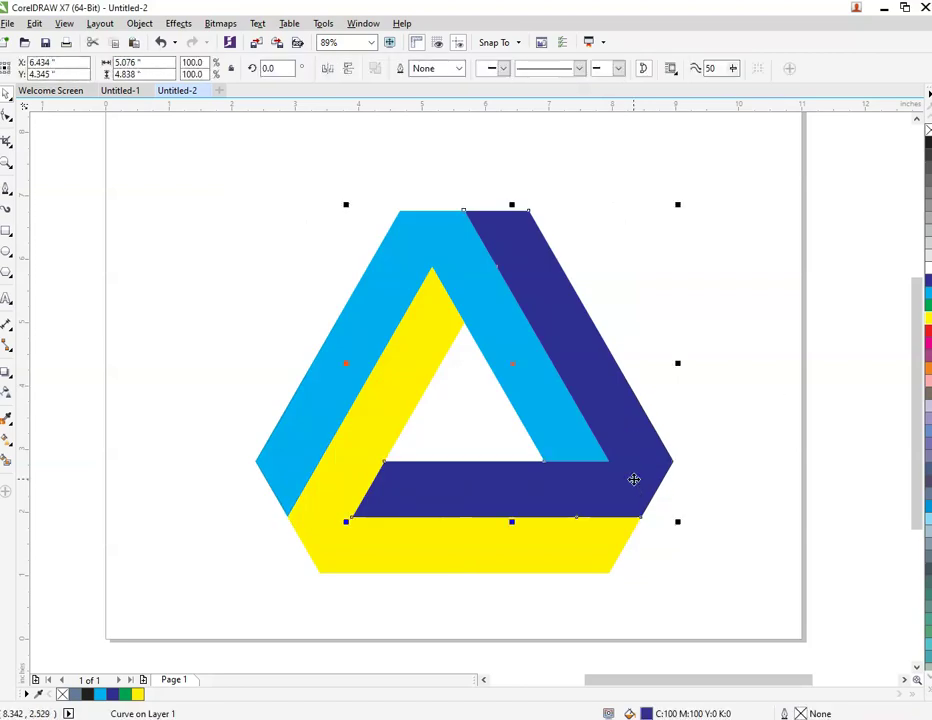
{"action": "scroll", "coordinate": [634, 480], "scroll_direction": "down", "scroll_amount": 2}
{"action": "left_click_drag", "start_coordinate": [634, 480], "coordinate": [370, 487]}
{"action": "key", "text": "ctrl+z"}
Step: Scale all three faces together about their centre down to about 4.35 by 3.76 in
{"action": "left_click", "coordinate": [305, 292]}
{"action": "left_click_drag", "start_coordinate": [305, 292], "coordinate": [720, 618]}
{"action": "left_click_drag", "start_coordinate": [660, 327], "coordinate": [619, 362]}
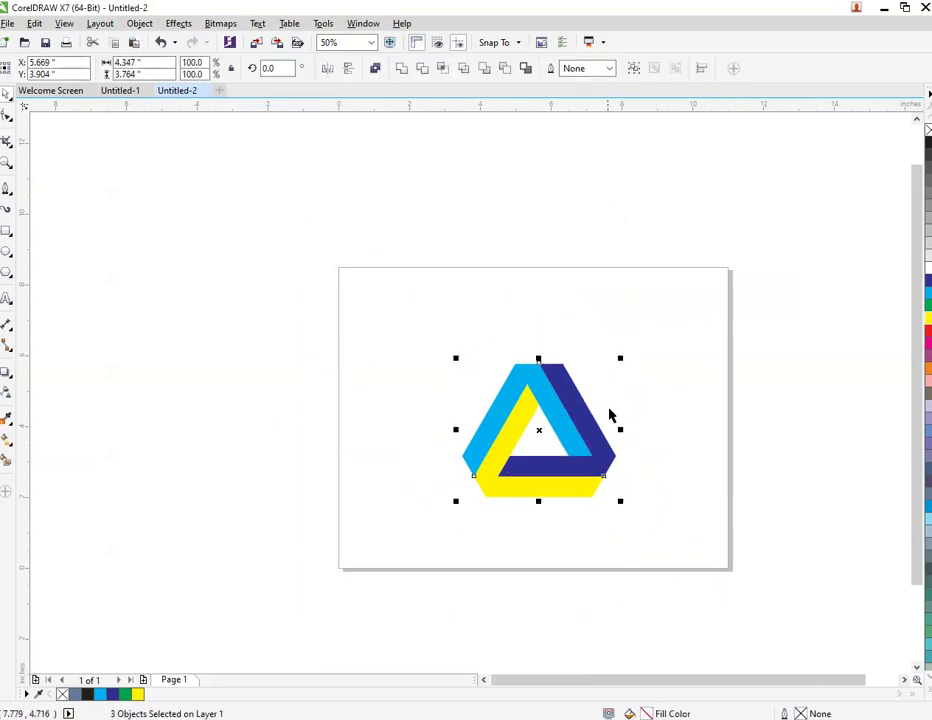
Step: Place a copy of the whole triangle beside the original, on its left at the same height
{"action": "left_click_drag", "start_coordinate": [593, 466], "coordinate": [431, 474]}
{"action": "right_click", "coordinate": [431, 474]}
{"action": "left_click", "coordinate": [566, 437]}
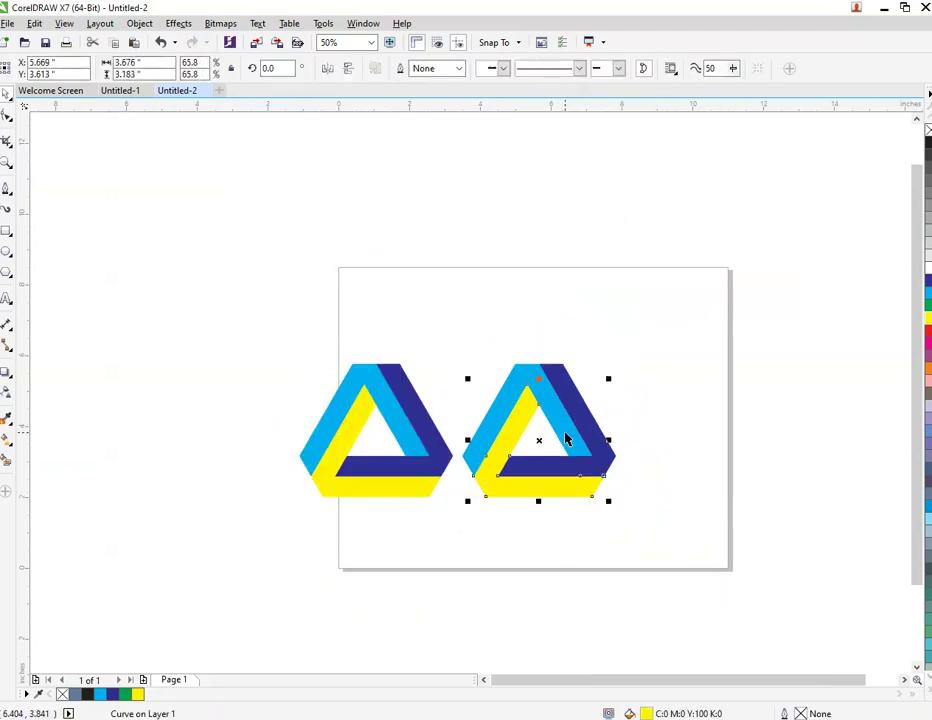
Step: Import the two wood texture photos from the Downloads folder and place them beside the right-hand triangle
{"action": "scroll", "coordinate": [566, 437], "scroll_direction": "up", "scroll_amount": 2}
{"action": "left_click", "coordinate": [748, 376]}
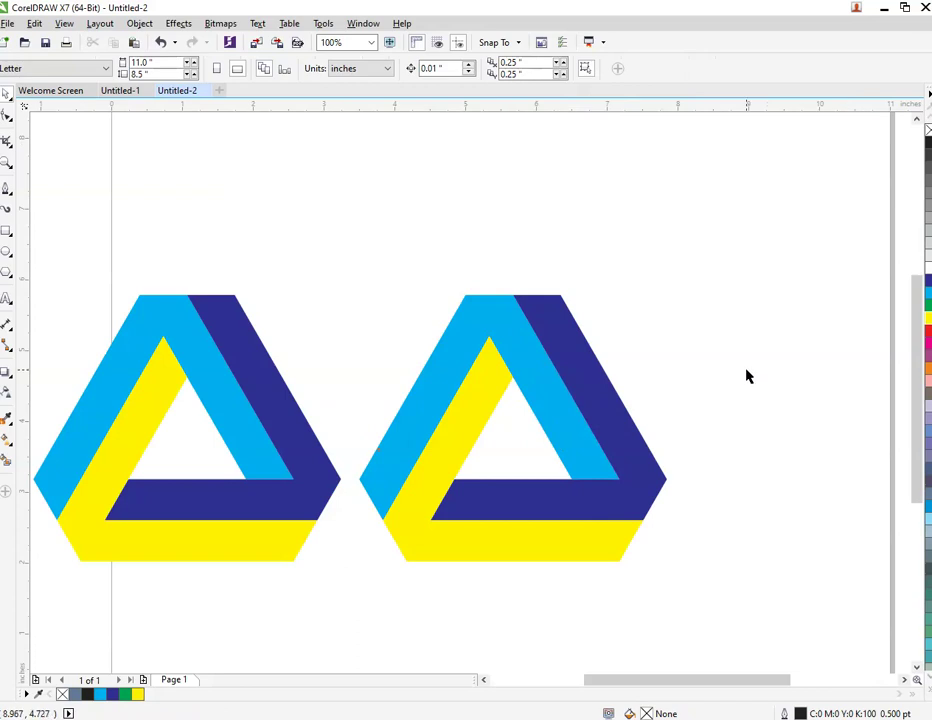
{"action": "key", "text": "ctrl+i"}
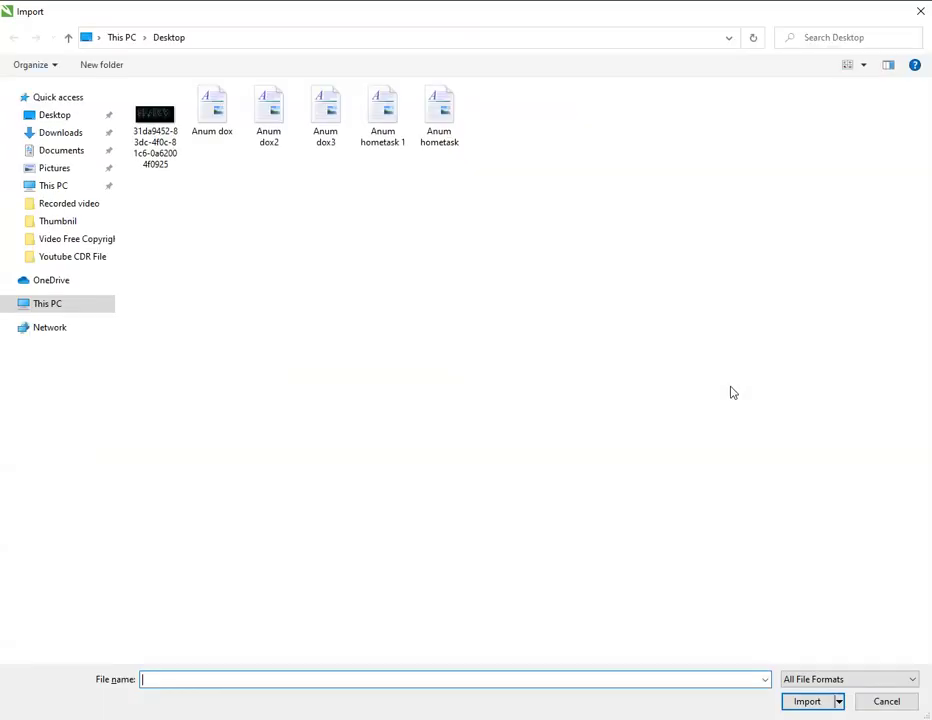
{"action": "left_click", "coordinate": [73, 135]}
{"action": "left_click", "coordinate": [227, 127]}
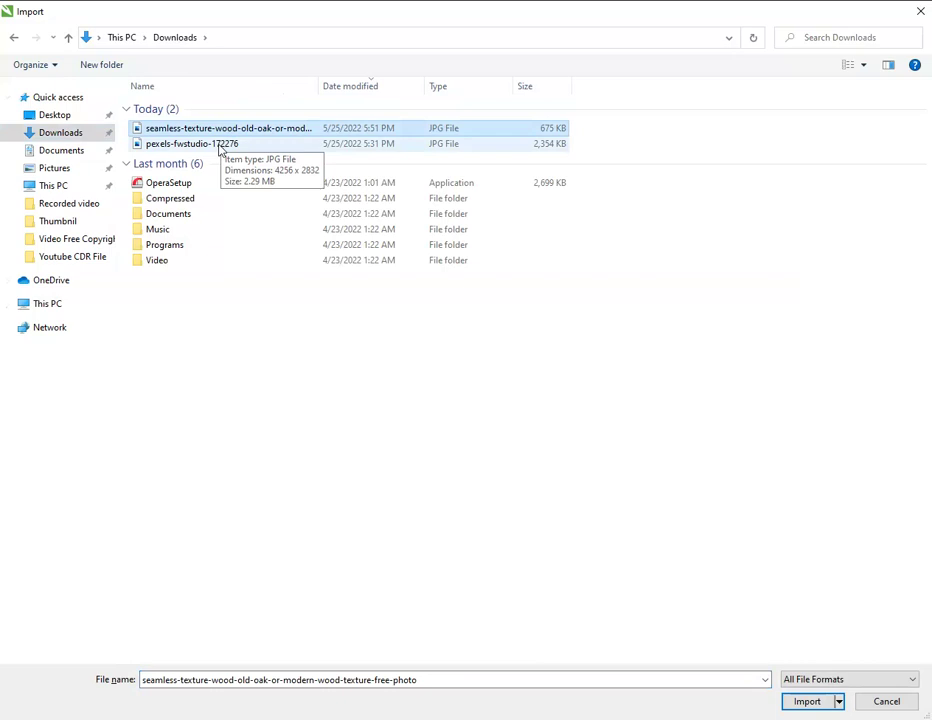
{"action": "left_click", "coordinate": [221, 145], "text": "shift"}
{"action": "left_click", "coordinate": [806, 701]}
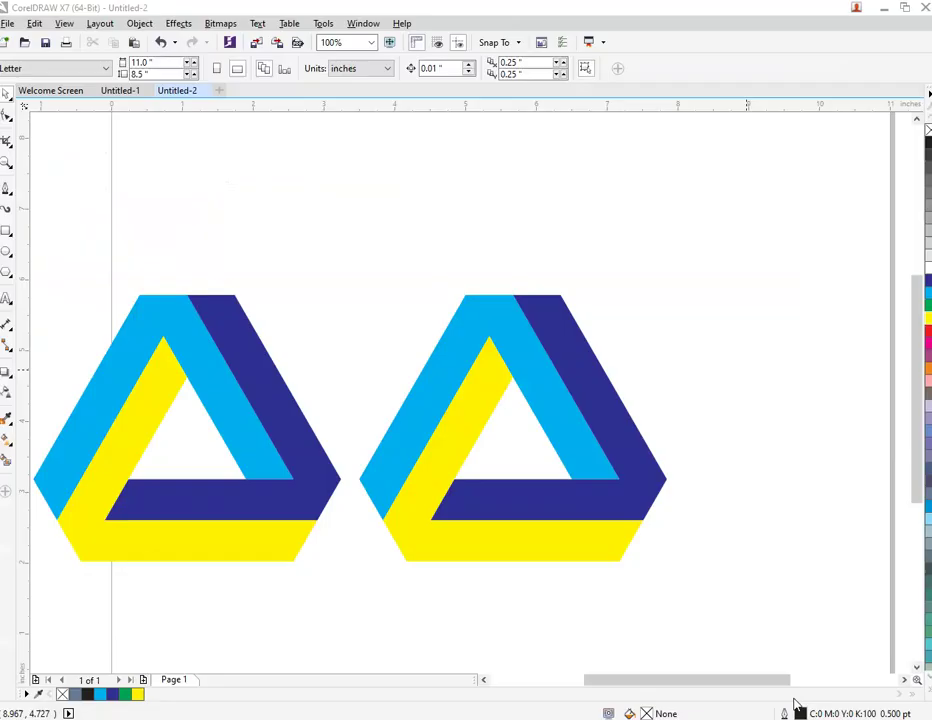
{"action": "left_click", "coordinate": [653, 325]}
{"action": "left_click", "coordinate": [642, 269]}
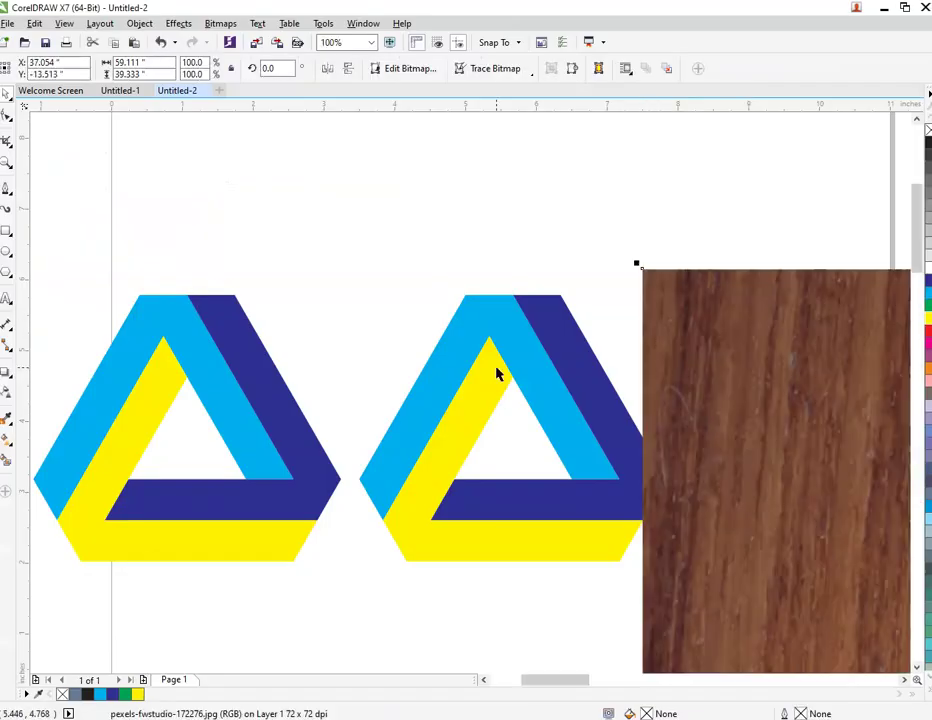
Step: Scale the dark wood image down to about 4.26 by 2.83 in and place it above the light wood image
{"action": "scroll", "coordinate": [497, 374], "scroll_direction": "down", "scroll_amount": 2}
{"action": "key", "text": "Escape"}
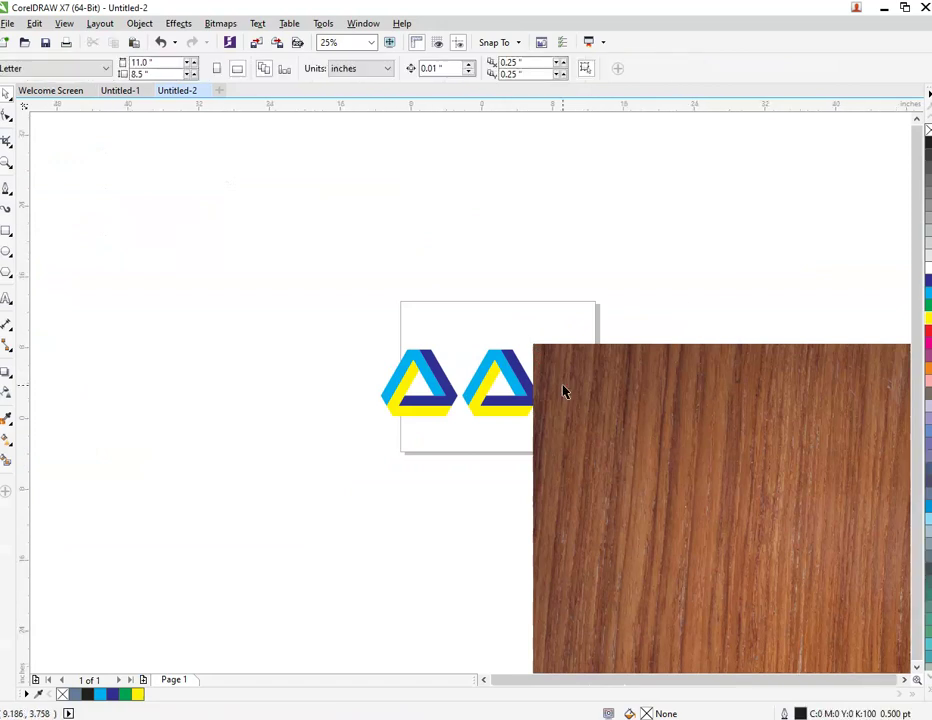
{"action": "scroll", "coordinate": [563, 392], "scroll_direction": "down", "scroll_amount": 1}
{"action": "left_click", "coordinate": [680, 381]}
{"action": "left_click_drag", "start_coordinate": [540, 358], "coordinate": [727, 485]}
{"action": "left_click_drag", "start_coordinate": [838, 541], "coordinate": [627, 346]}
{"action": "scroll", "coordinate": [627, 346], "scroll_direction": "up", "scroll_amount": 2}
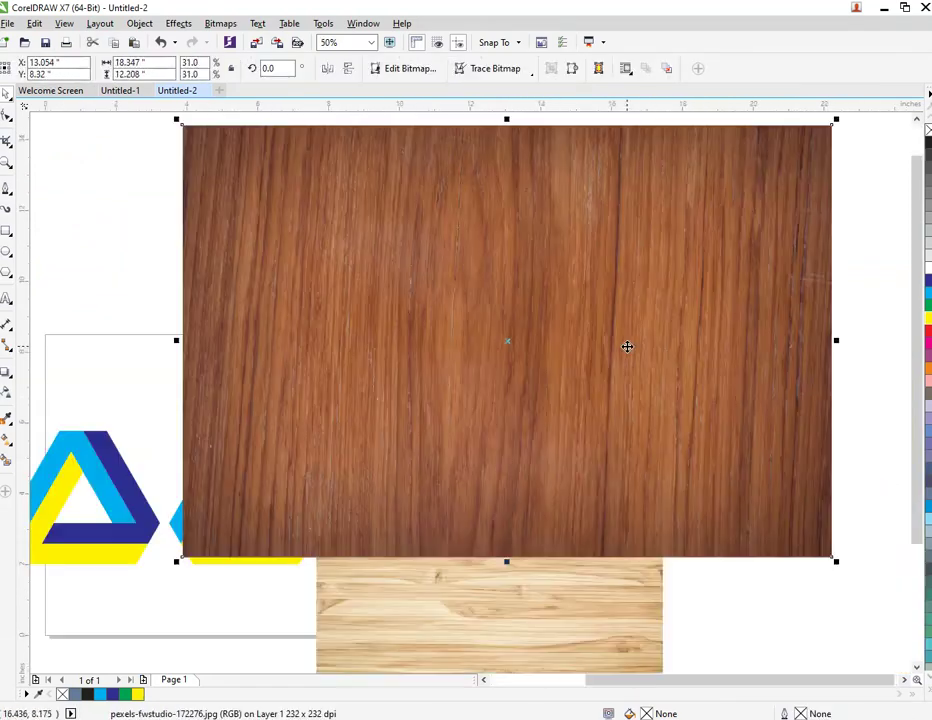
{"action": "left_click_drag", "start_coordinate": [796, 194], "coordinate": [697, 291]}
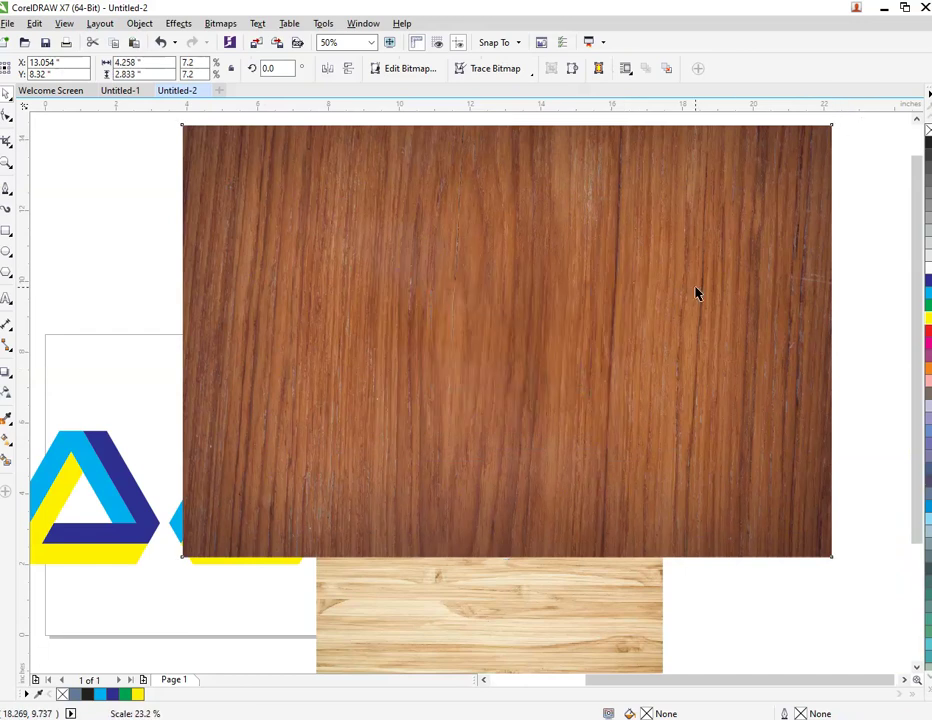
{"action": "left_click_drag", "start_coordinate": [535, 346], "coordinate": [509, 361]}
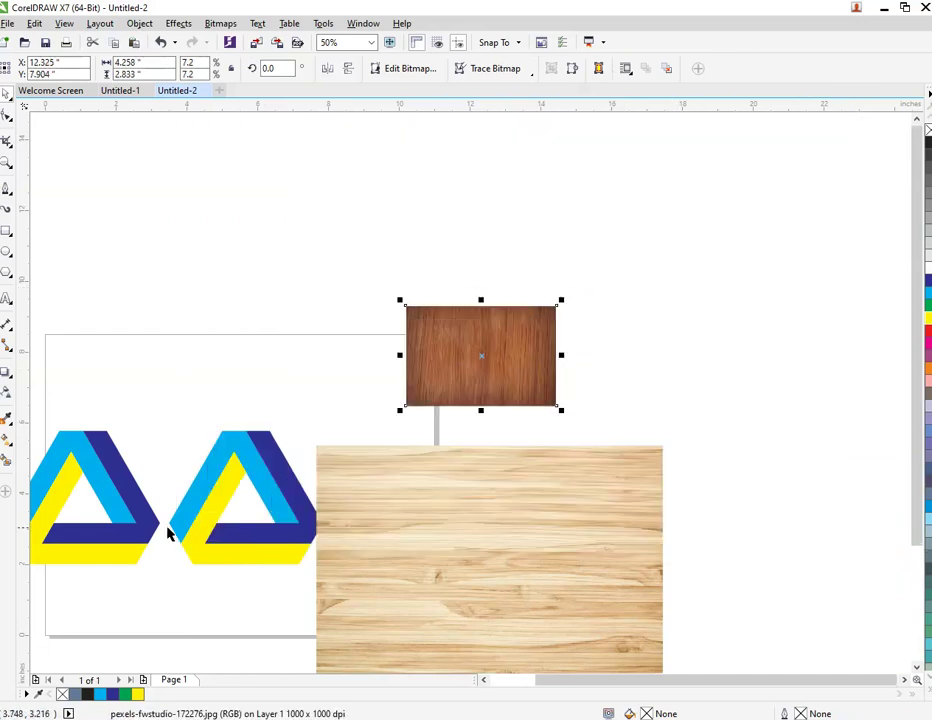
Step: PowerClip the dark wood image inside the dark blue face of the right-hand triangle
{"action": "scroll", "coordinate": [168, 535], "scroll_direction": "up", "scroll_amount": 2}
{"action": "right_click", "coordinate": [737, 226]}
{"action": "left_click", "coordinate": [762, 236]}
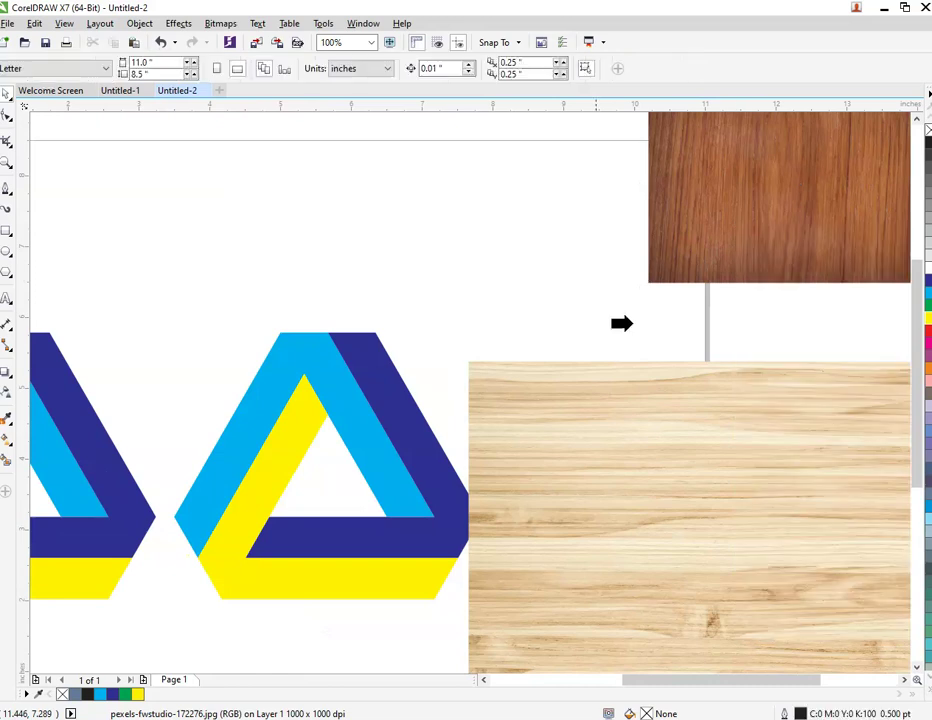
{"action": "left_click", "coordinate": [418, 434]}
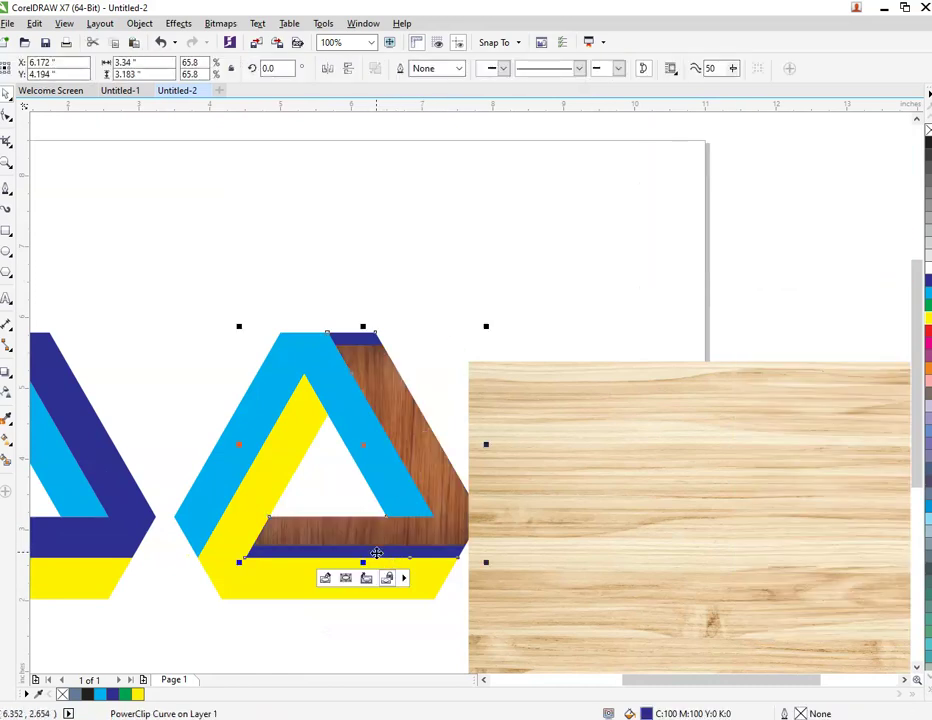
Step: Edit the PowerClip contents so the dark wood image covers the whole dark blue face
{"action": "left_click", "coordinate": [331, 578]}
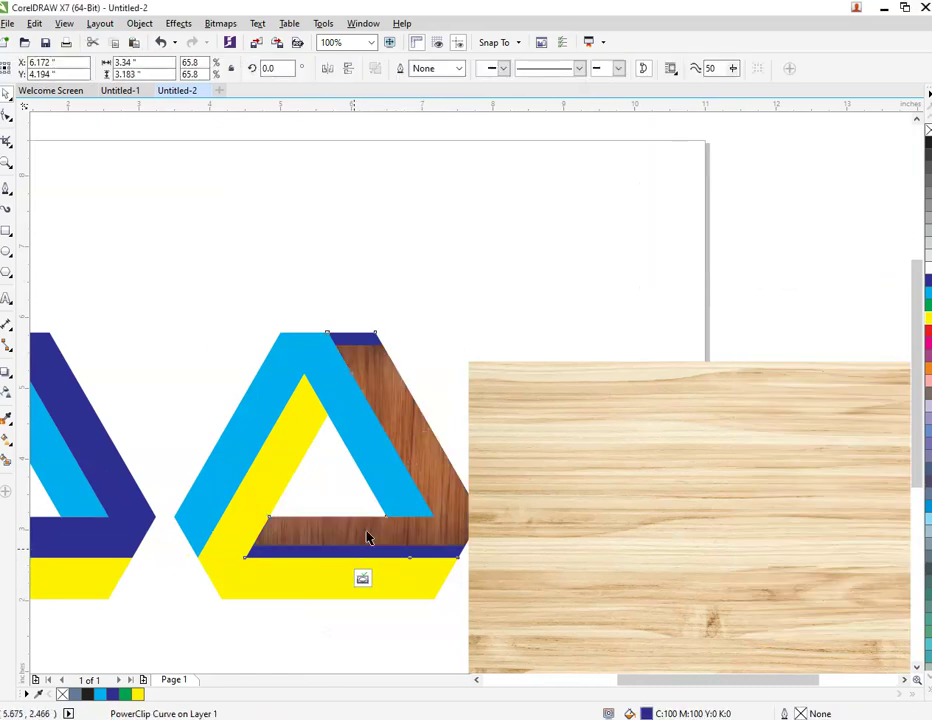
{"action": "left_click_drag", "start_coordinate": [517, 340], "coordinate": [545, 322]}
{"action": "left_click", "coordinate": [680, 406]}
{"action": "key", "text": "Escape"}
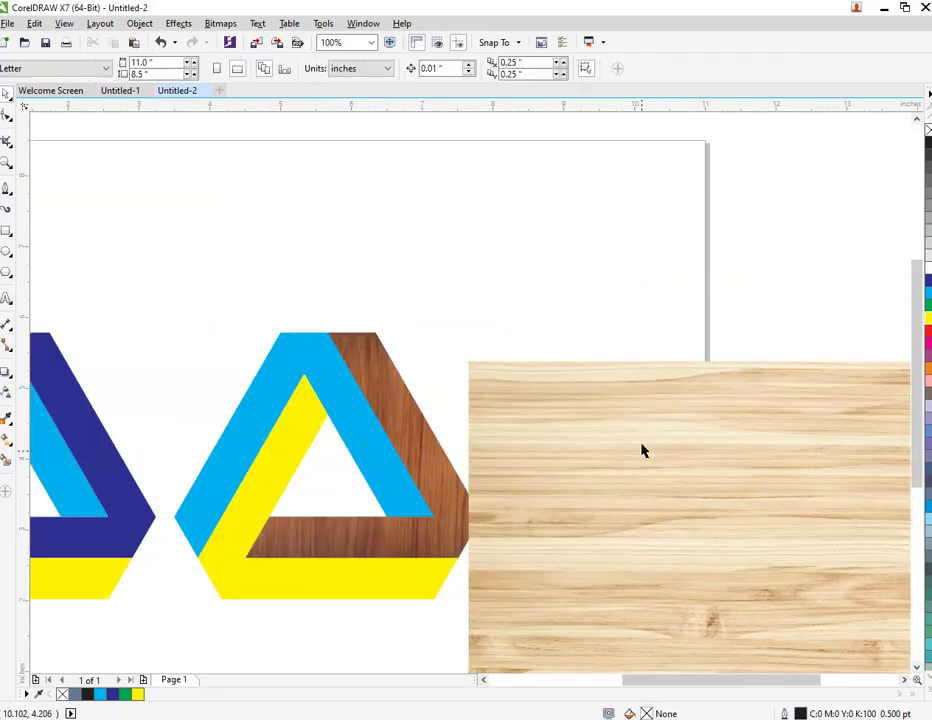
Step: Scale the light wood image down to about 2.43 by 1.62 in and move it to the right-hand triangle's apex
{"action": "left_click_drag", "start_coordinate": [710, 530], "coordinate": [535, 393]}
{"action": "scroll", "coordinate": [535, 393], "scroll_direction": "down", "scroll_amount": 2}
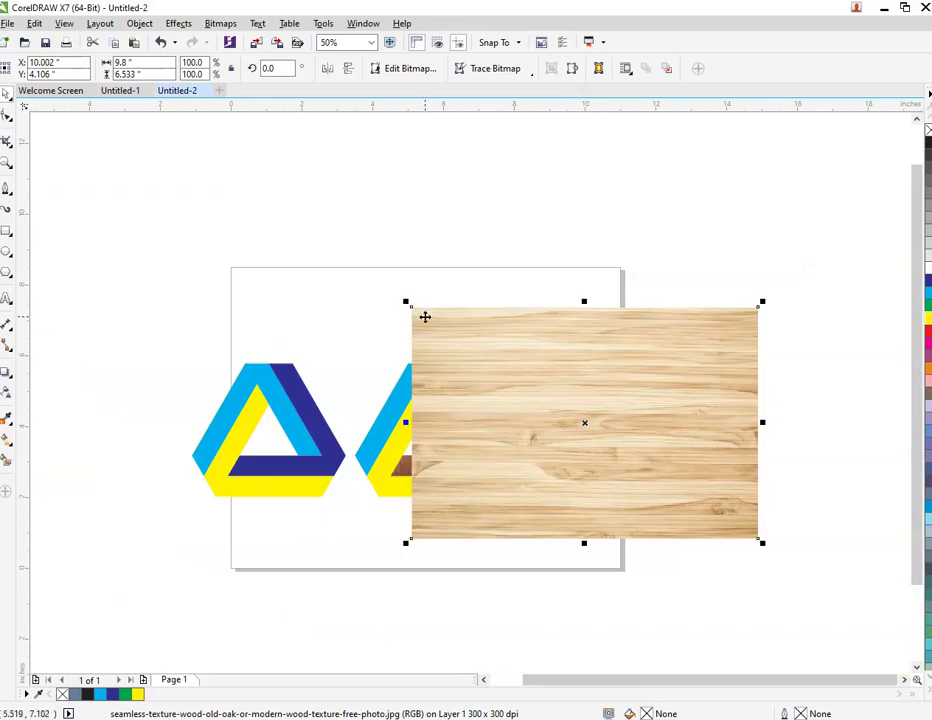
{"action": "left_click_drag", "start_coordinate": [405, 302], "coordinate": [489, 389]}
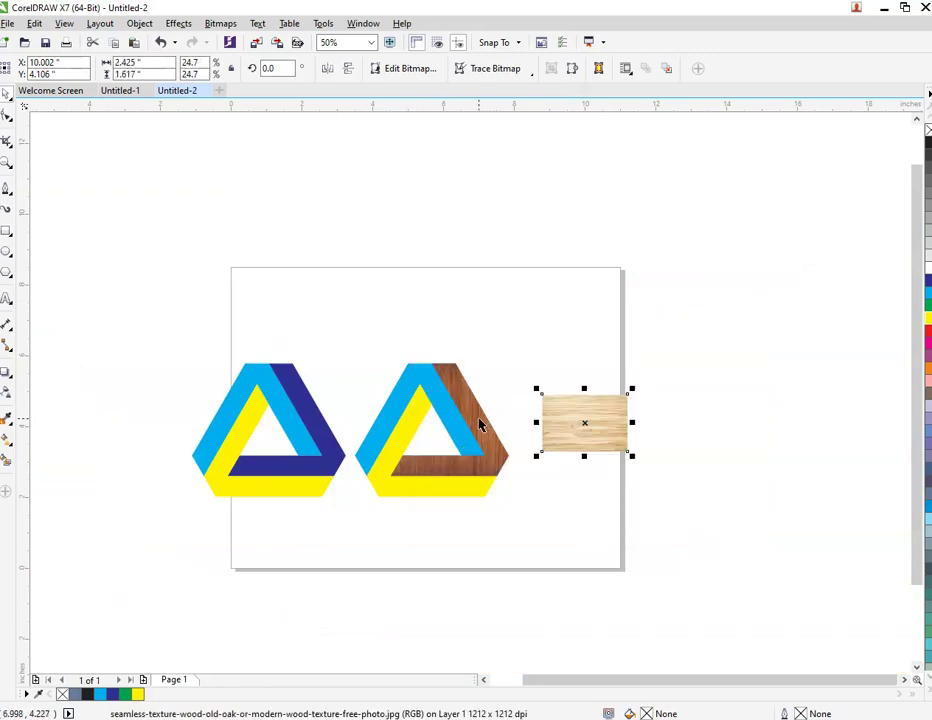
{"action": "scroll", "coordinate": [481, 425], "scroll_direction": "up", "scroll_amount": 2}
{"action": "left_click_drag", "start_coordinate": [699, 441], "coordinate": [505, 312]}
{"action": "left_click", "coordinate": [568, 331]}
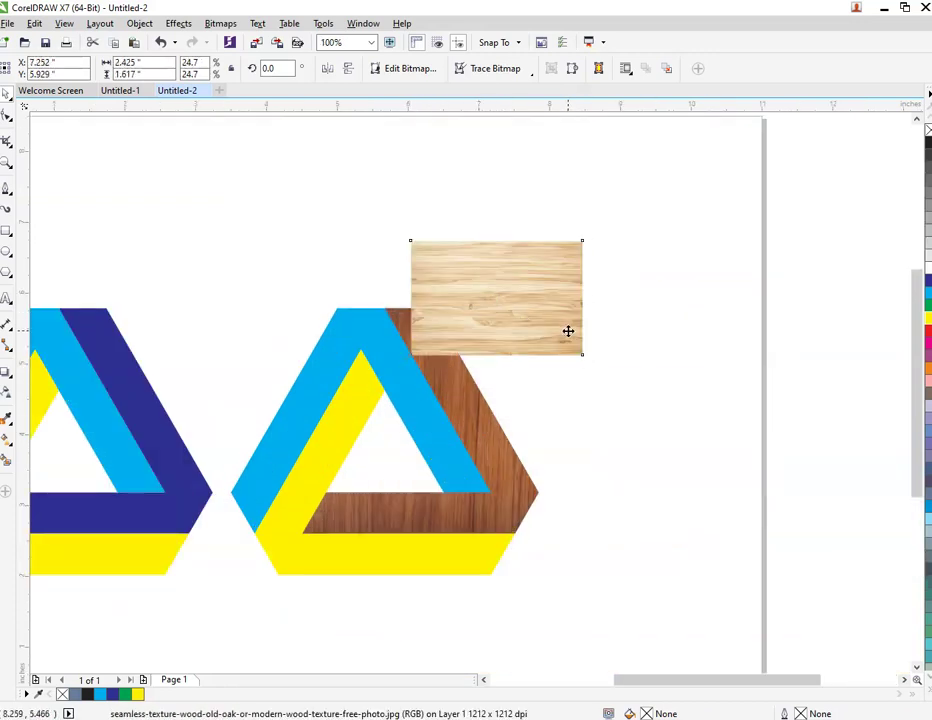
Step: Rotate the light wood image to about 64.3 degrees
{"action": "left_click_drag", "start_coordinate": [587, 360], "coordinate": [595, 248]}
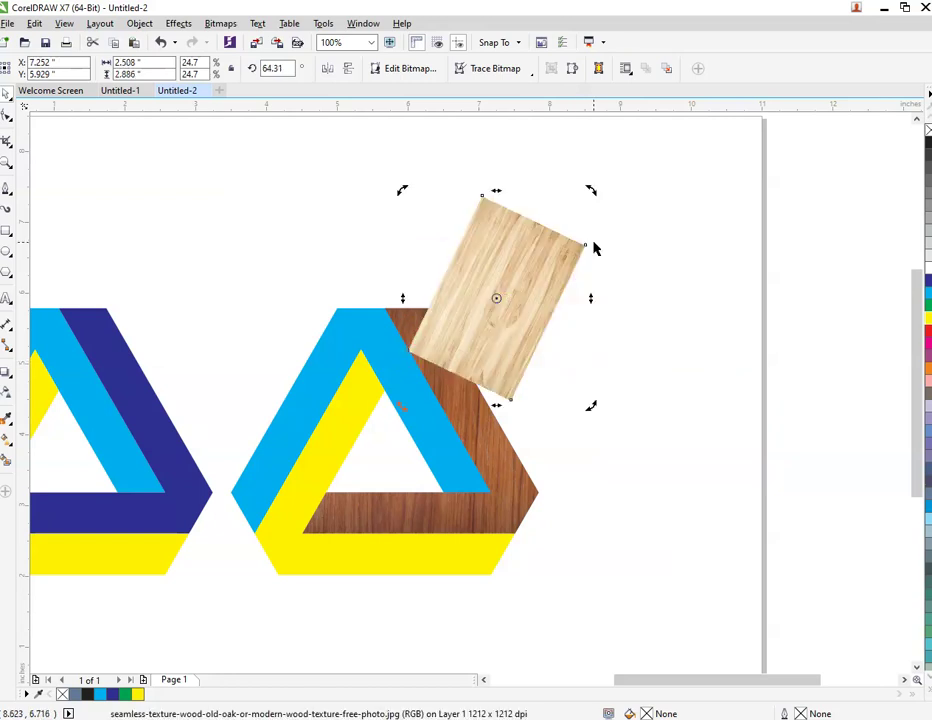
{"action": "key", "text": "Escape"}
{"action": "left_click", "coordinate": [508, 291]}
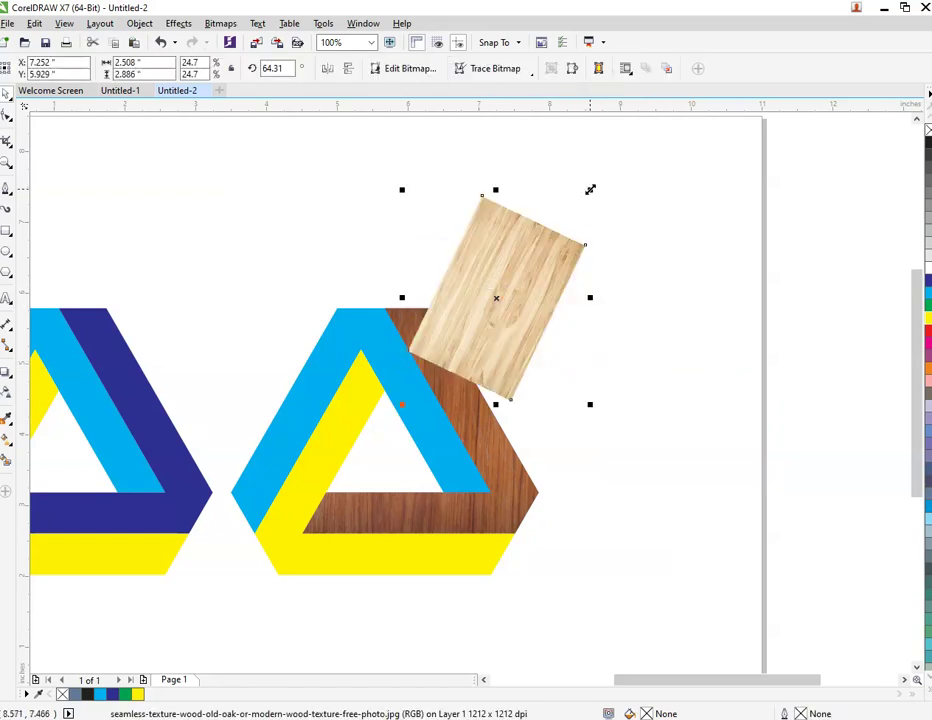
Step: Enlarge the rotated light wood image to about 5.14 by 5.91 in and place it to the right of the triangle
{"action": "left_click_drag", "start_coordinate": [590, 189], "coordinate": [778, 131]}
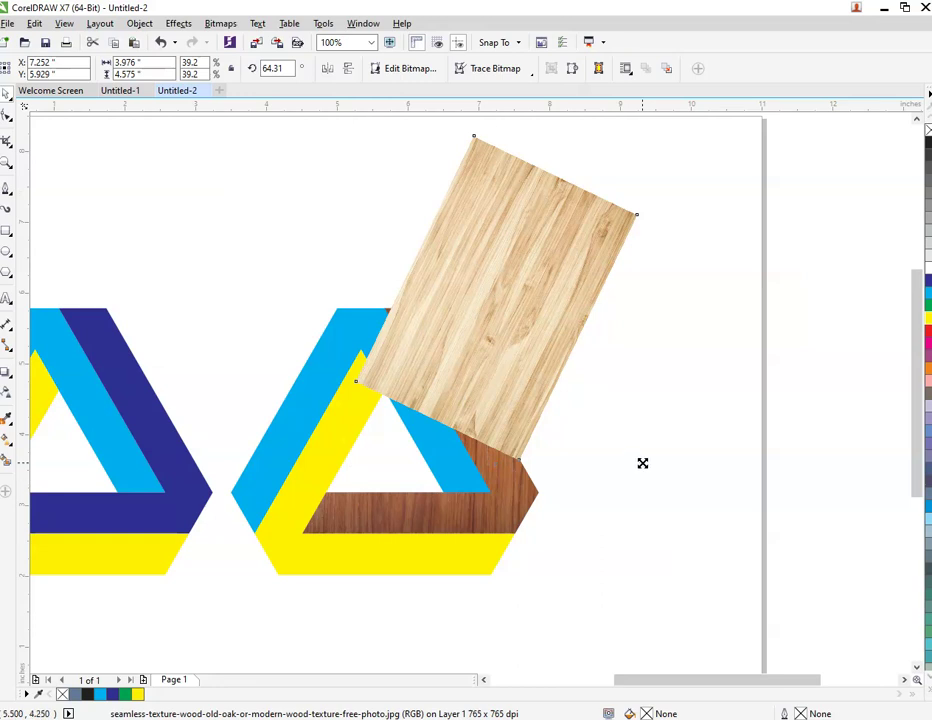
{"action": "left_click_drag", "start_coordinate": [642, 463], "coordinate": [743, 578]}
{"action": "left_click_drag", "start_coordinate": [615, 340], "coordinate": [569, 438]}
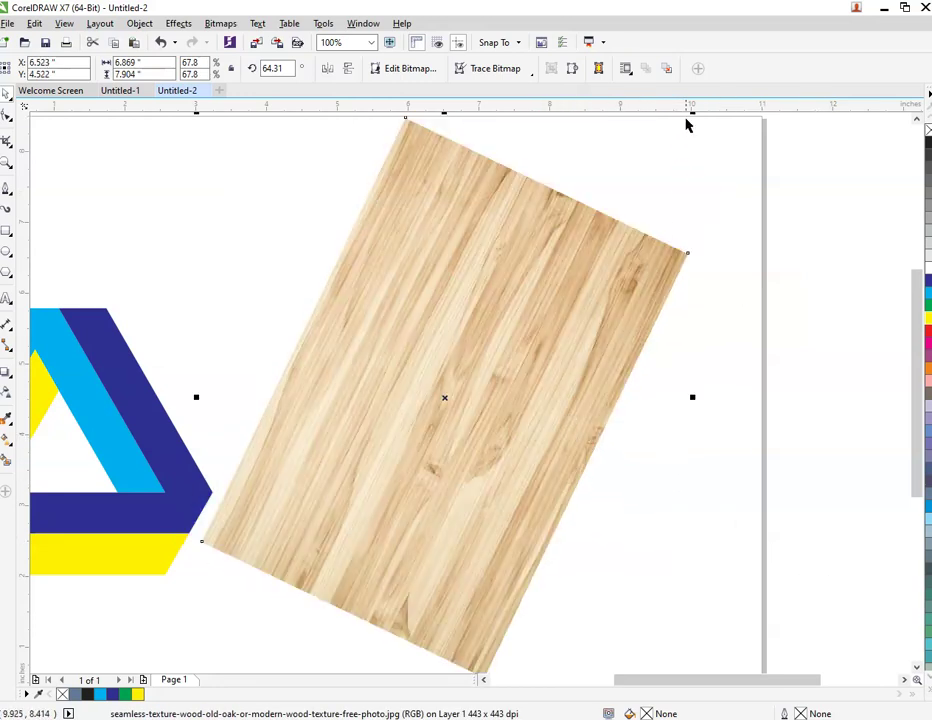
{"action": "left_click_drag", "start_coordinate": [690, 113], "coordinate": [632, 181]}
{"action": "left_click_drag", "start_coordinate": [543, 337], "coordinate": [786, 360]}
Step: Place a copy of the light wood image on its right at the same height
{"action": "right_click", "coordinate": [616, 314]}
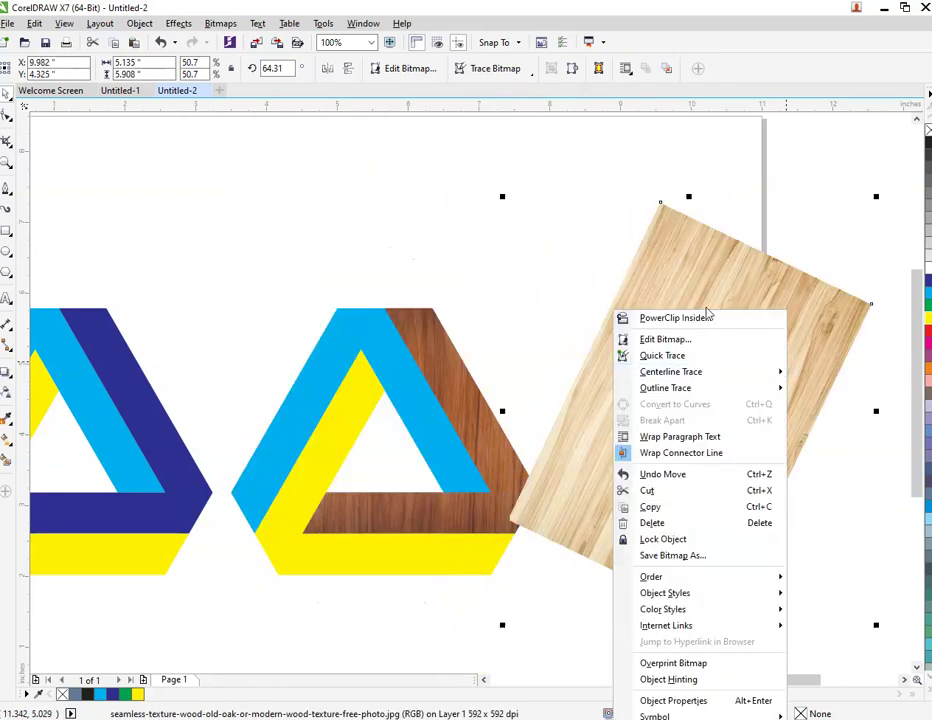
{"action": "left_click", "coordinate": [697, 506]}
{"action": "left_click", "coordinate": [390, 267]}
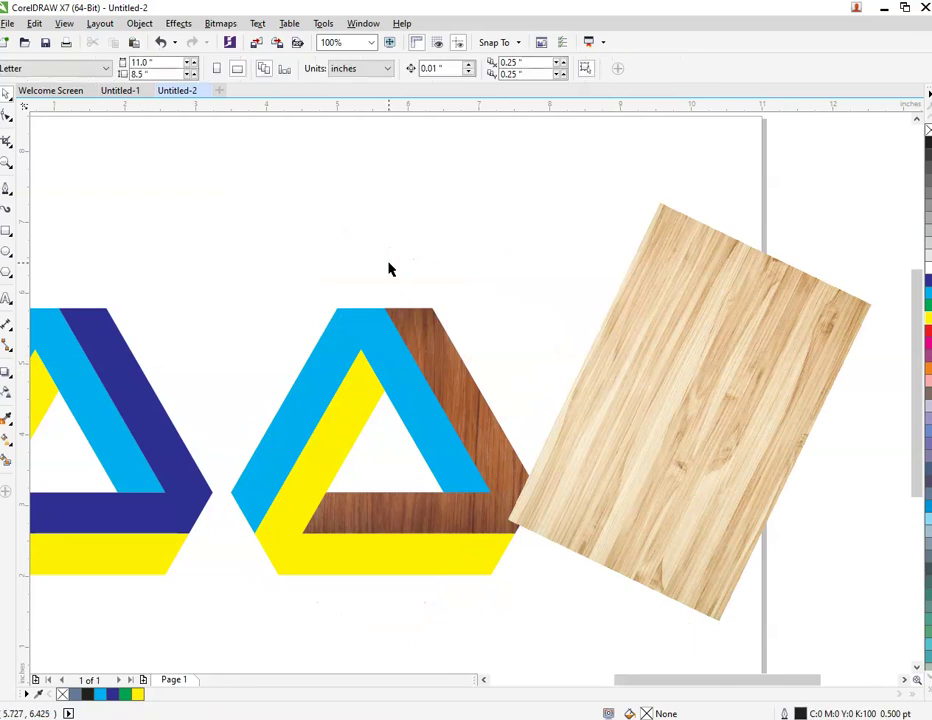
{"action": "right_click", "coordinate": [389, 266]}
{"action": "left_click", "coordinate": [506, 358]}
{"action": "left_click_drag", "start_coordinate": [701, 385], "coordinate": [646, 452]}
{"action": "scroll", "coordinate": [321, 460], "scroll_direction": "down", "scroll_amount": 2}
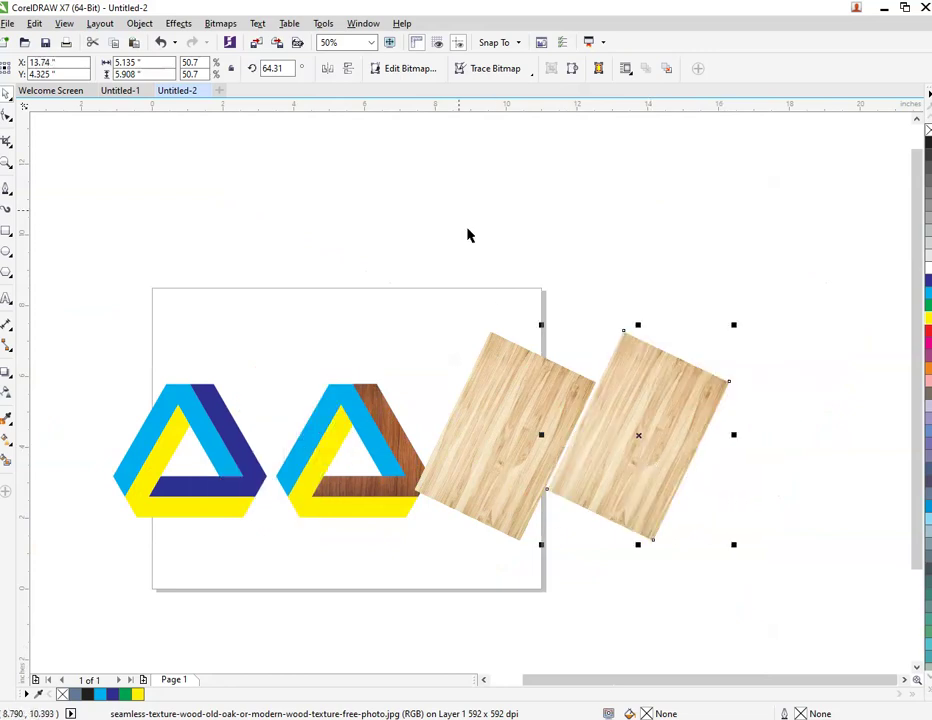
Step: Convert the copied wood image to a Grayscale (8-bit) bitmap at 600 dpi with a transparent background
{"action": "left_click", "coordinate": [224, 23]}
{"action": "left_click", "coordinate": [232, 38]}
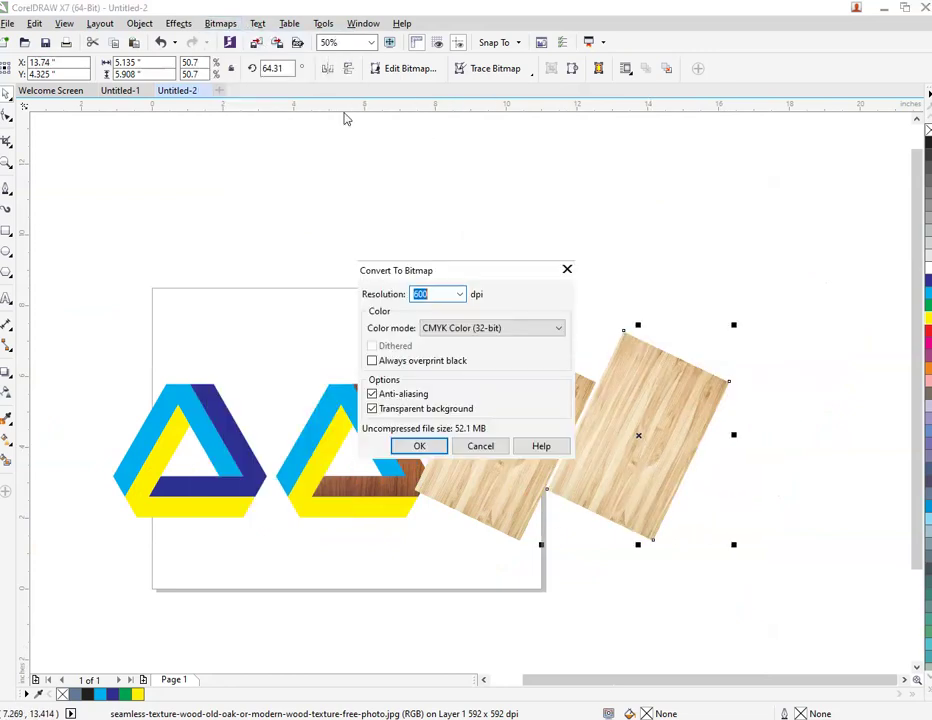
{"action": "left_click", "coordinate": [468, 330]}
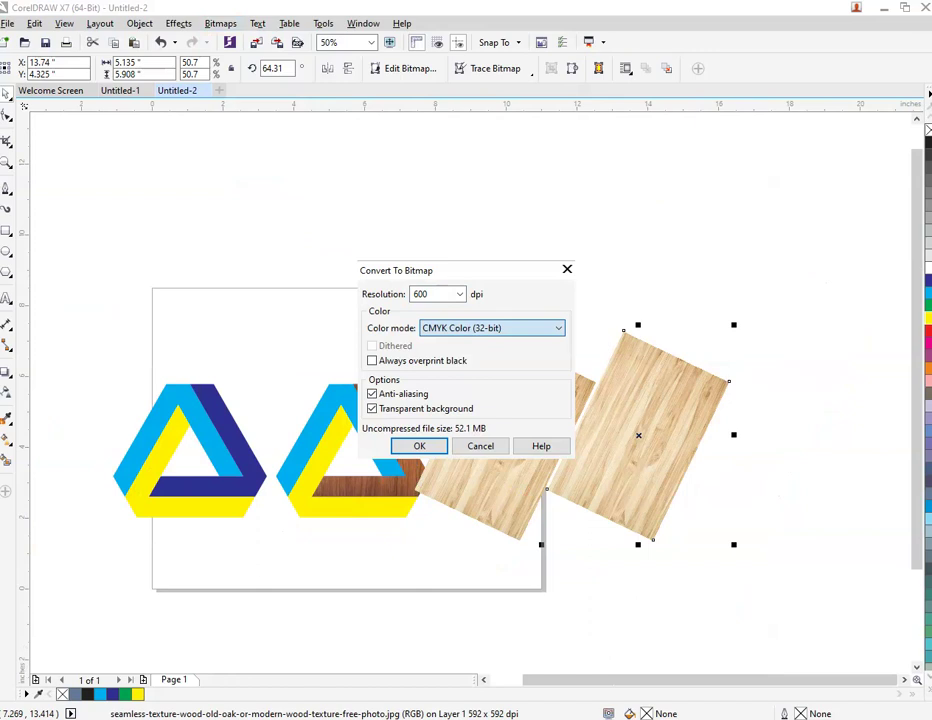
{"action": "left_click", "coordinate": [460, 358]}
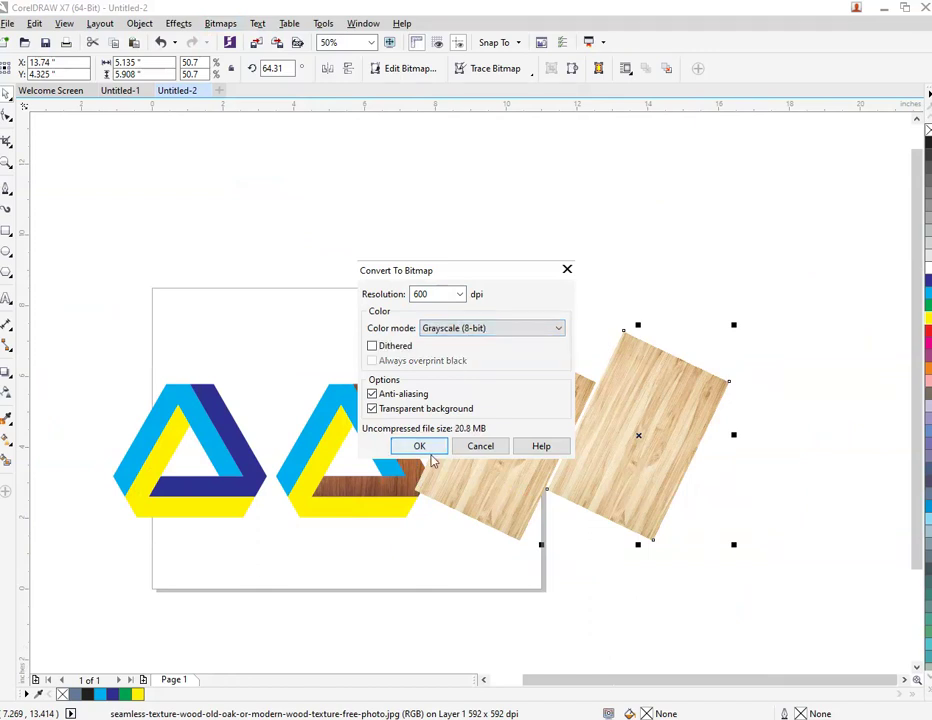
{"action": "left_click", "coordinate": [515, 327]}
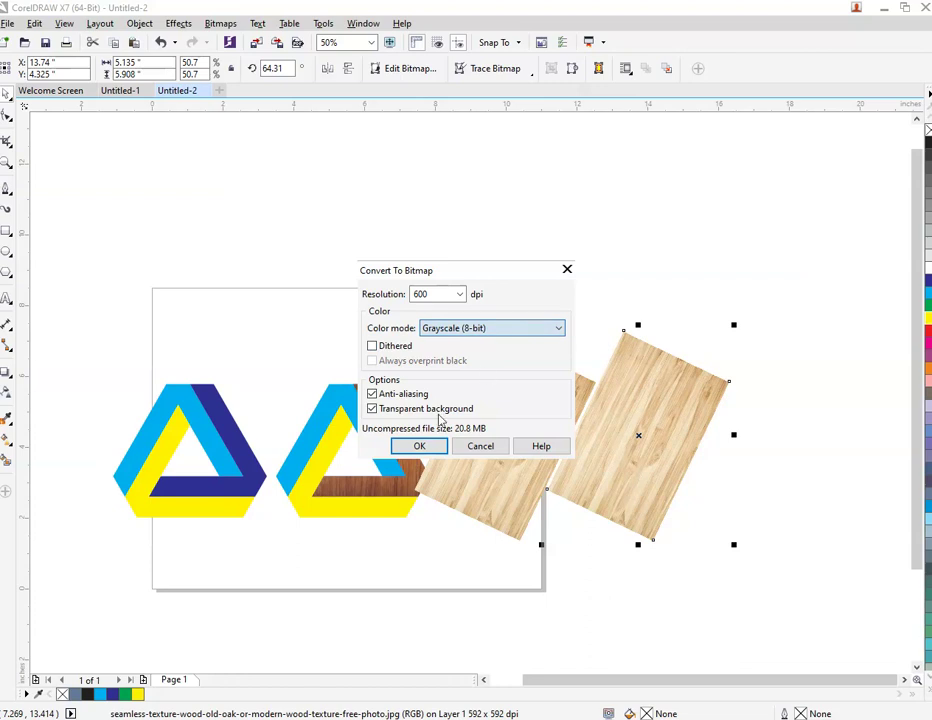
{"action": "left_click", "coordinate": [420, 445]}
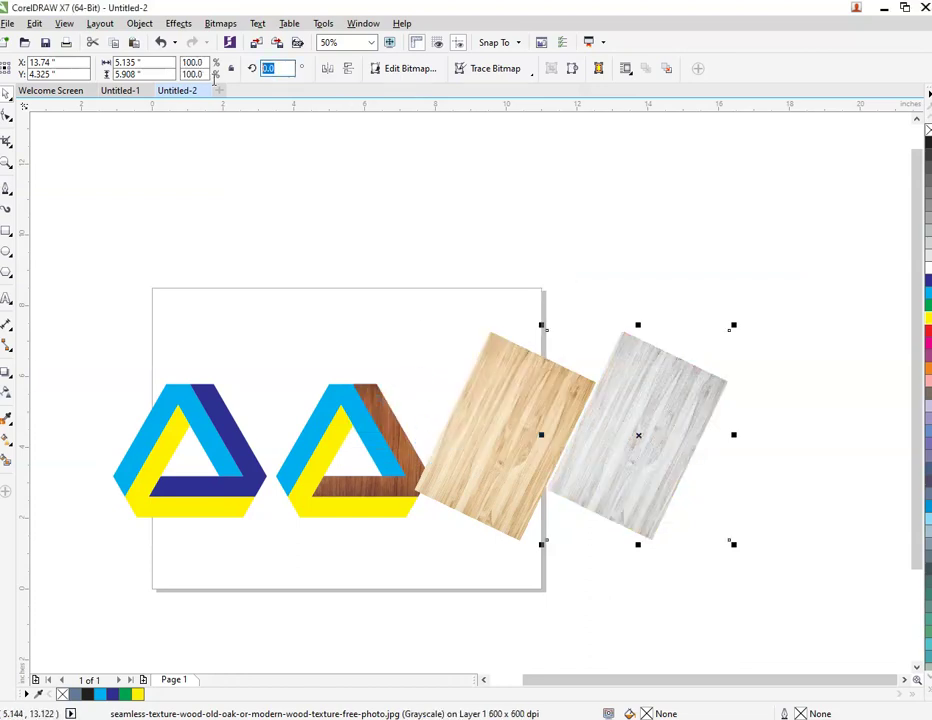
Step: Rotate the grey wood image to 300 degrees so its grain runs almost horizontally
{"action": "left_click", "coordinate": [672, 387]}
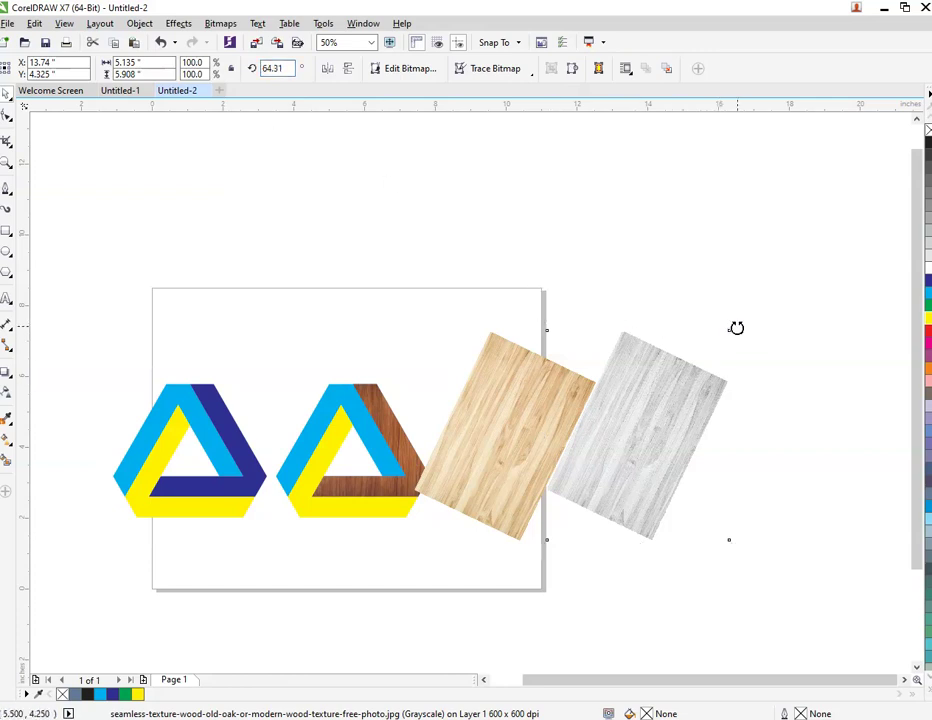
{"action": "left_click_drag", "start_coordinate": [736, 328], "coordinate": [756, 466]}
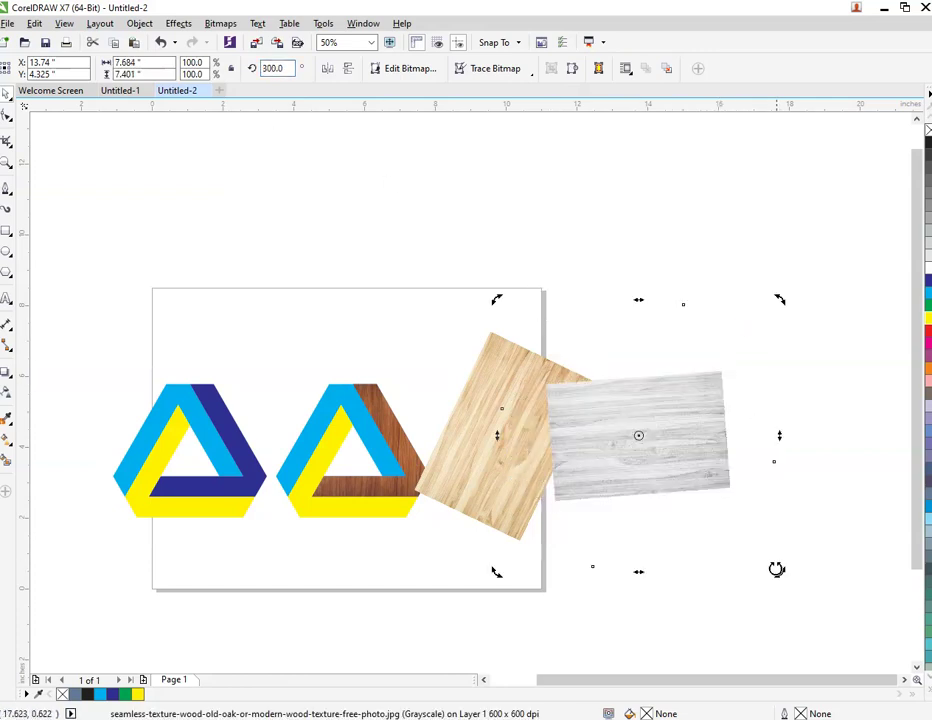
{"action": "left_click_drag", "start_coordinate": [776, 569], "coordinate": [782, 601]}
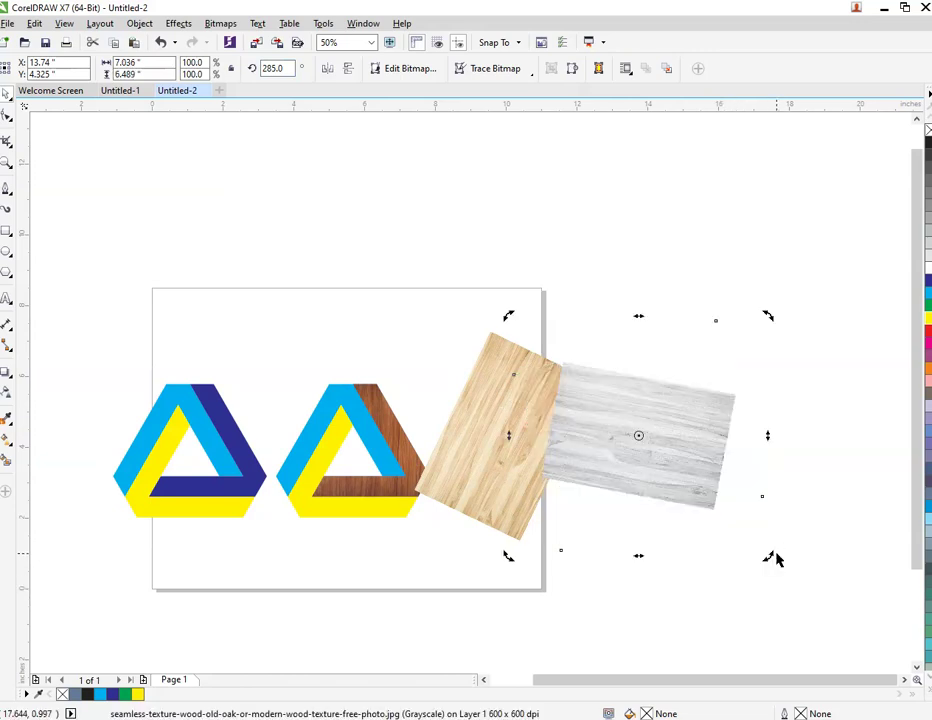
{"action": "left_click_drag", "start_coordinate": [768, 557], "coordinate": [787, 541]}
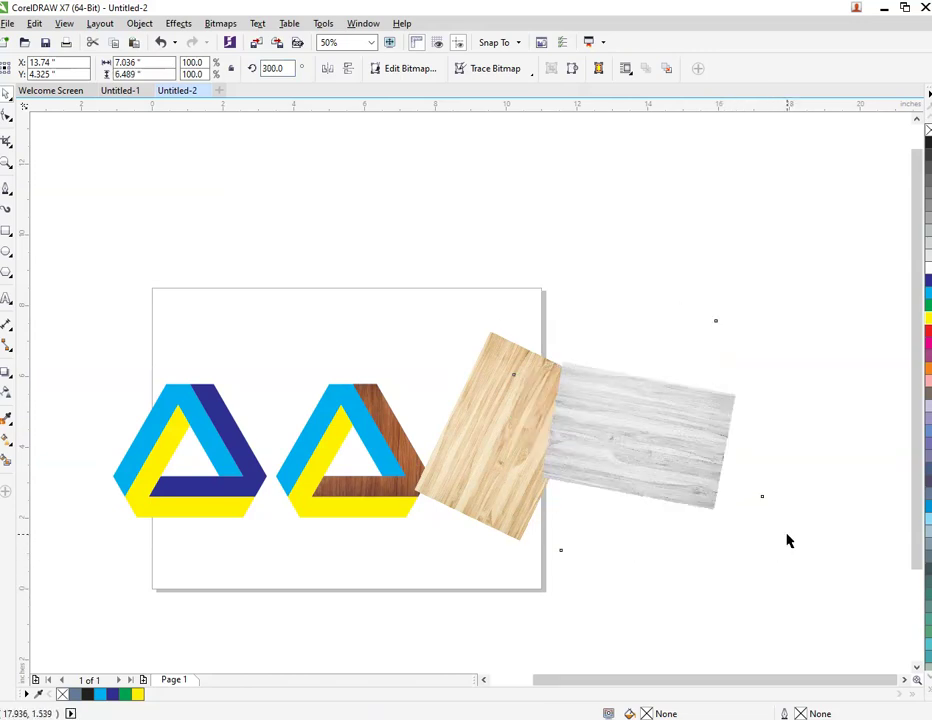
{"action": "left_click", "coordinate": [796, 528]}
Step: PowerClip the grey wood image inside the yellow face of the right-hand triangle
{"action": "left_click", "coordinate": [674, 445]}
{"action": "right_click", "coordinate": [676, 445]}
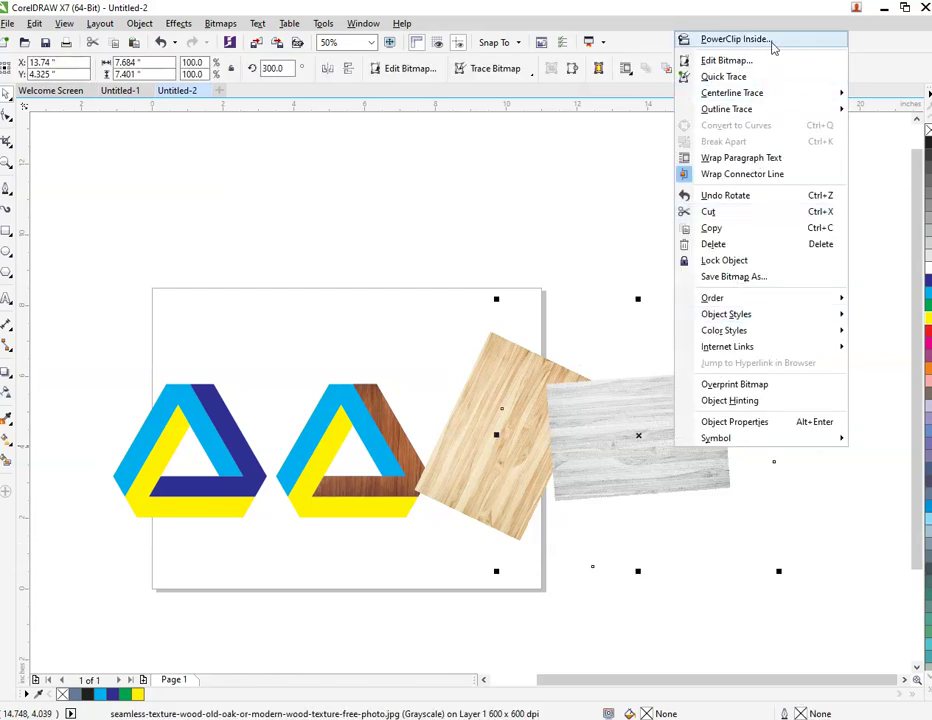
{"action": "left_click", "coordinate": [712, 36]}
{"action": "left_click", "coordinate": [368, 506]}
{"action": "left_click", "coordinate": [462, 514]}
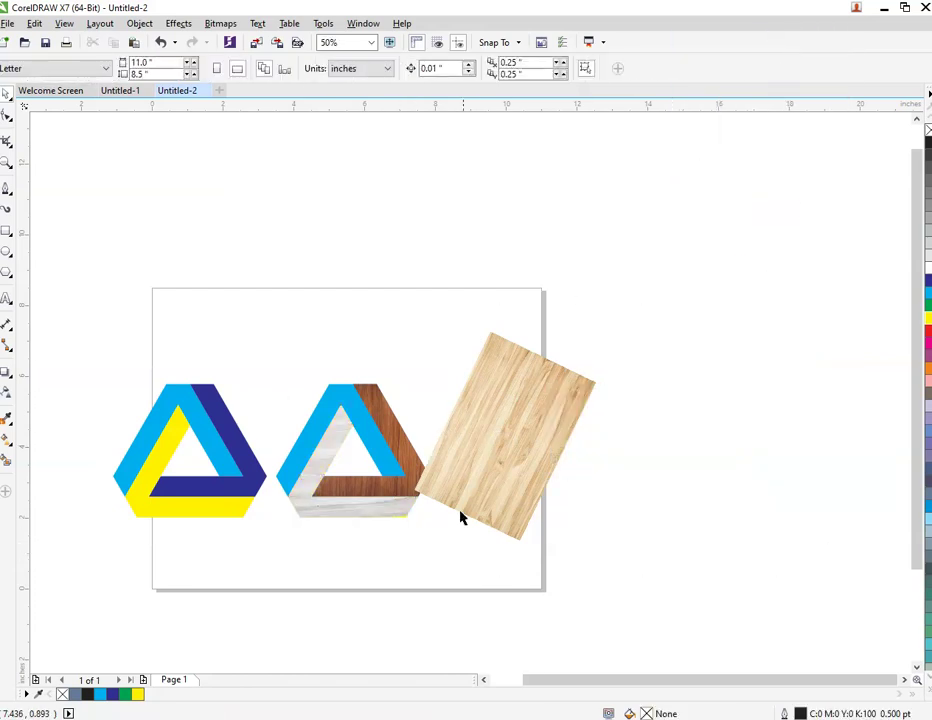
Step: PowerClip the tilted light wood image inside the light-blue face of the right-hand triangle
{"action": "left_click", "coordinate": [466, 504]}
{"action": "right_click", "coordinate": [466, 504]}
{"action": "left_click", "coordinate": [560, 89]}
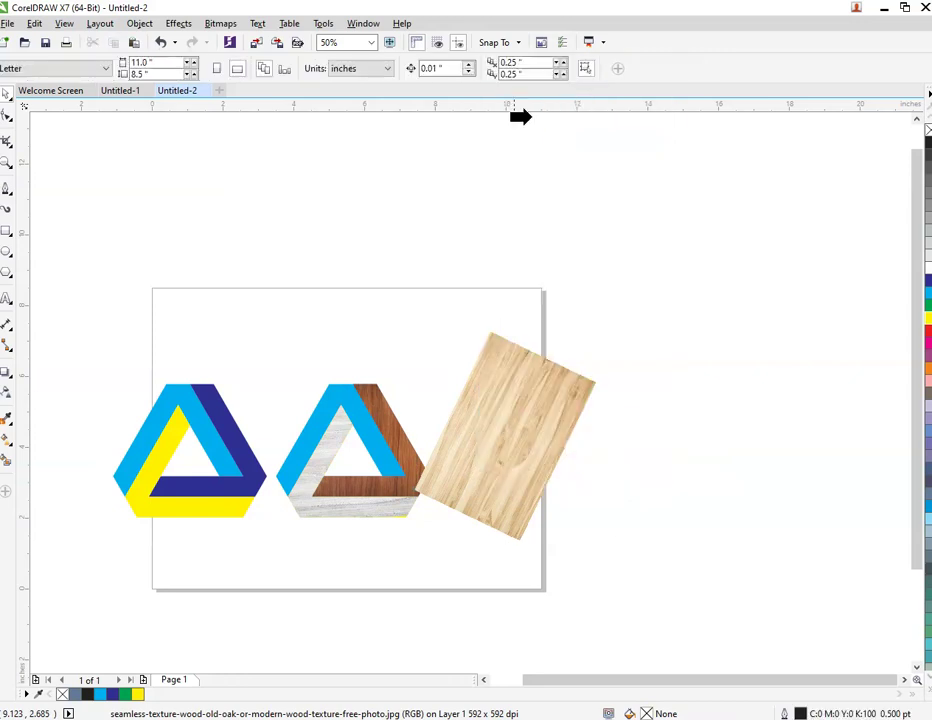
{"action": "left_click", "coordinate": [333, 391]}
{"action": "left_click", "coordinate": [327, 568]}
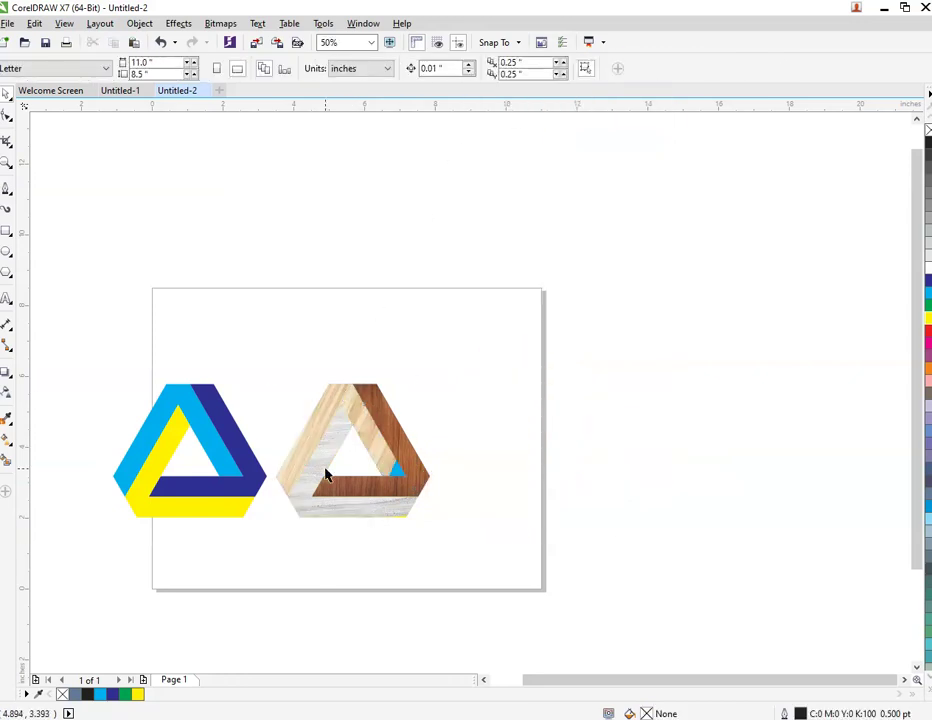
Step: Edit the light-blue face's PowerClip contents, shifting the light wood image and scaling it to 52.5% so it covers the whole face
{"action": "scroll", "coordinate": [327, 478], "scroll_direction": "up", "scroll_amount": 1}
{"action": "left_click", "coordinate": [395, 400]}
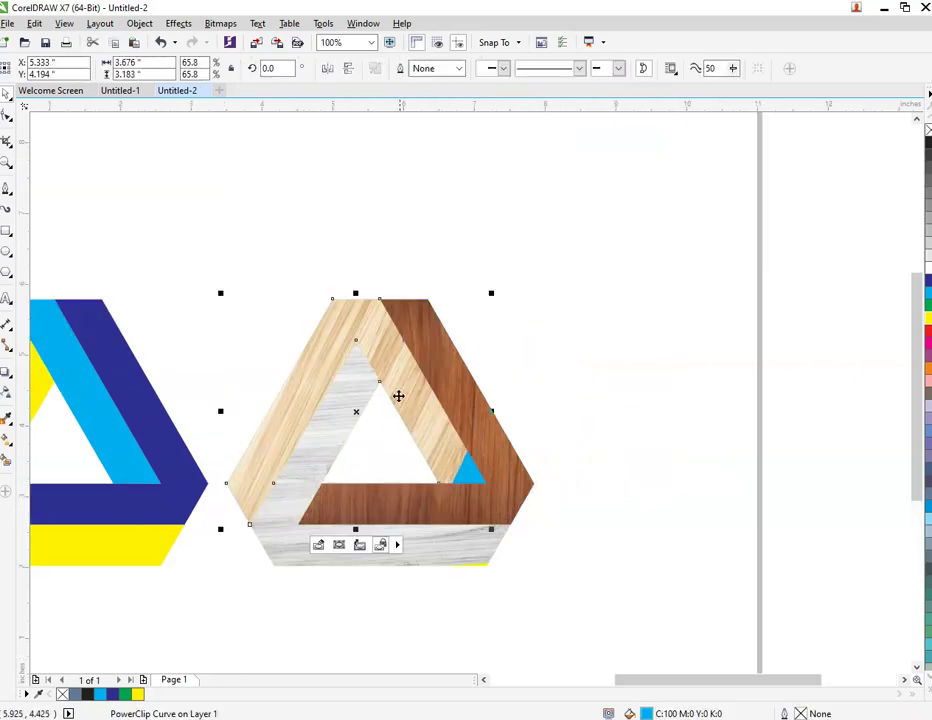
{"action": "left_click", "coordinate": [318, 546]}
{"action": "left_click_drag", "start_coordinate": [394, 348], "coordinate": [413, 363]}
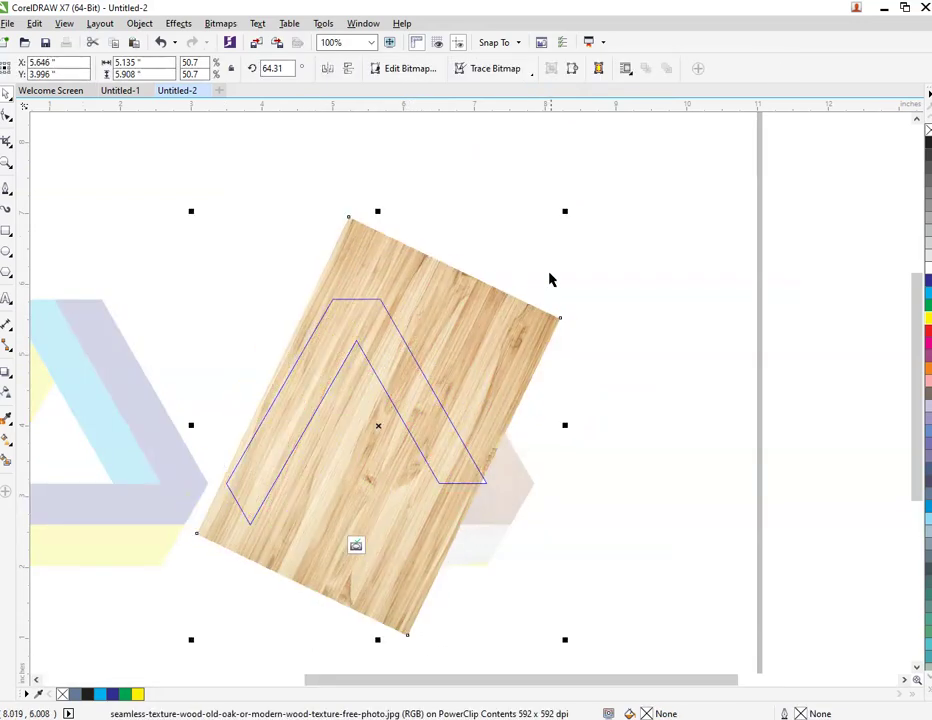
{"action": "left_click_drag", "start_coordinate": [565, 210], "coordinate": [579, 200]}
{"action": "left_click", "coordinate": [676, 228], "text": "ctrl"}
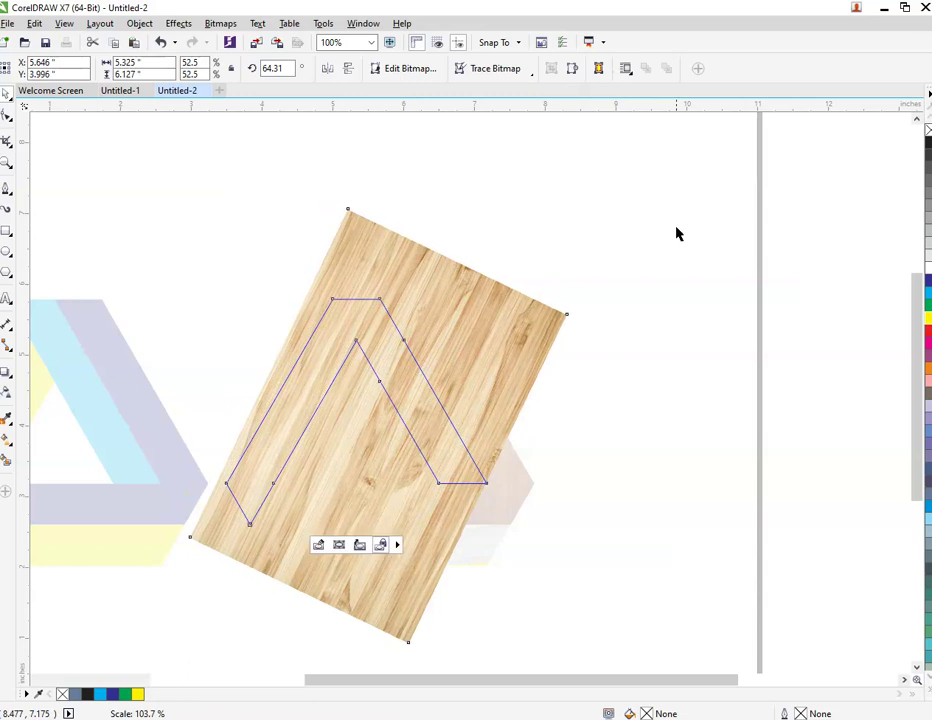
Step: Edit the yellow face's PowerClip contents, scaling the grey wood image to 108.4% so it covers the whole face
{"action": "left_click", "coordinate": [456, 543]}
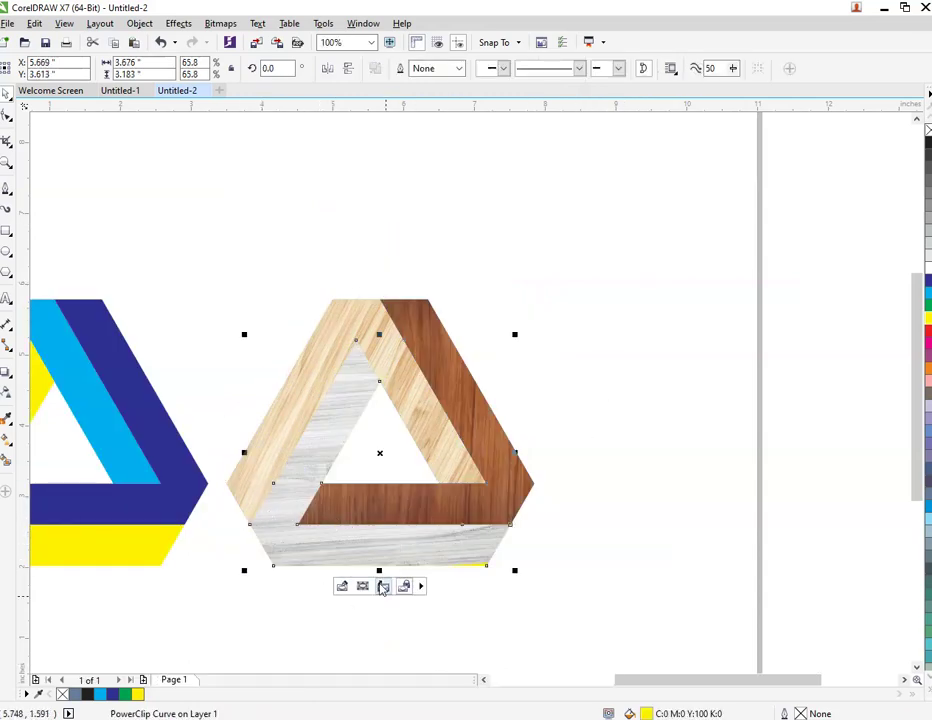
{"action": "left_click", "coordinate": [341, 587]}
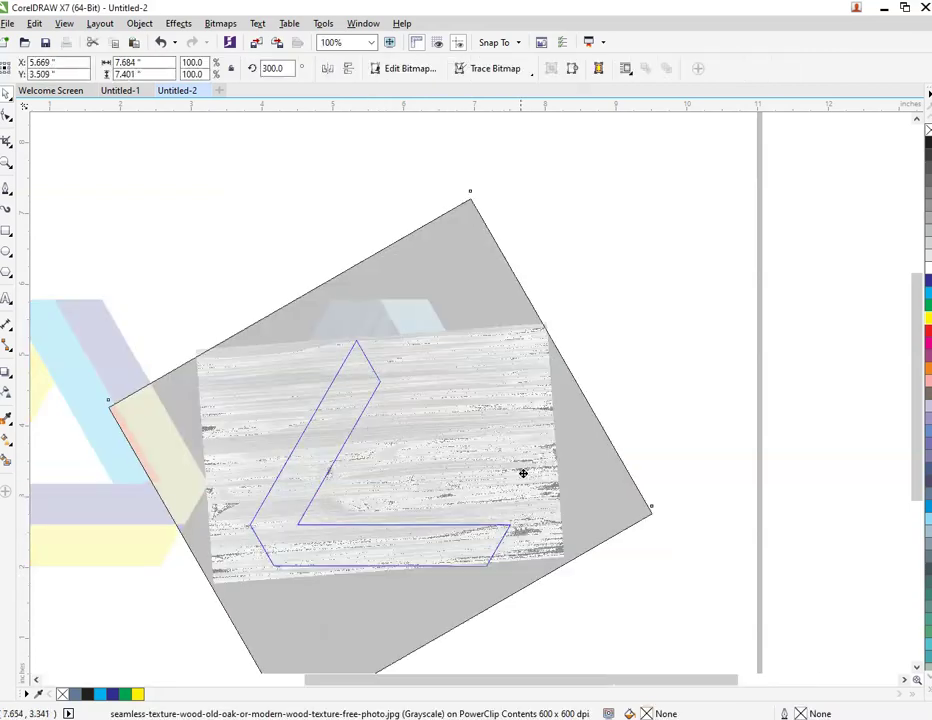
{"action": "left_click", "coordinate": [523, 473], "text": "ctrl"}
{"action": "left_click_drag", "start_coordinate": [654, 197], "coordinate": [682, 168]}
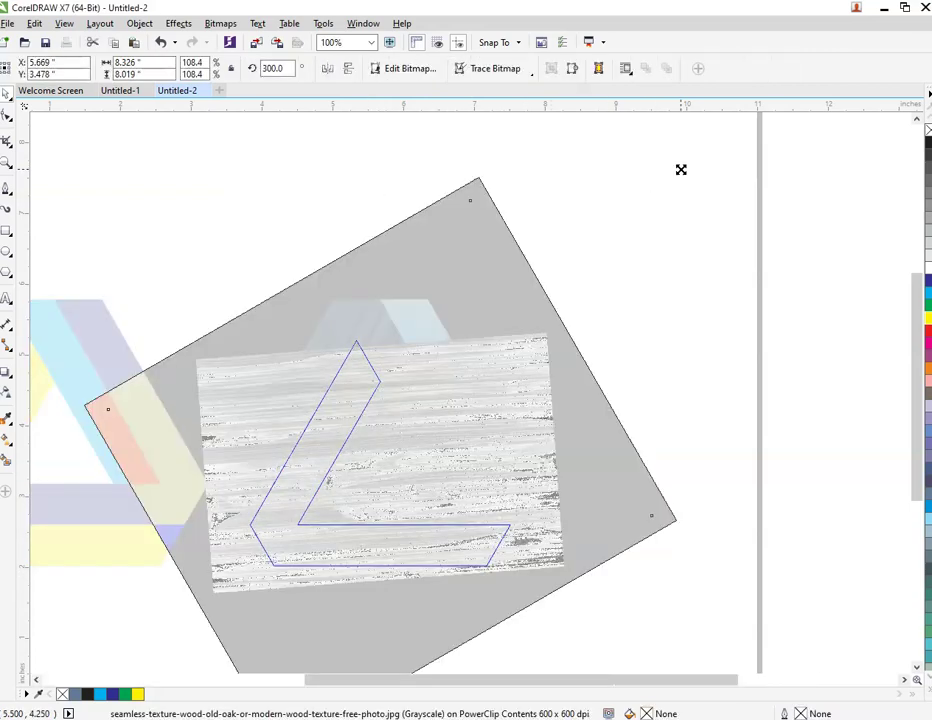
{"action": "left_click", "coordinate": [727, 275], "text": "ctrl"}
{"action": "left_click", "coordinate": [262, 281]}
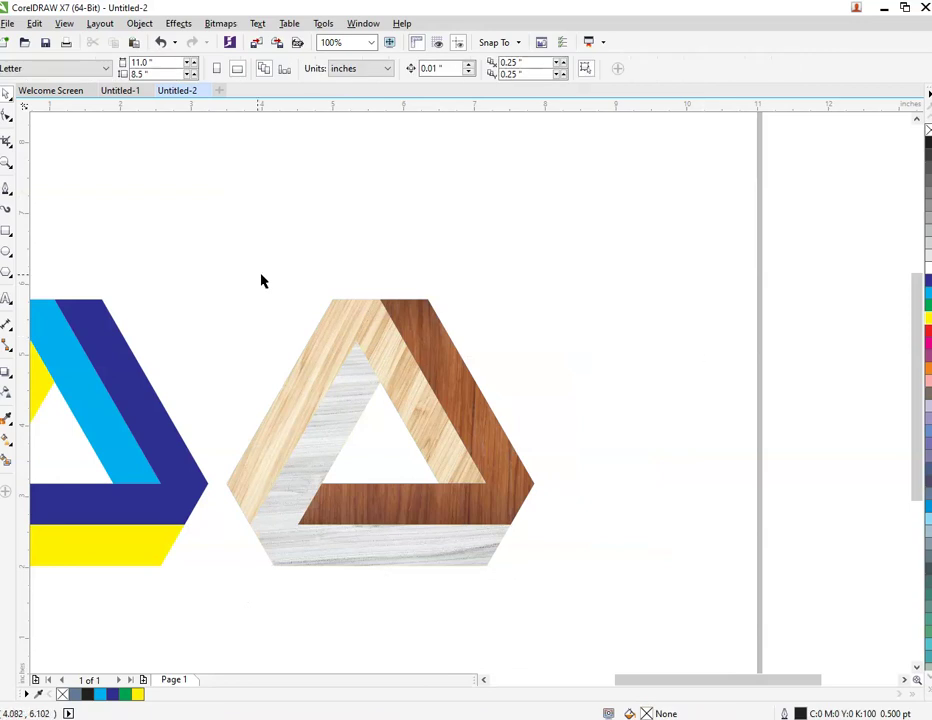
Step: Move the whole wood-textured triangle about 1.15 inches to the right at the same height
{"action": "left_click_drag", "start_coordinate": [232, 256], "coordinate": [599, 641]}
{"action": "left_click", "coordinate": [599, 641]}
{"action": "left_click", "coordinate": [297, 525]}
{"action": "left_click_drag", "start_coordinate": [204, 260], "coordinate": [651, 649]}
{"action": "left_click_drag", "start_coordinate": [433, 516], "coordinate": [578, 582]}
{"action": "left_click", "coordinate": [682, 536]}
{"action": "key", "text": "ctrl+z"}
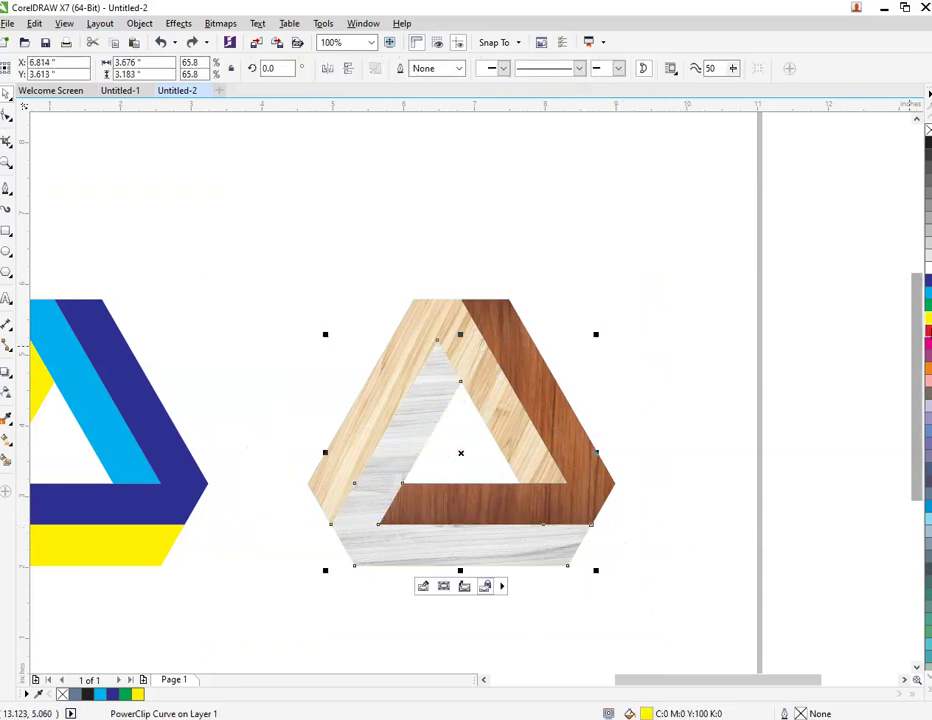
Step: Try a red fill on the grey wood face and undo it
{"action": "left_click", "coordinate": [927, 331]}
{"action": "scroll", "coordinate": [598, 492], "scroll_direction": "up", "scroll_amount": 1}
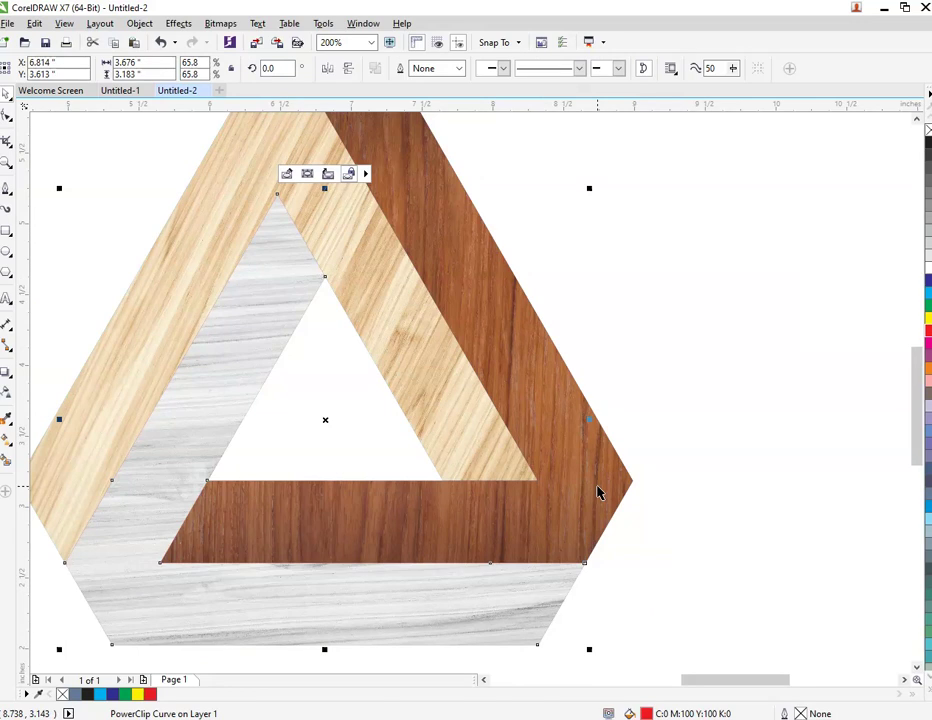
{"action": "scroll", "coordinate": [598, 492], "scroll_direction": "down", "scroll_amount": 1}
{"action": "key", "text": "ctrl+z"}
{"action": "left_click", "coordinate": [653, 520]}
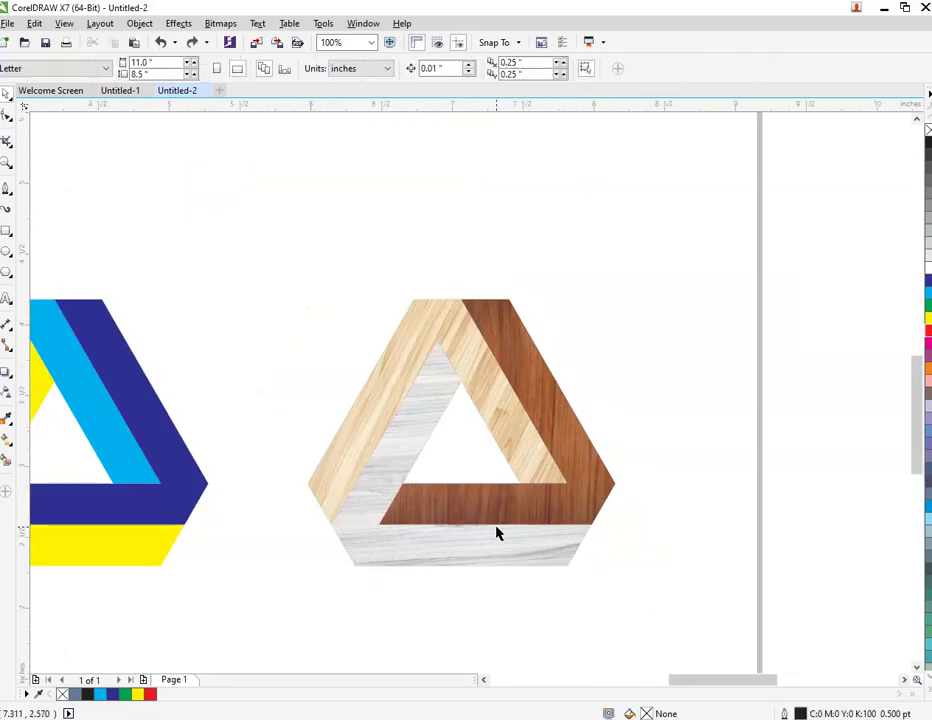
Step: Apply a drop shadow to the light wood face, cast straight down from its top edge at 270 degrees
{"action": "scroll", "coordinate": [497, 534], "scroll_direction": "up", "scroll_amount": 1}
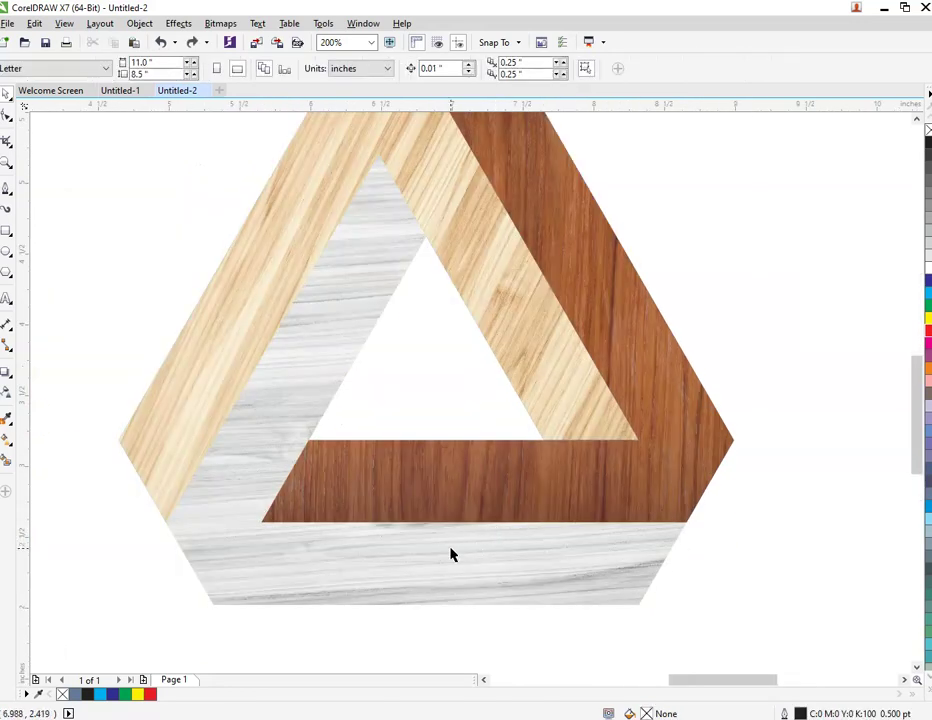
{"action": "left_click", "coordinate": [460, 289]}
{"action": "scroll", "coordinate": [449, 343], "scroll_direction": "down", "scroll_amount": 1}
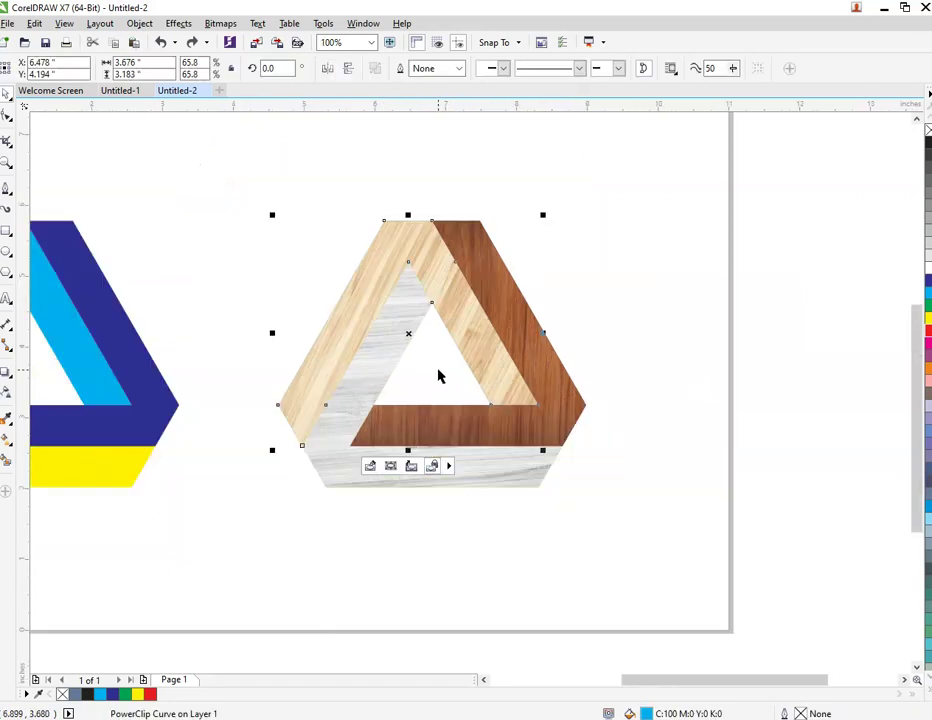
{"action": "left_click", "coordinate": [8, 373]}
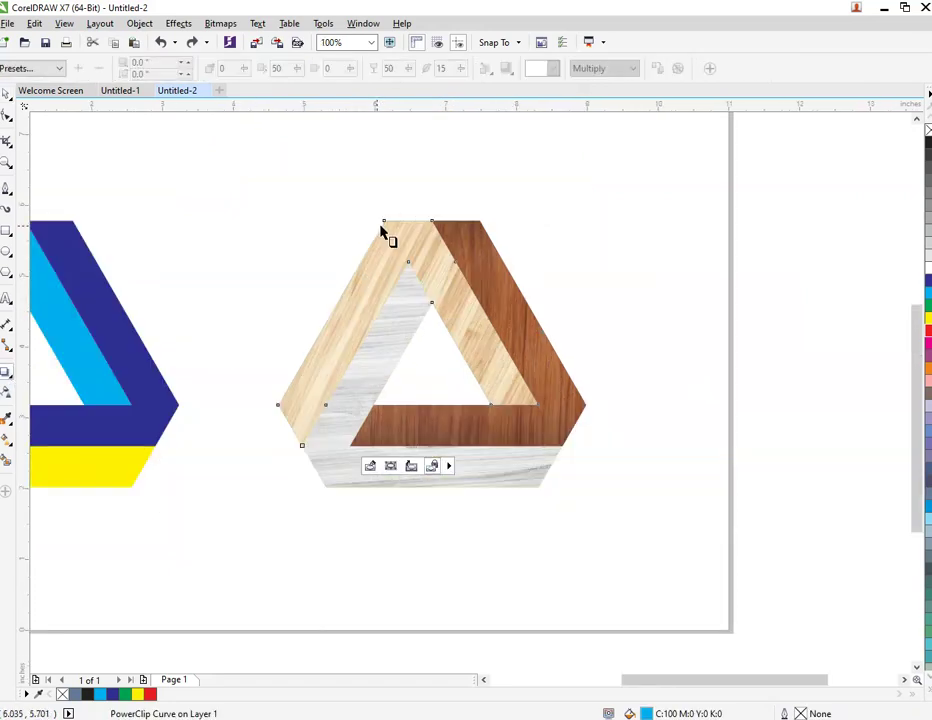
{"action": "left_click_drag", "start_coordinate": [408, 221], "coordinate": [410, 445]}
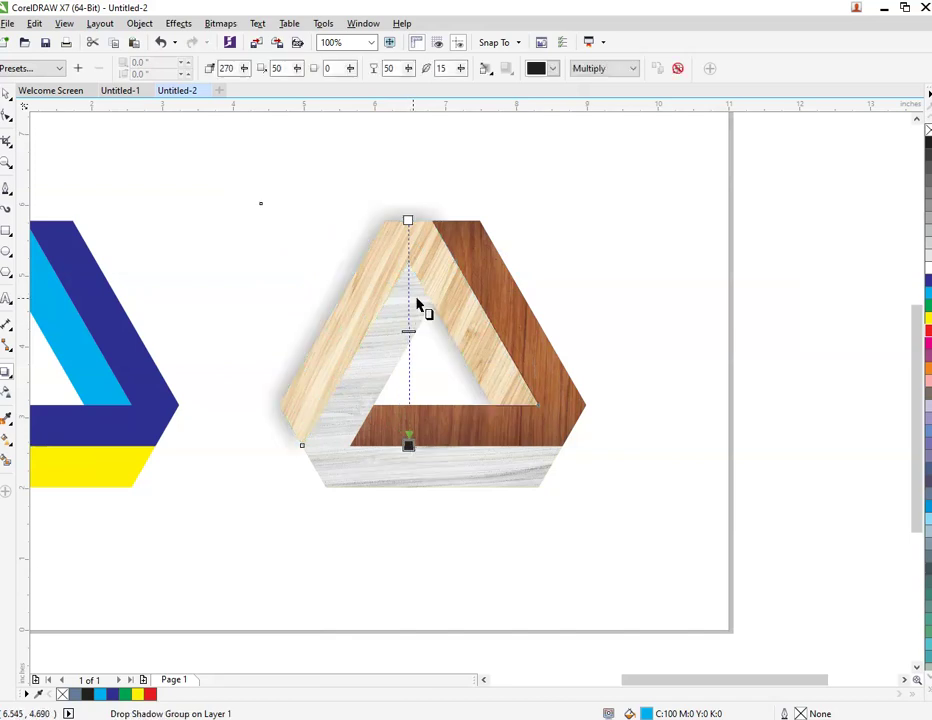
{"action": "key", "text": "space"}
Step: Break the light wood face's drop shadow group apart and PowerClip the shadow inside the grey wood face
{"action": "left_click", "coordinate": [409, 188]}
{"action": "right_click", "coordinate": [402, 213]}
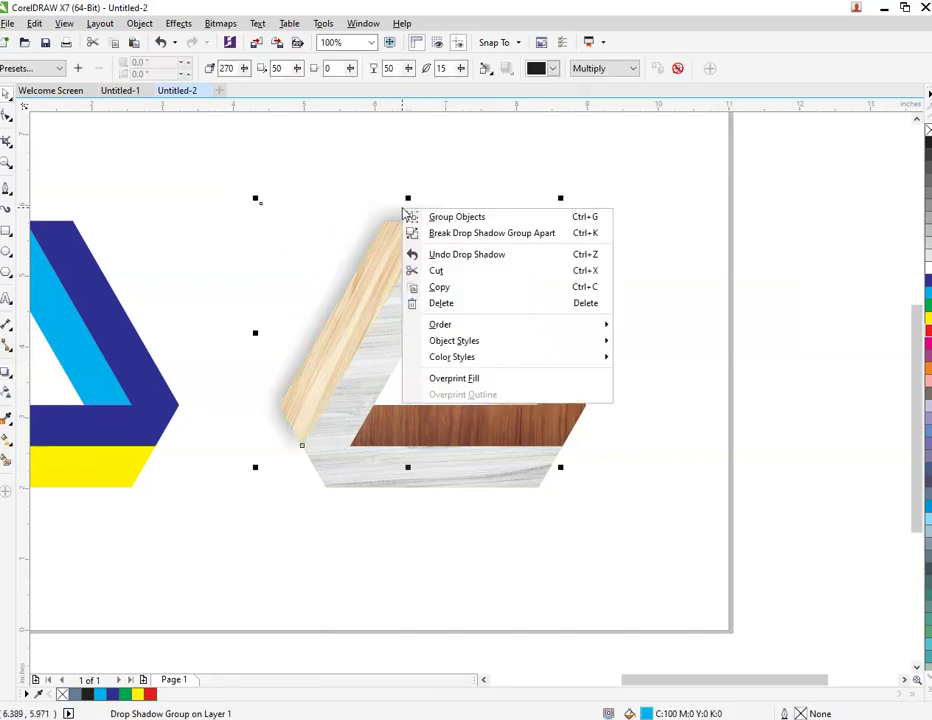
{"action": "left_click", "coordinate": [503, 236]}
{"action": "left_click", "coordinate": [484, 172]}
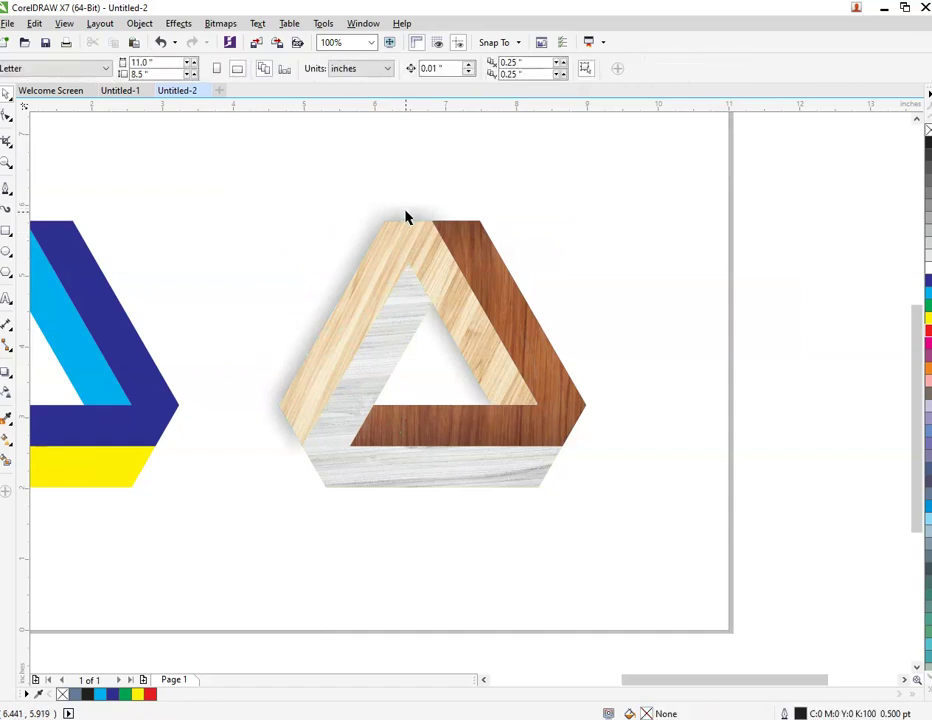
{"action": "right_click", "coordinate": [408, 210]}
{"action": "left_click", "coordinate": [440, 219]}
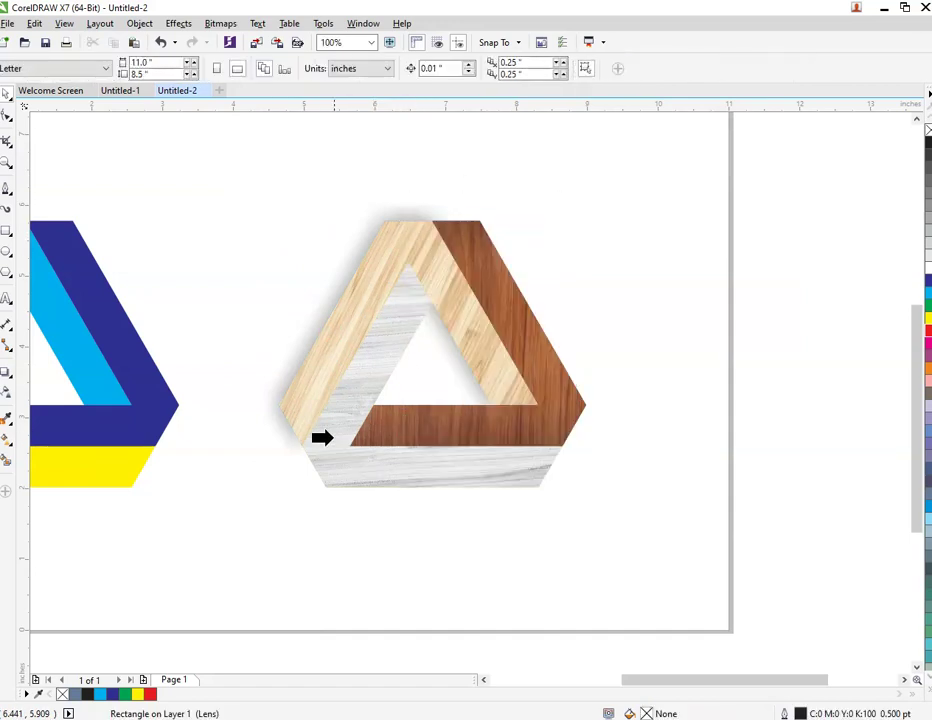
{"action": "left_click", "coordinate": [347, 483]}
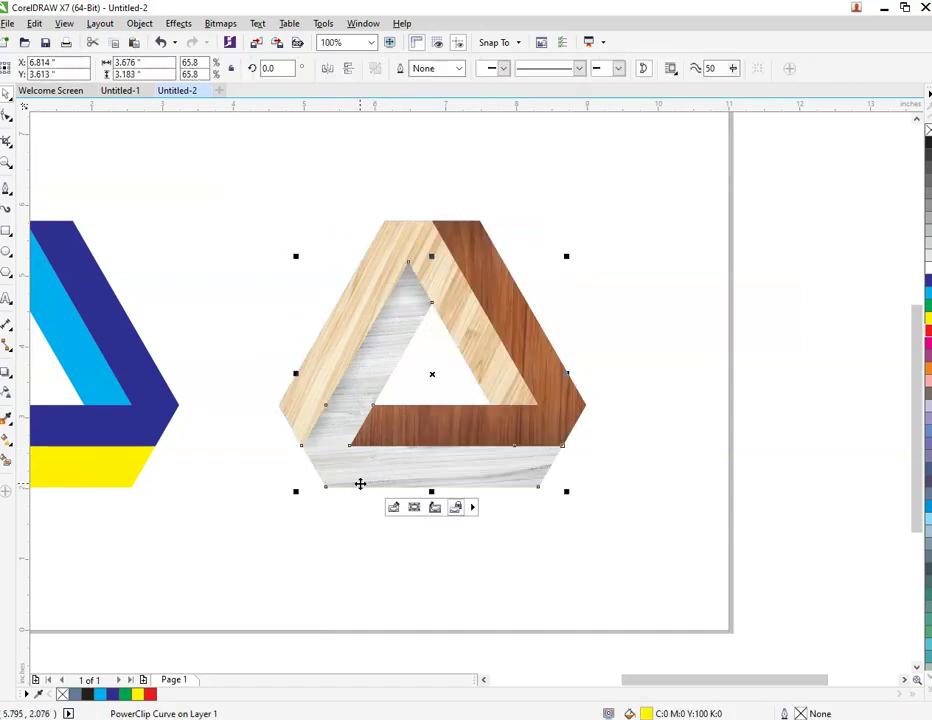
{"action": "left_click", "coordinate": [410, 545]}
Step: Apply a drop shadow to the grey wood face, cast straight up from its bottom edge at 90 degrees
{"action": "left_click", "coordinate": [455, 482]}
{"action": "left_click", "coordinate": [6, 376]}
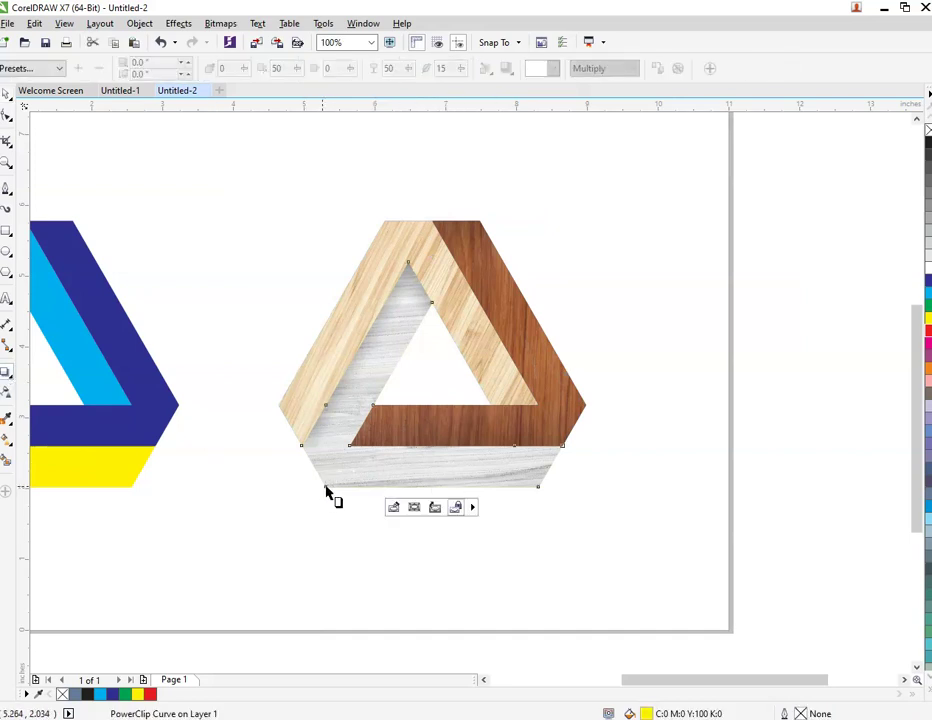
{"action": "left_click_drag", "start_coordinate": [333, 495], "coordinate": [432, 261]}
{"action": "key", "text": "space"}
{"action": "left_click", "coordinate": [438, 567]}
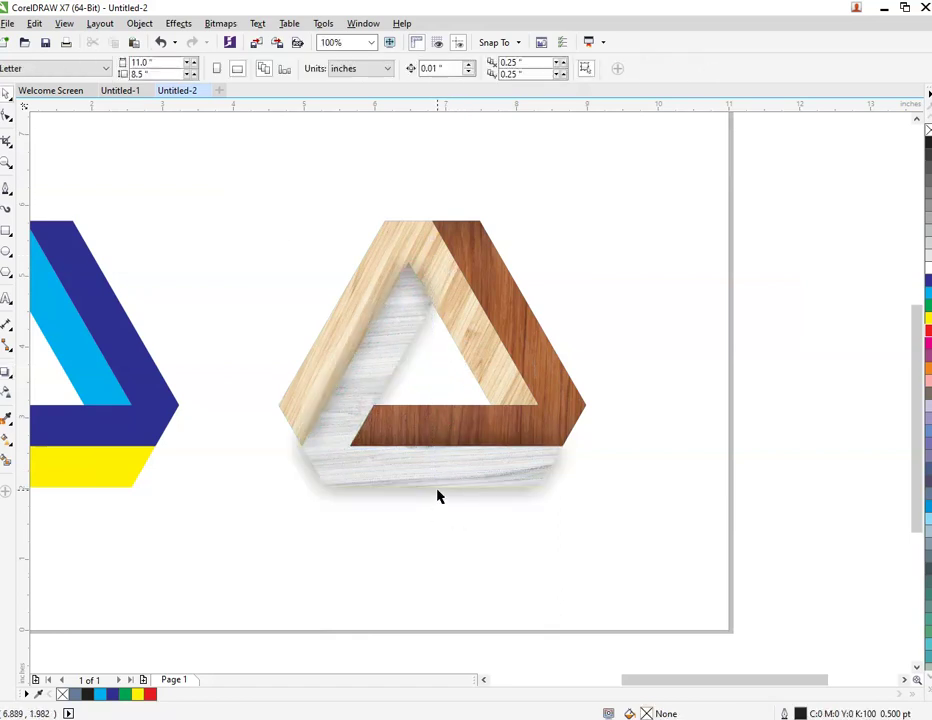
Step: Break the grey wood face's drop shadow group apart and PowerClip the shadow inside the dark wood face
{"action": "left_click", "coordinate": [435, 500]}
{"action": "right_click", "coordinate": [437, 498]}
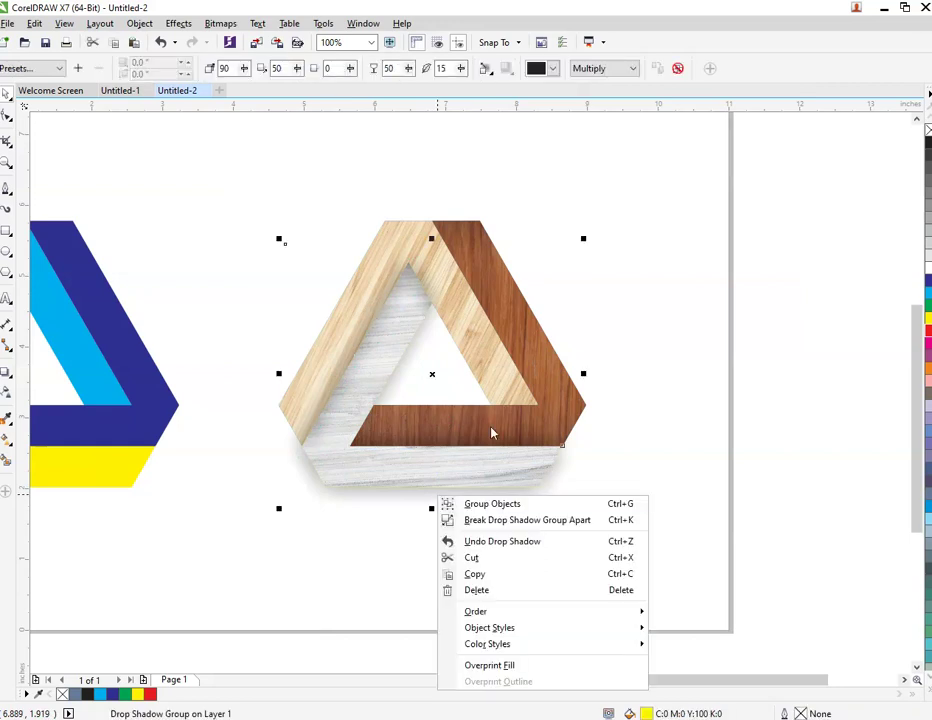
{"action": "left_click", "coordinate": [540, 520]}
{"action": "left_click", "coordinate": [447, 499]}
{"action": "left_click", "coordinate": [447, 495]}
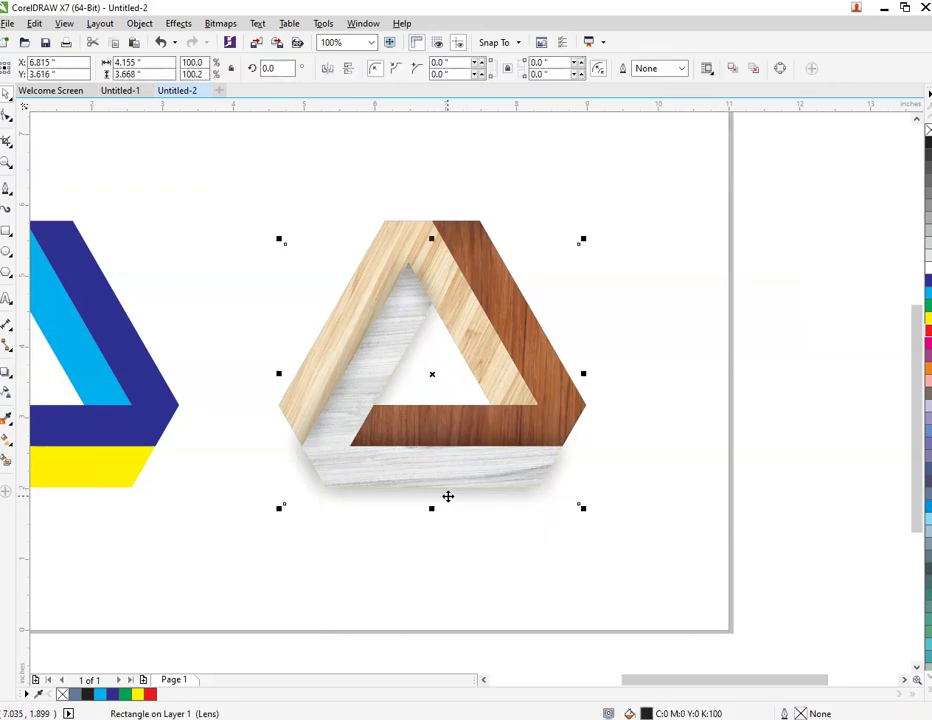
{"action": "right_click", "coordinate": [447, 495]}
{"action": "left_click", "coordinate": [508, 122]}
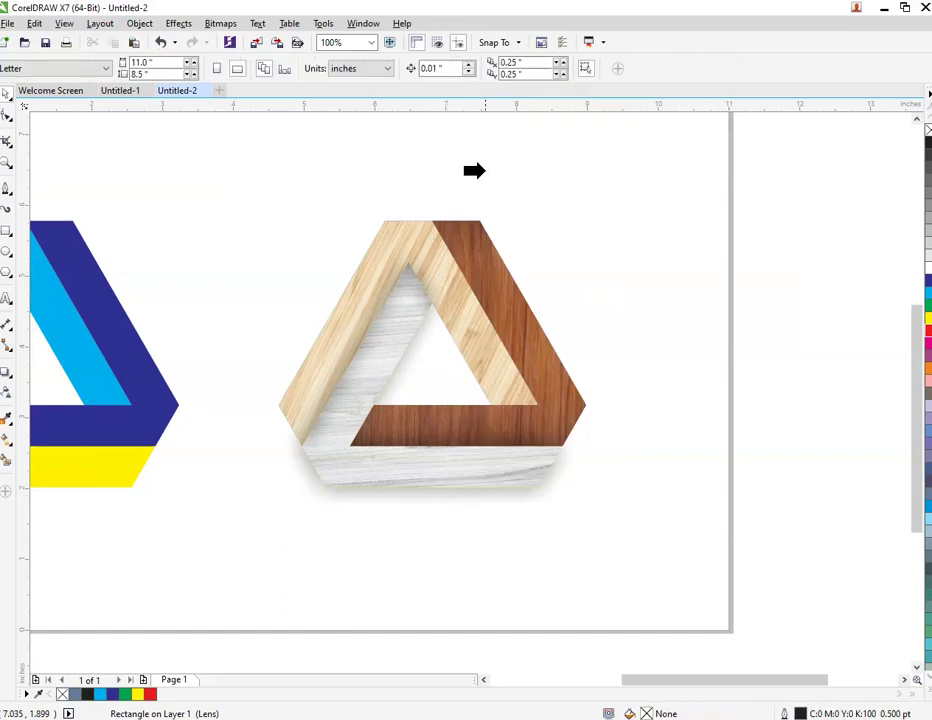
{"action": "left_click", "coordinate": [467, 228]}
{"action": "left_click", "coordinate": [574, 225]}
Step: Apply a drop shadow to the dark wood face, cast horizontally from its right edge at 180 degrees
{"action": "left_click", "coordinate": [504, 319]}
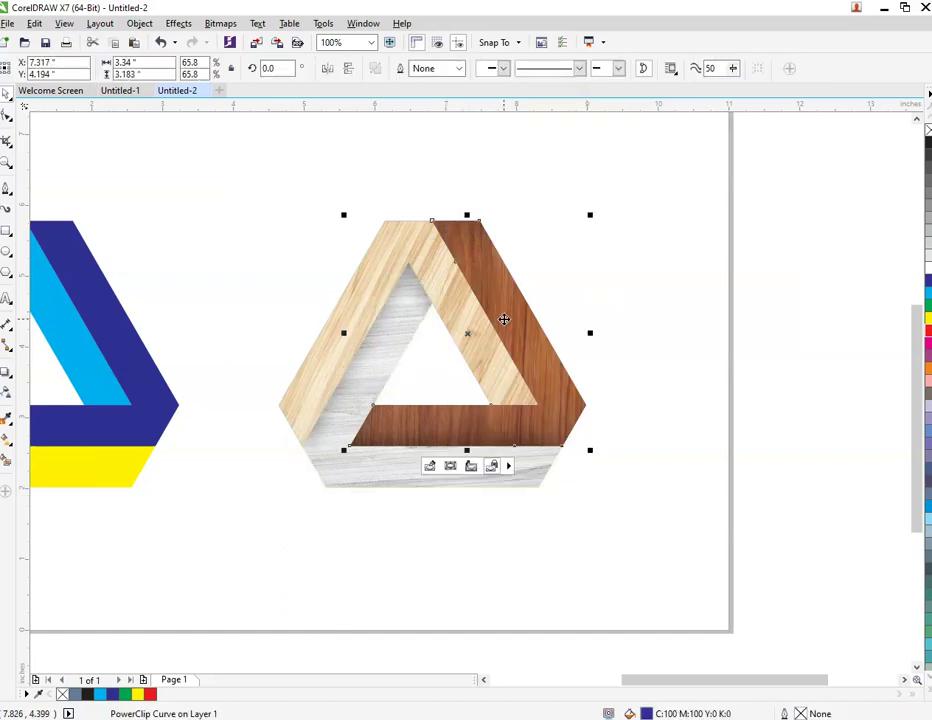
{"action": "left_click", "coordinate": [516, 327]}
{"action": "left_click", "coordinate": [8, 374]}
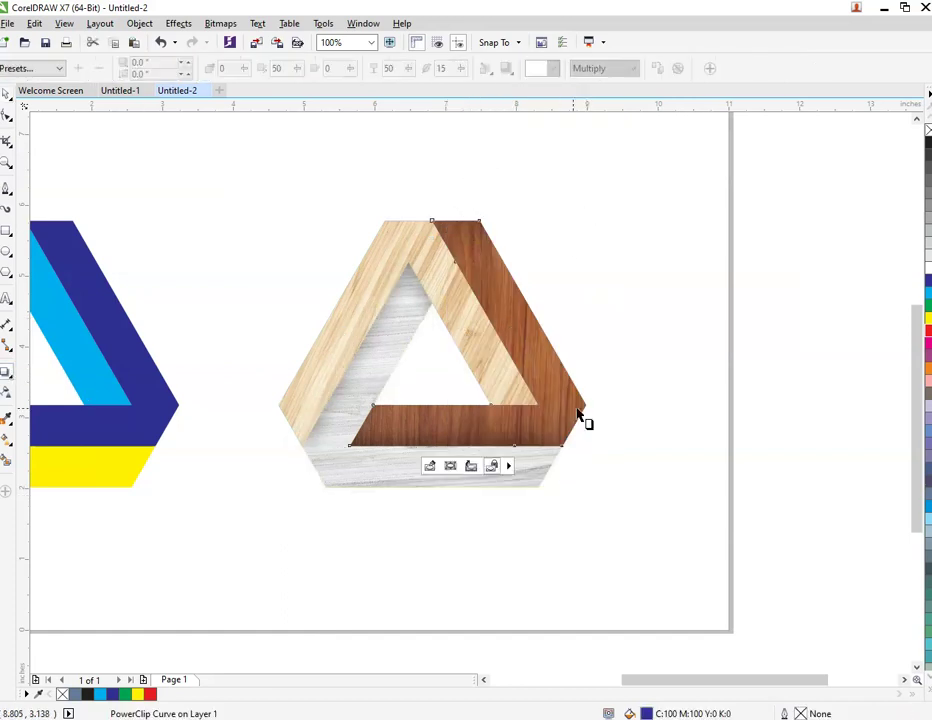
{"action": "left_click_drag", "start_coordinate": [577, 410], "coordinate": [350, 333]}
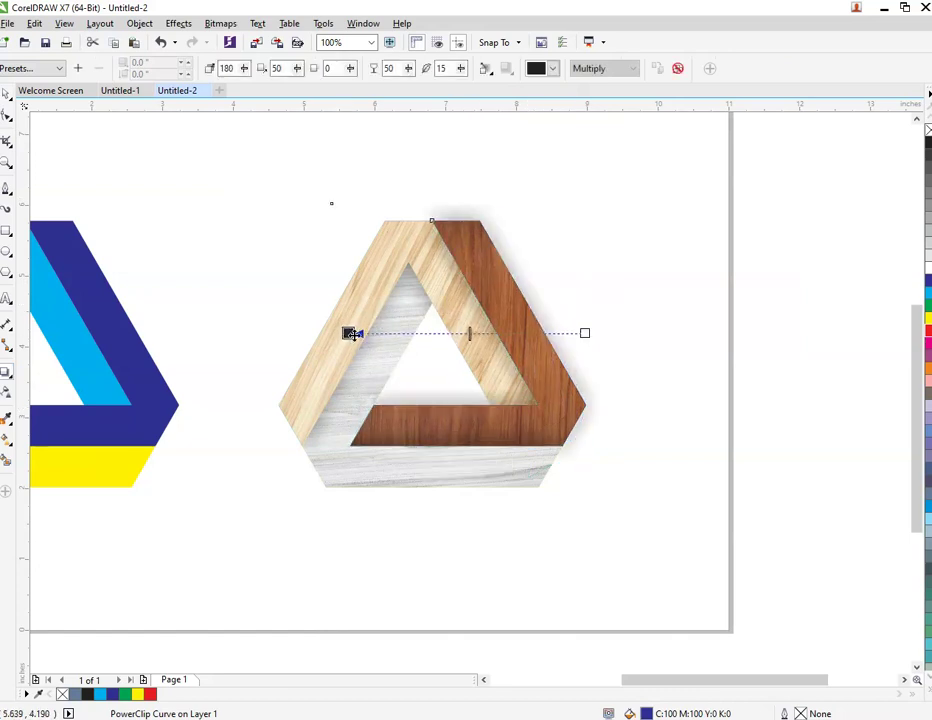
{"action": "key", "text": "space"}
{"action": "left_click", "coordinate": [647, 312]}
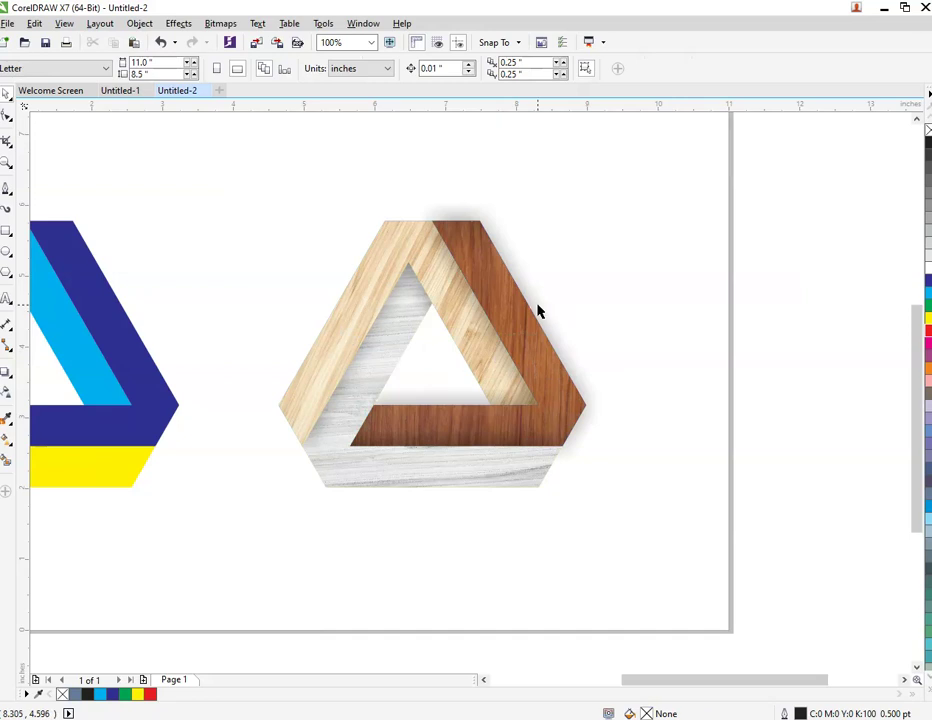
Step: Break the dark wood face's drop shadow group apart and PowerClip the shadow inside the light wood face
{"action": "right_click", "coordinate": [537, 312]}
{"action": "left_click", "coordinate": [576, 331]}
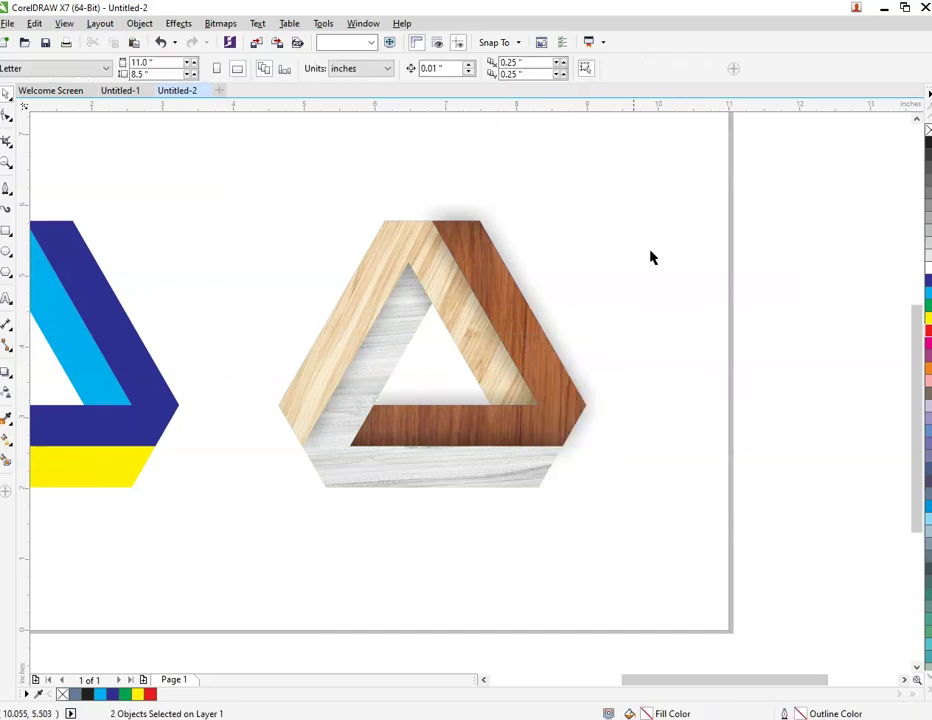
{"action": "left_click", "coordinate": [570, 302]}
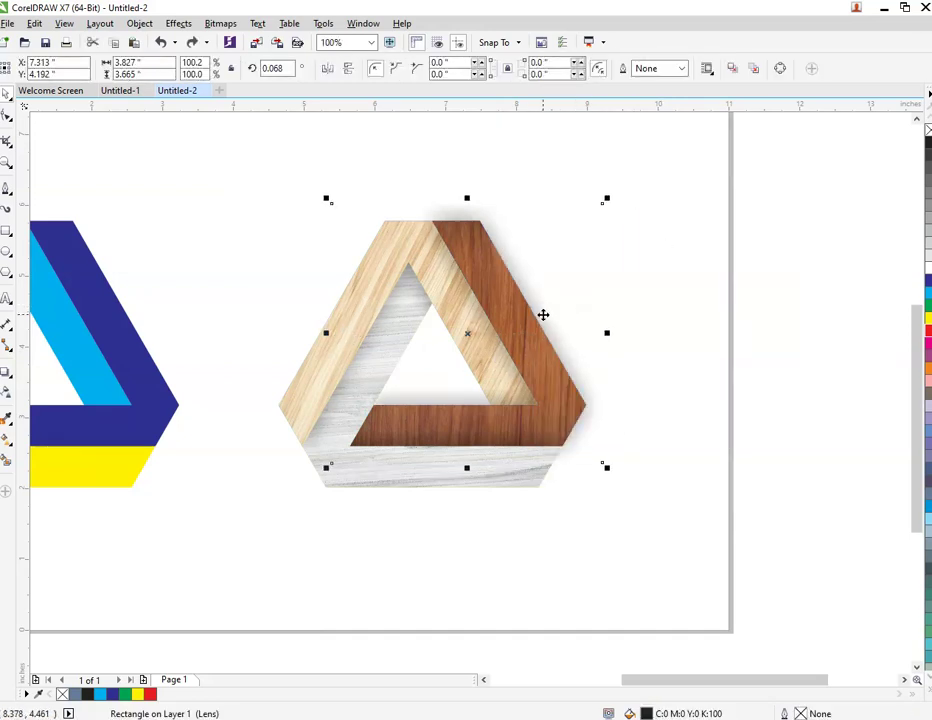
{"action": "right_click", "coordinate": [543, 315]}
{"action": "left_click", "coordinate": [600, 322]}
{"action": "left_click", "coordinate": [285, 402]}
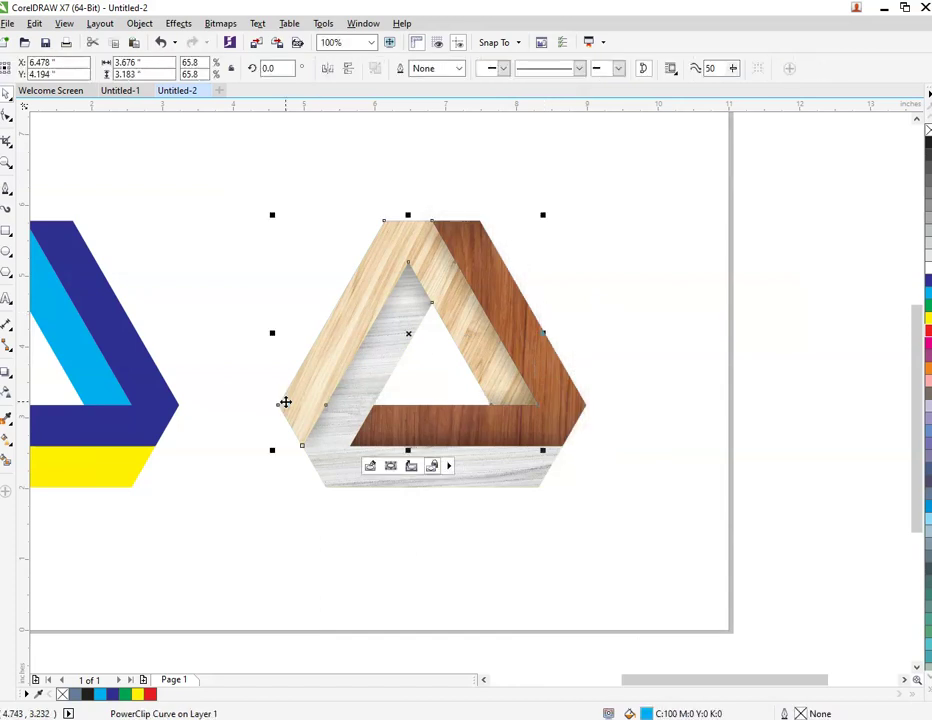
{"action": "left_click", "coordinate": [272, 153]}
Step: Group the three wood-textured faces of the right-hand triangle into one object
{"action": "left_click_drag", "start_coordinate": [249, 176], "coordinate": [671, 535]}
{"action": "right_click", "coordinate": [568, 452]}
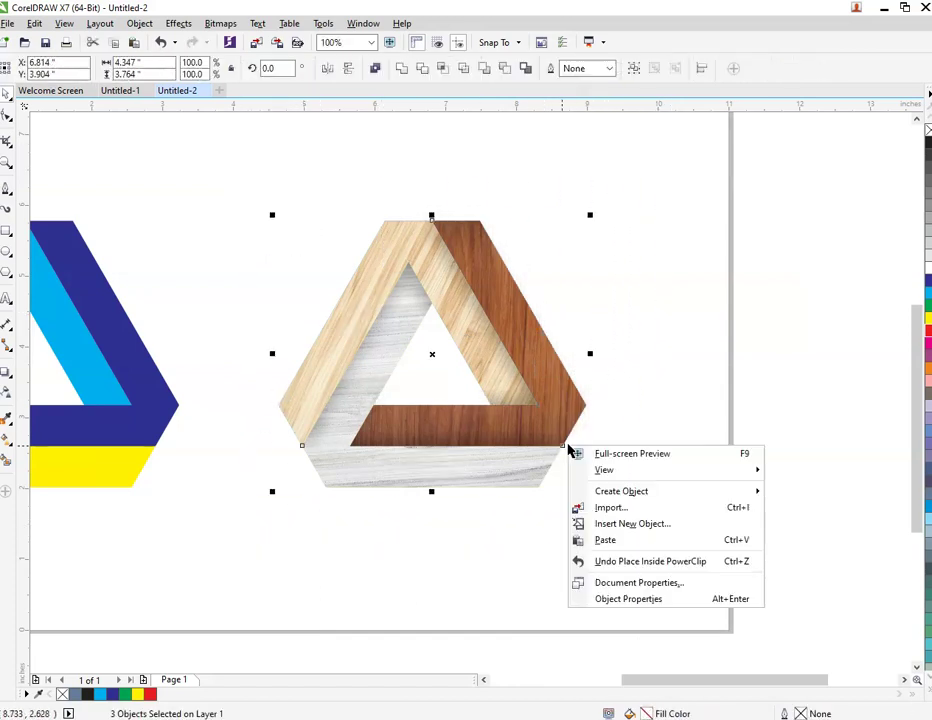
{"action": "left_click", "coordinate": [548, 398]}
{"action": "right_click", "coordinate": [548, 398]}
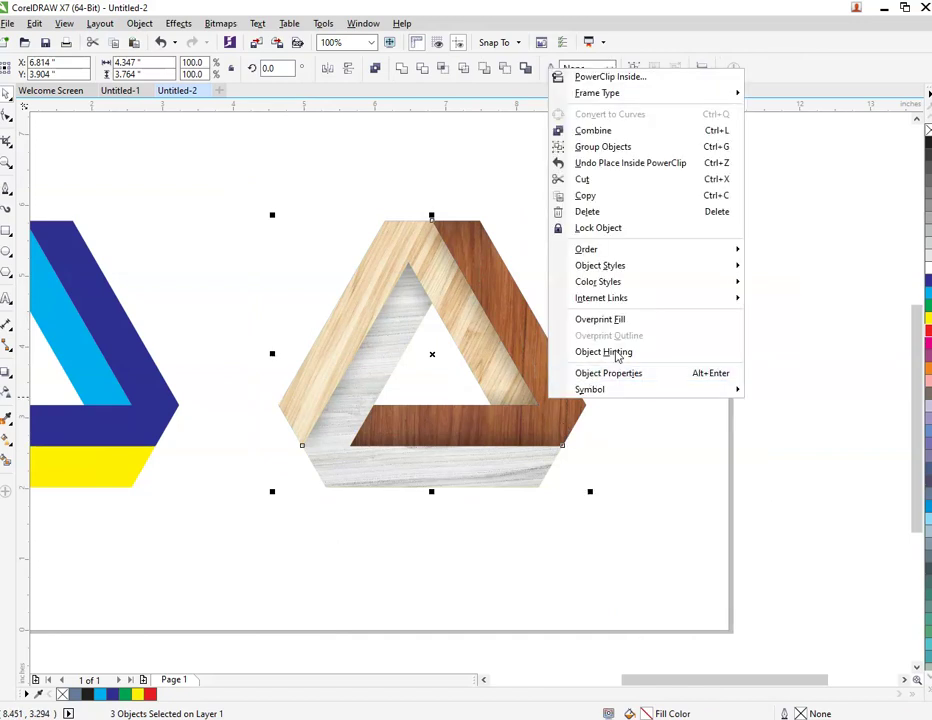
{"action": "left_click", "coordinate": [684, 151]}
{"action": "scroll", "coordinate": [804, 301], "scroll_direction": "down", "scroll_amount": 1}
{"action": "left_click", "coordinate": [774, 312]}
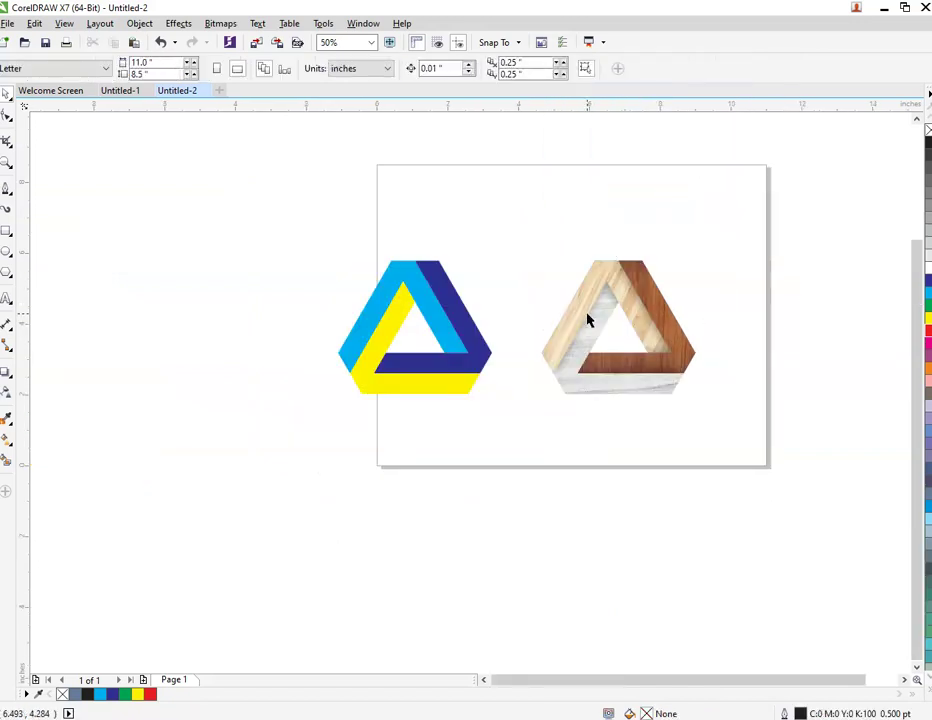
Step: Apply a linear fountain fill to the dark blue face, running from its lower-right corner to the triangle's upper-left edge
{"action": "scroll", "coordinate": [384, 330], "scroll_direction": "up", "scroll_amount": 1}
{"action": "left_click", "coordinate": [513, 258]}
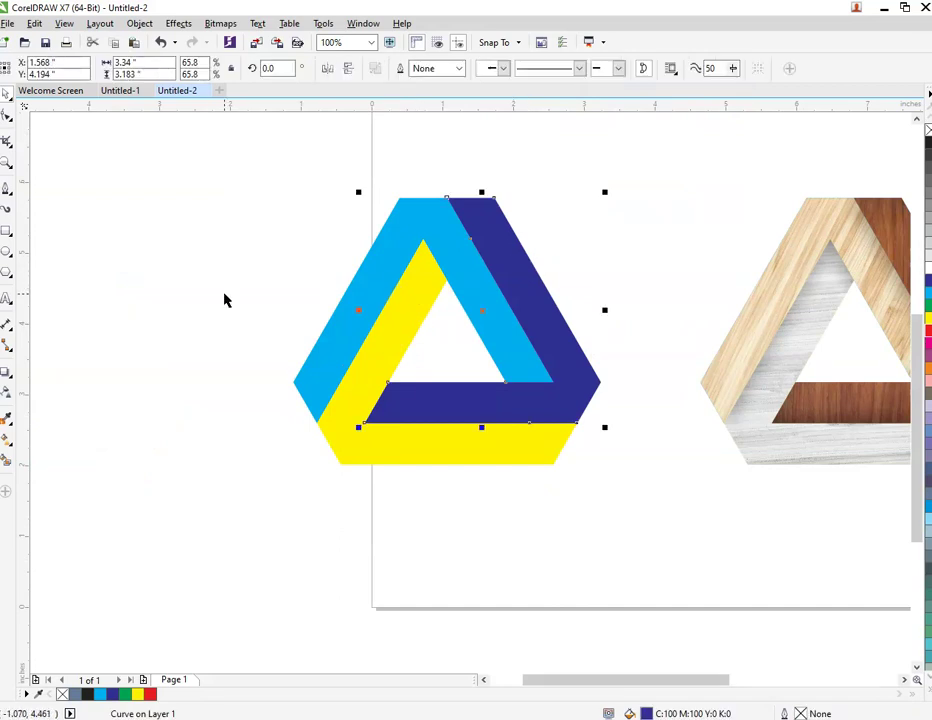
{"action": "left_click", "coordinate": [7, 437]}
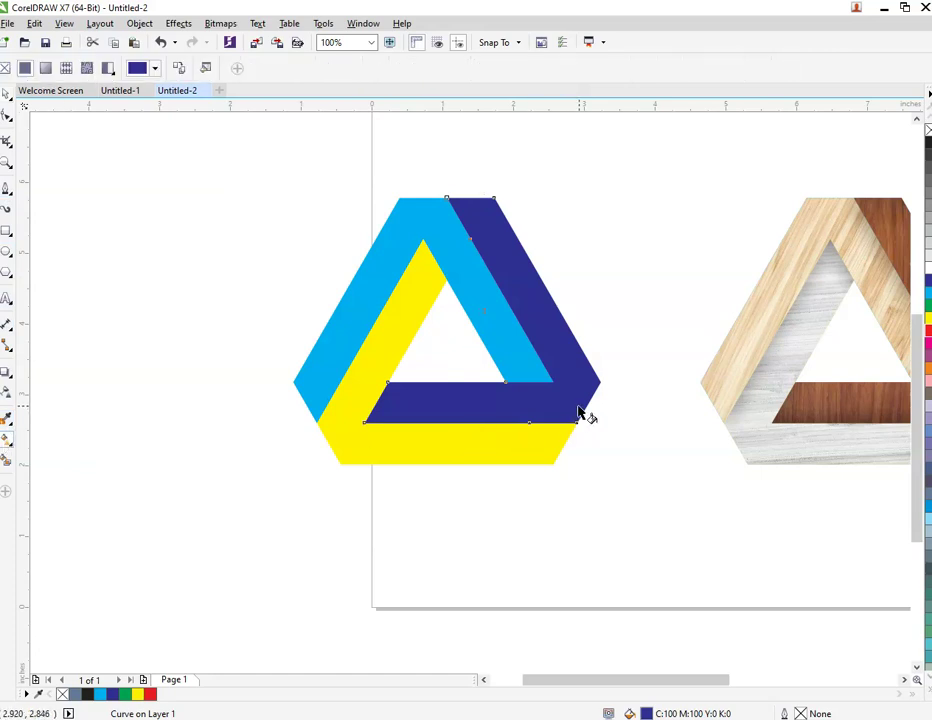
{"action": "left_click_drag", "start_coordinate": [582, 412], "coordinate": [381, 238]}
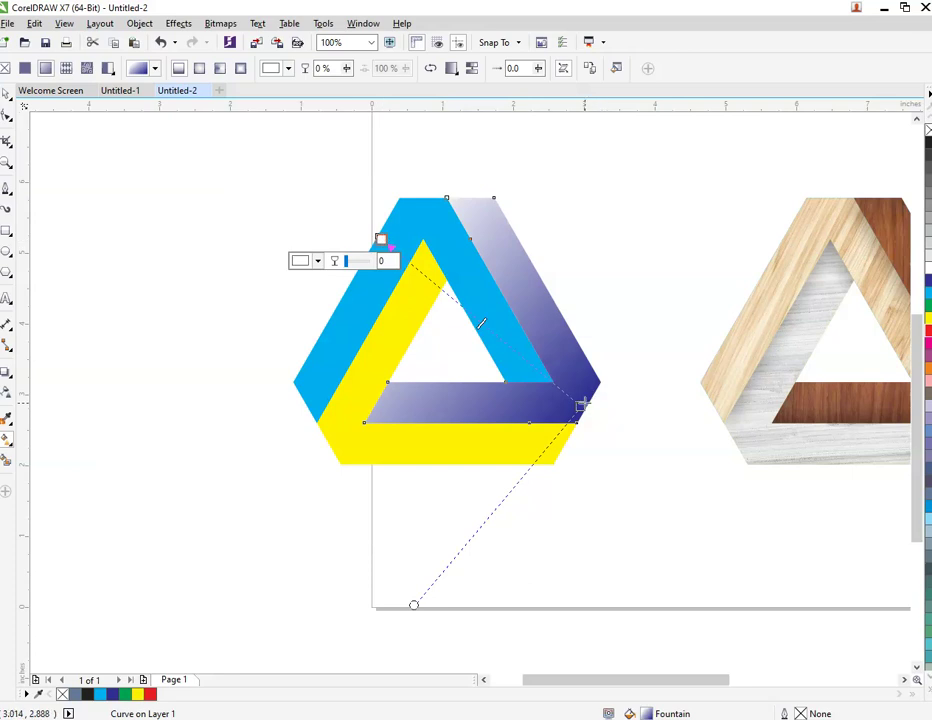
Step: Show the RGB colour palette, dock it above the document palette and expand it to two rows
{"action": "left_click", "coordinate": [363, 23]}
{"action": "mouse_move", "coordinate": [393, 240]}
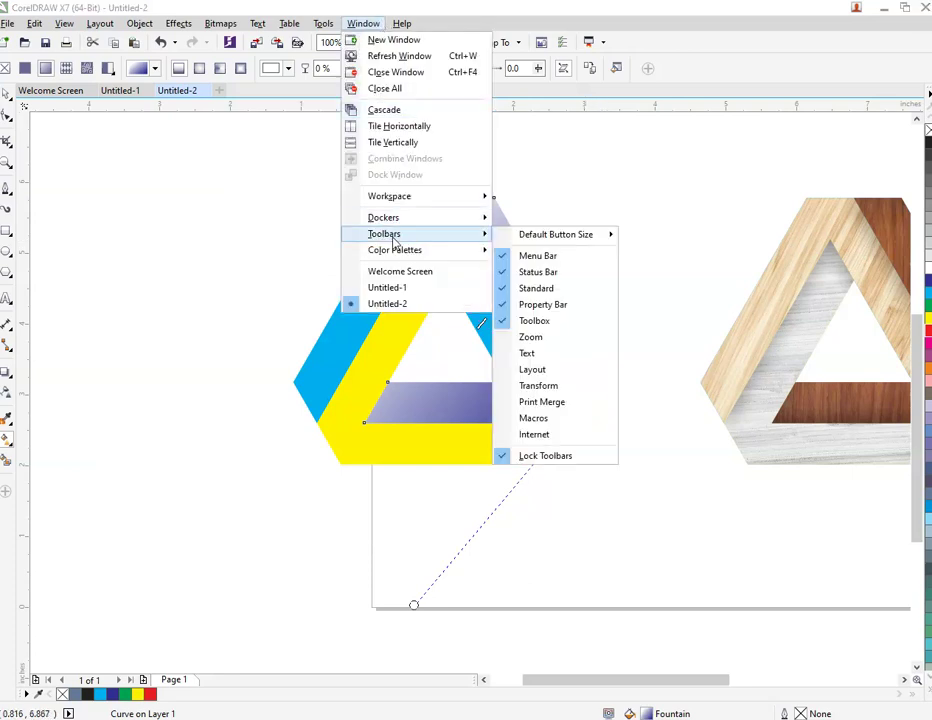
{"action": "mouse_move", "coordinate": [422, 258]}
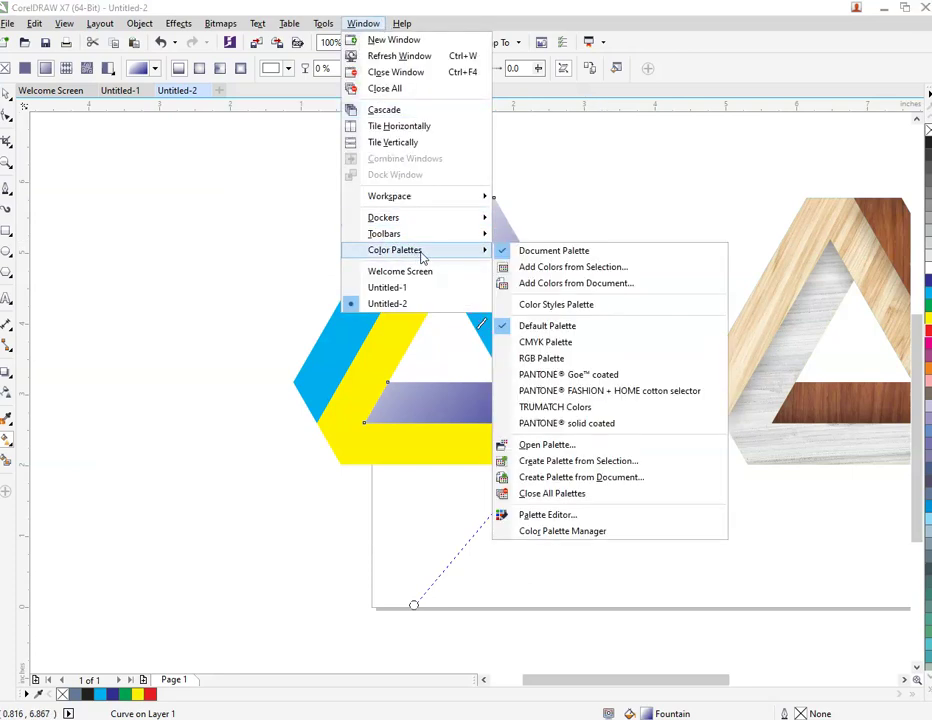
{"action": "left_click", "coordinate": [597, 358]}
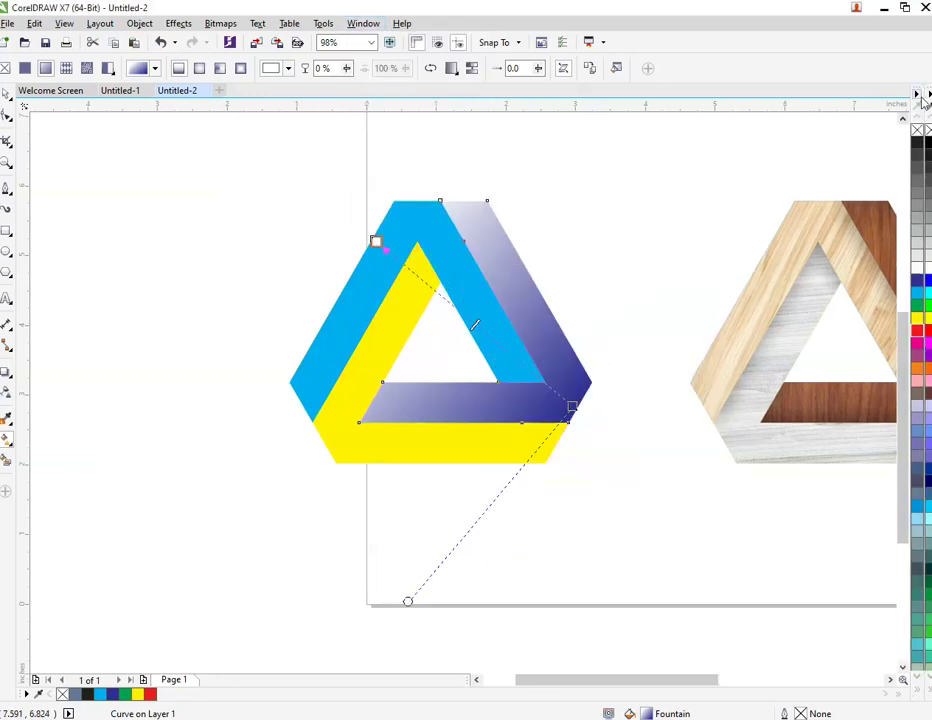
{"action": "left_click_drag", "start_coordinate": [474, 325], "coordinate": [40, 697]}
{"action": "left_click", "coordinate": [27, 681]}
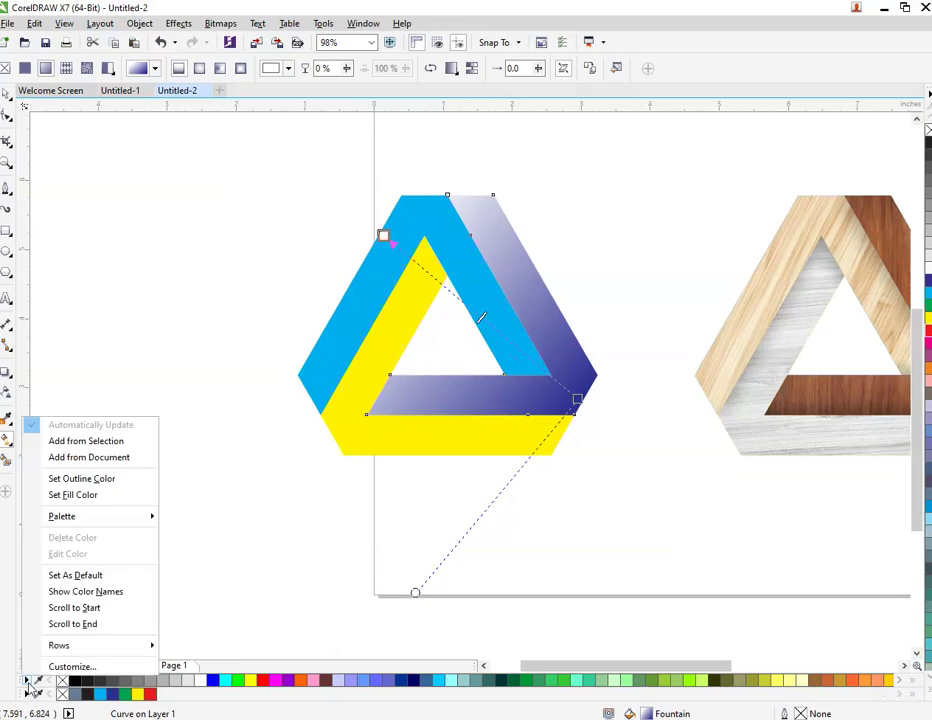
{"action": "mouse_move", "coordinate": [90, 646]}
{"action": "left_click", "coordinate": [188, 679]}
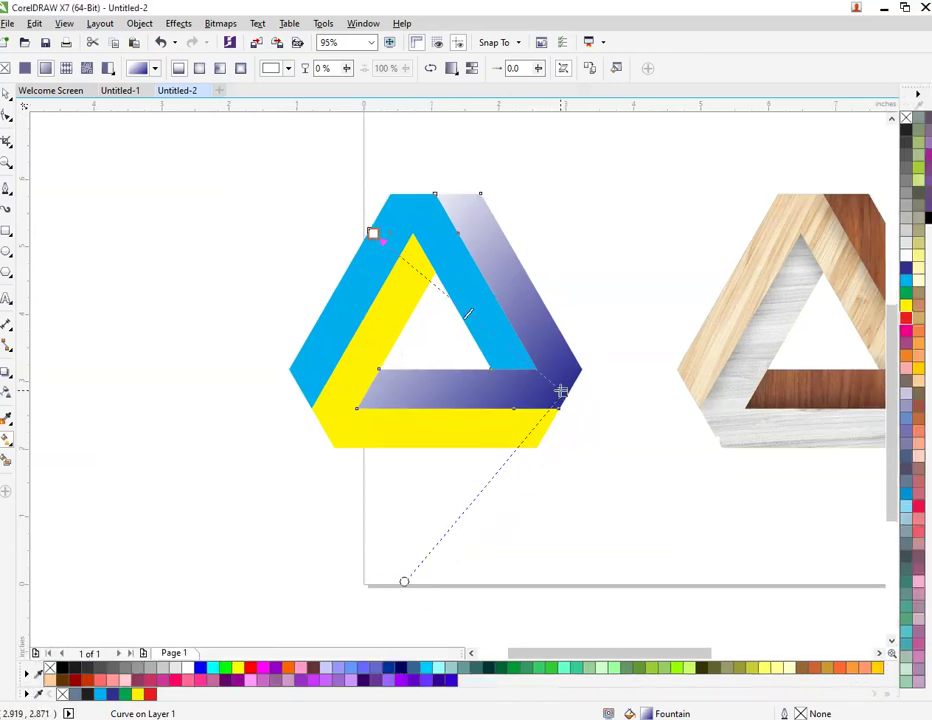
Step: Colour the blue face's gradient navy at the lower-right corner and teal green at the other end, and shorten it toward the triangle's centre
{"action": "left_click", "coordinate": [561, 391]}
{"action": "left_click", "coordinate": [200, 668]}
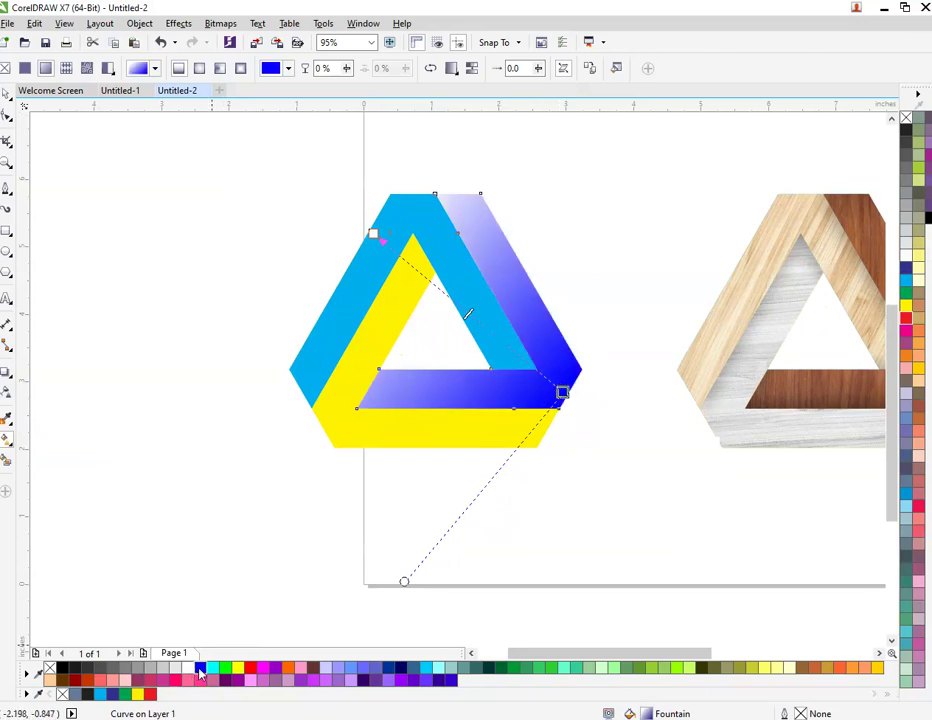
{"action": "left_click", "coordinate": [401, 669]}
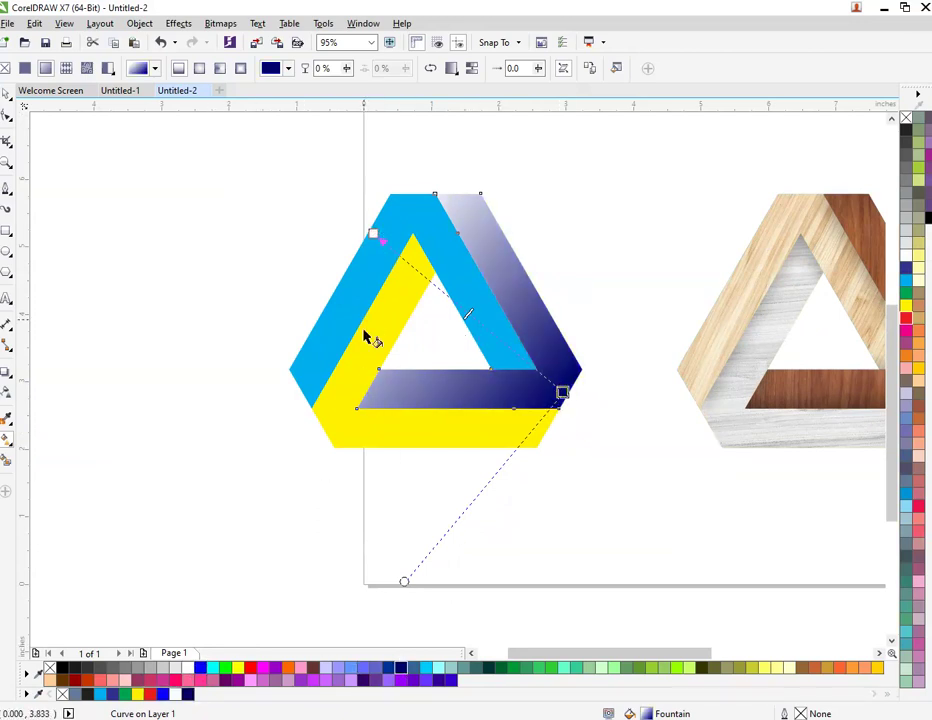
{"action": "left_click", "coordinate": [372, 232]}
{"action": "left_click", "coordinate": [575, 669]}
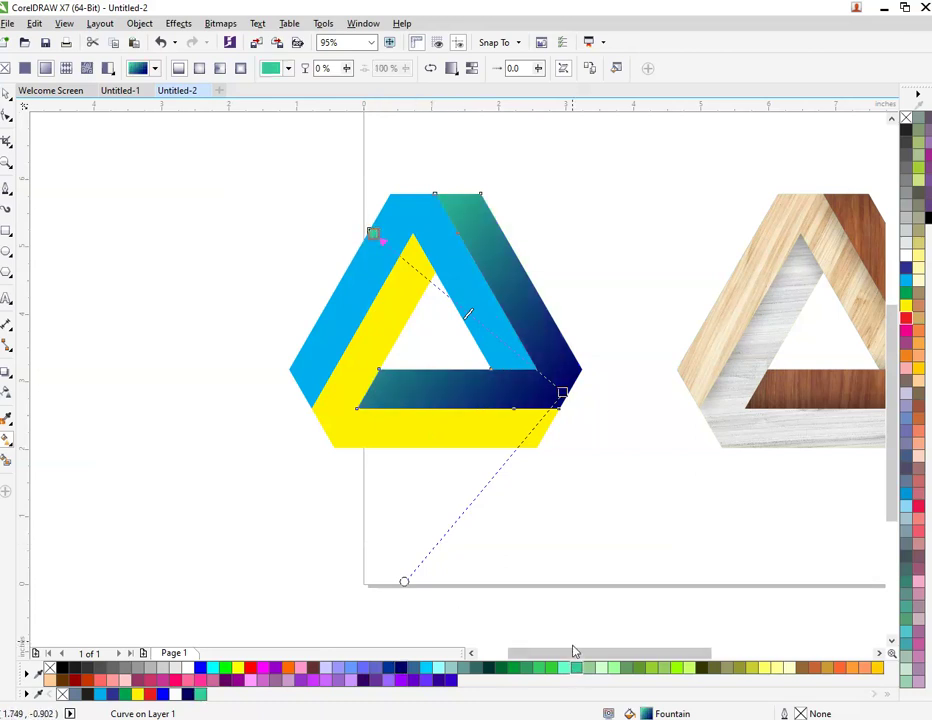
{"action": "left_click", "coordinate": [578, 300]}
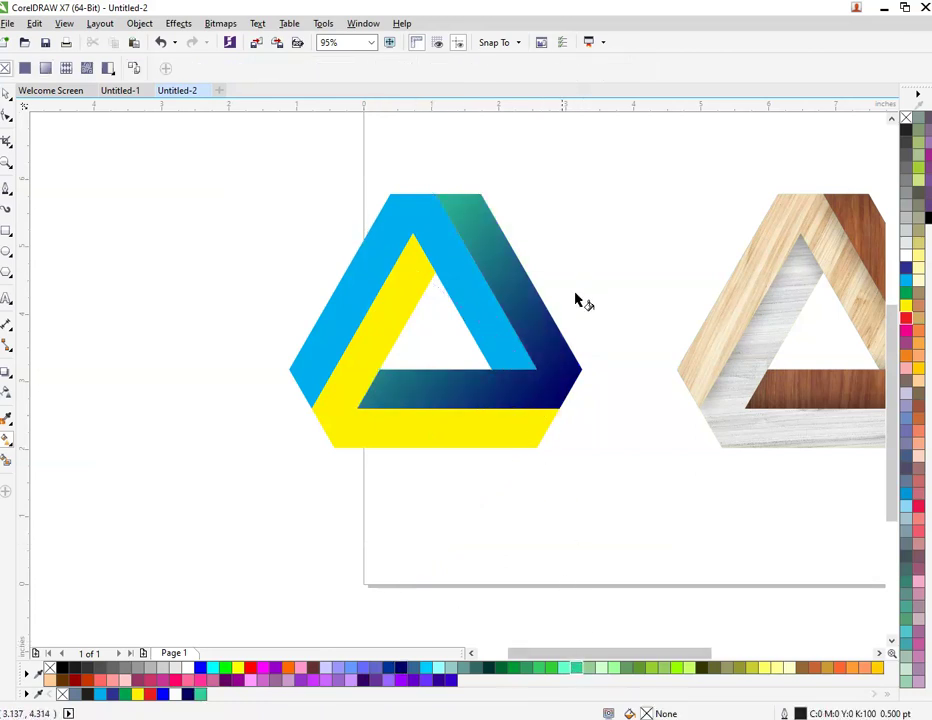
{"action": "left_click", "coordinate": [540, 384]}
{"action": "left_click_drag", "start_coordinate": [371, 233], "coordinate": [431, 262]}
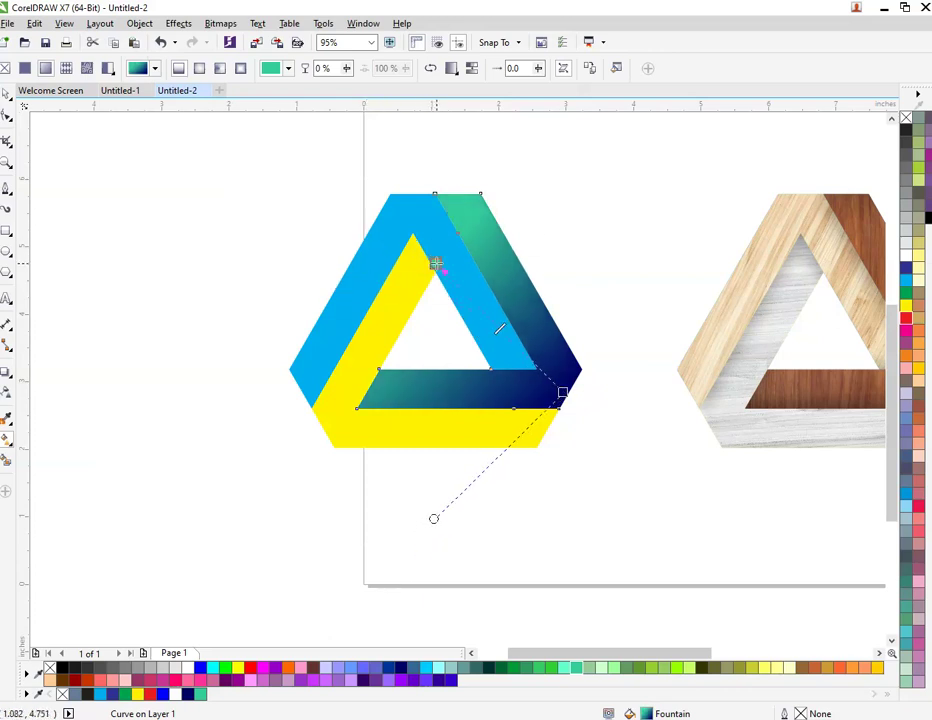
Step: Apply a near-vertical linear fountain fill to the cyan face, running from its top edge down to its lower tip
{"action": "left_click", "coordinate": [354, 300]}
{"action": "left_click_drag", "start_coordinate": [405, 212], "coordinate": [400, 428]}
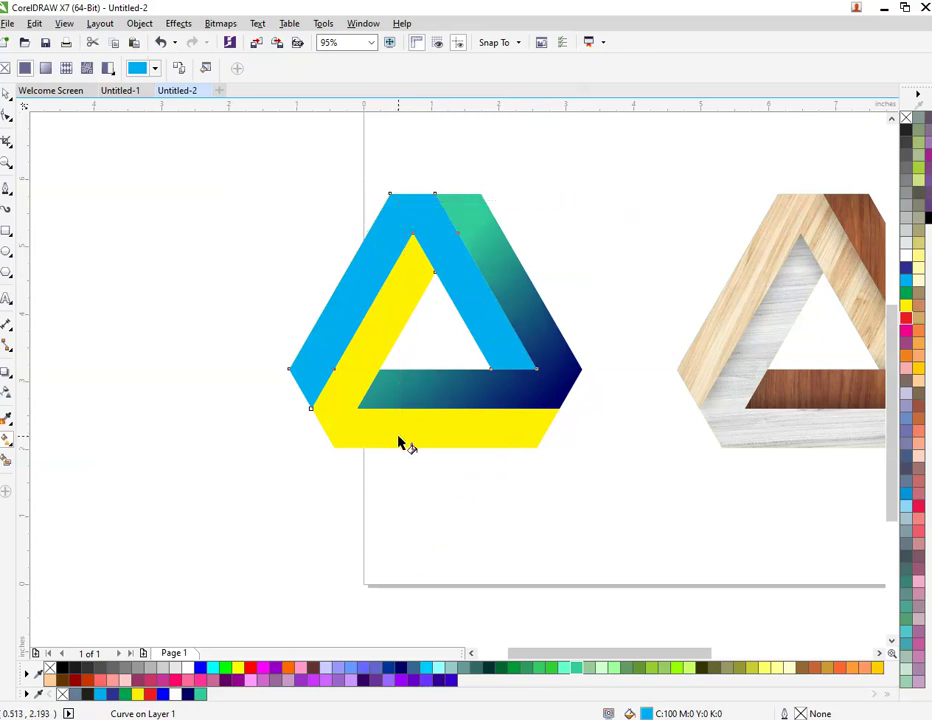
{"action": "left_click", "coordinate": [405, 203]}
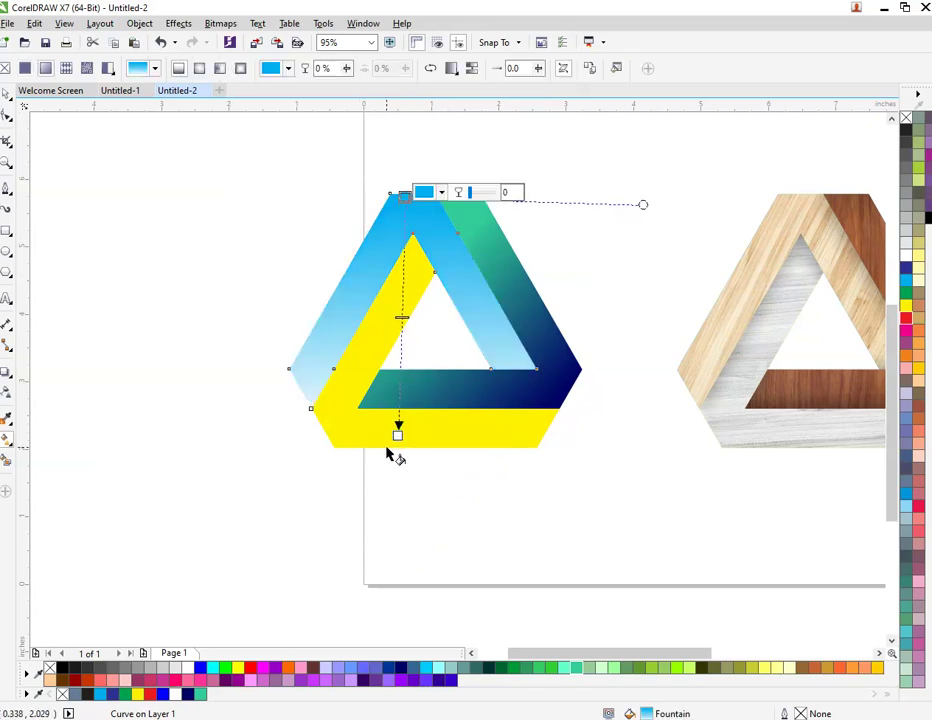
{"action": "left_click_drag", "start_coordinate": [397, 431], "coordinate": [398, 405]}
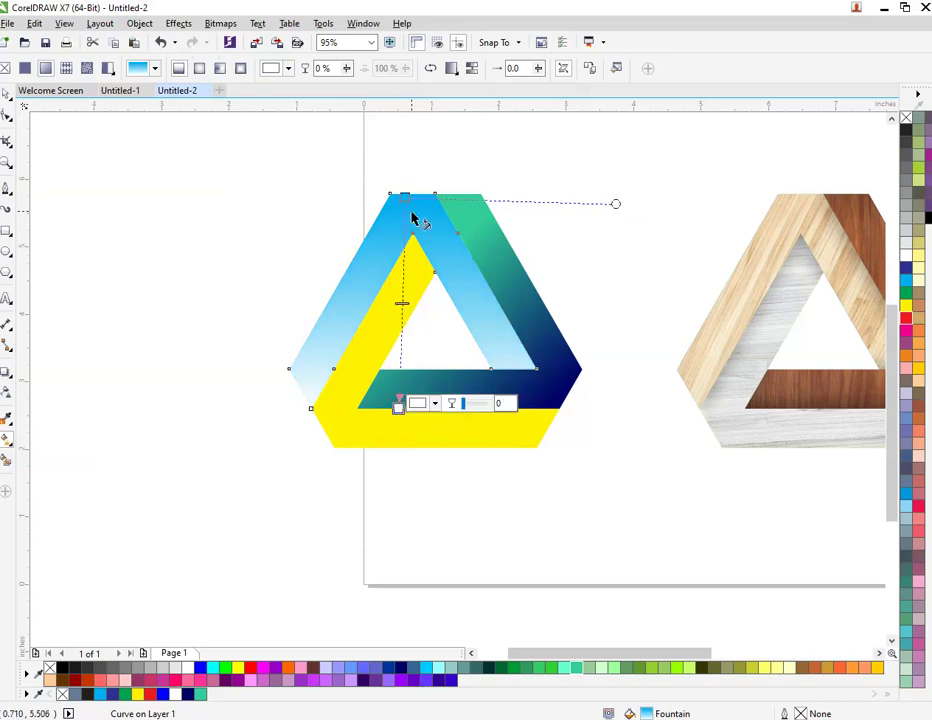
Step: Colour the cyan face's gradient very dark green at the top end and bright green at the bottom end
{"action": "left_click", "coordinate": [403, 198]}
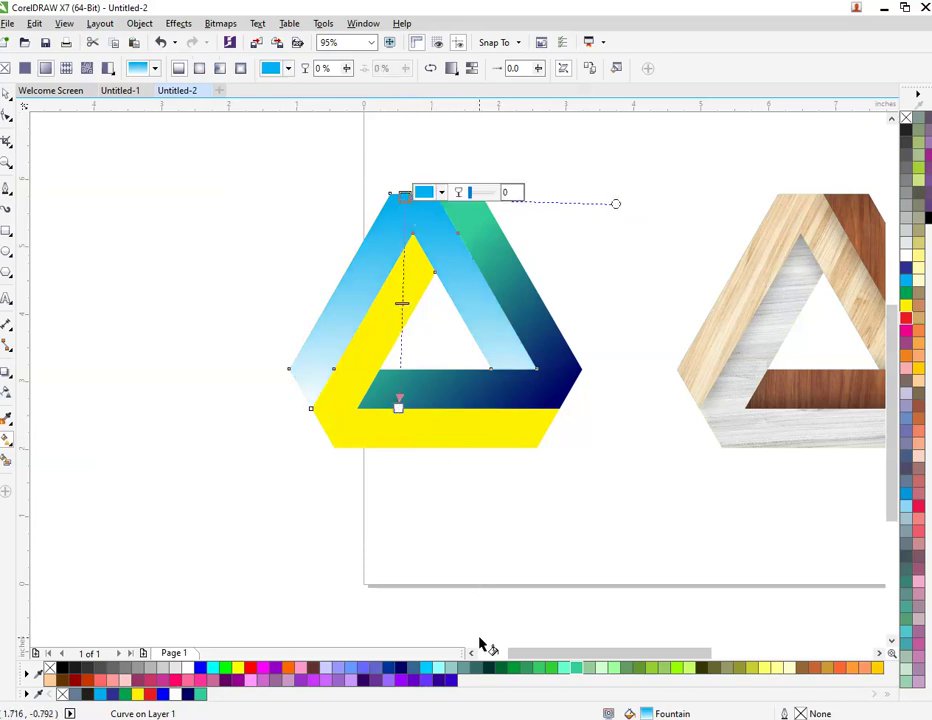
{"action": "left_click", "coordinate": [490, 669]}
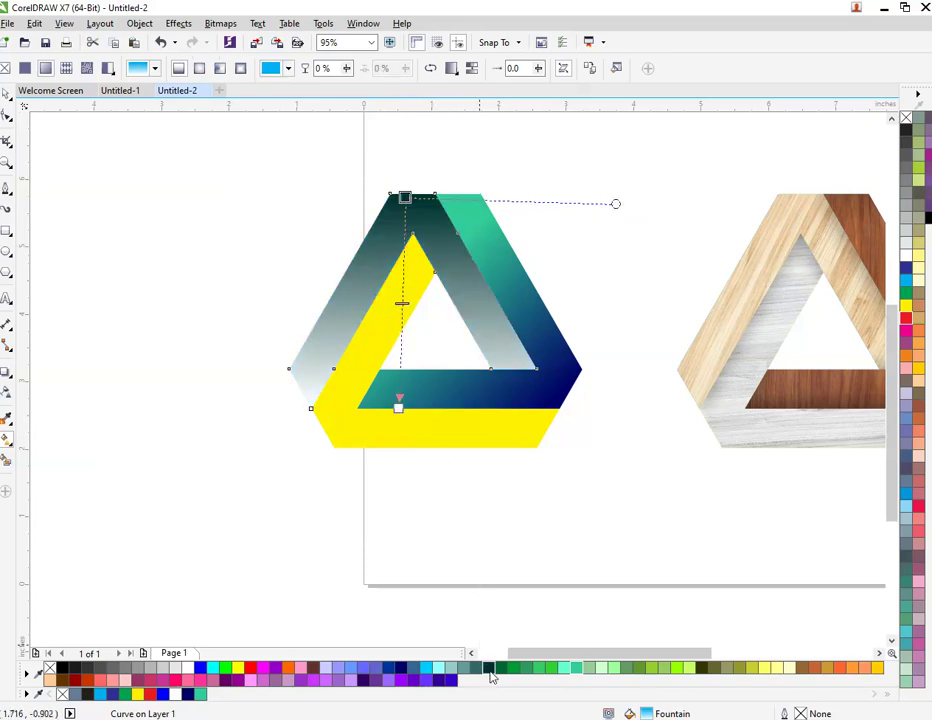
{"action": "left_click", "coordinate": [398, 405]}
{"action": "left_click", "coordinate": [549, 668]}
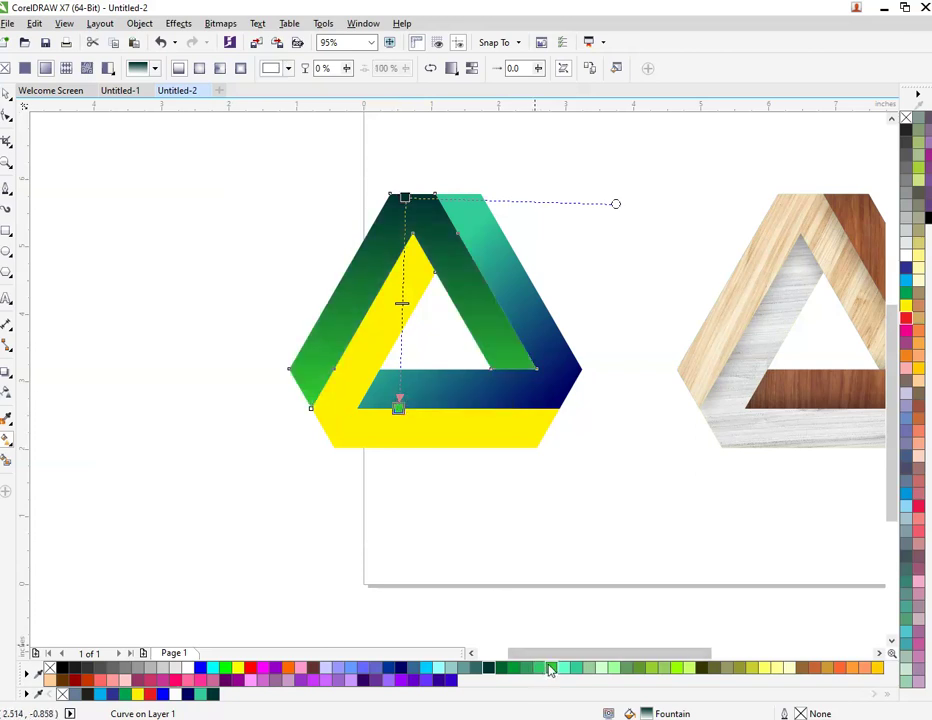
Step: Fill the yellow face with a diagonal gradient from dark red at its lower-left corner to bright red toward its arm ends
{"action": "left_click", "coordinate": [318, 441]}
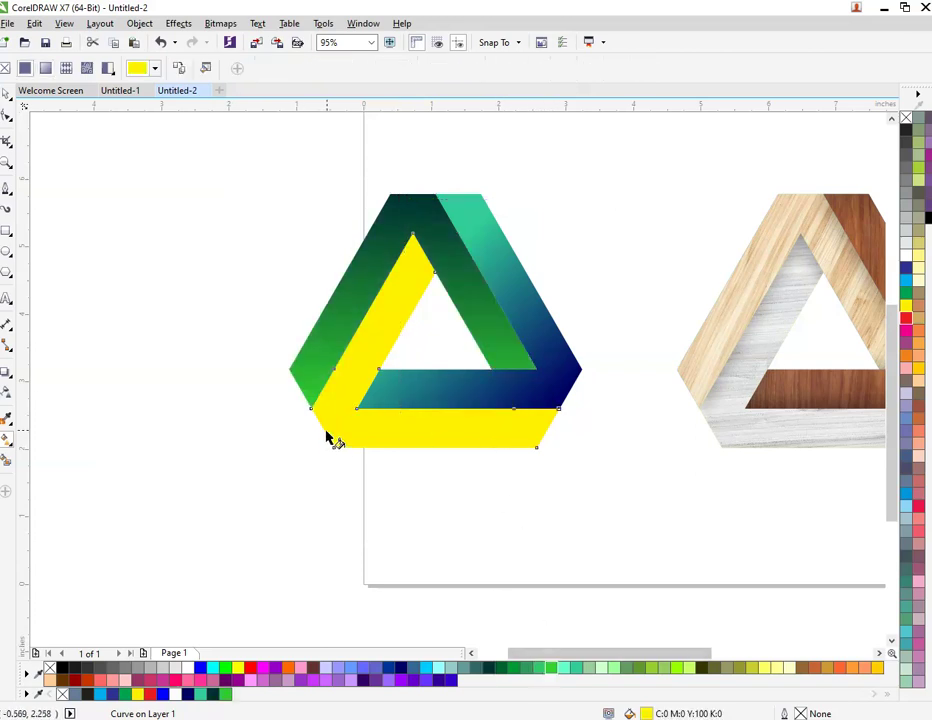
{"action": "left_click_drag", "start_coordinate": [322, 428], "coordinate": [484, 290]}
{"action": "left_click", "coordinate": [322, 428]}
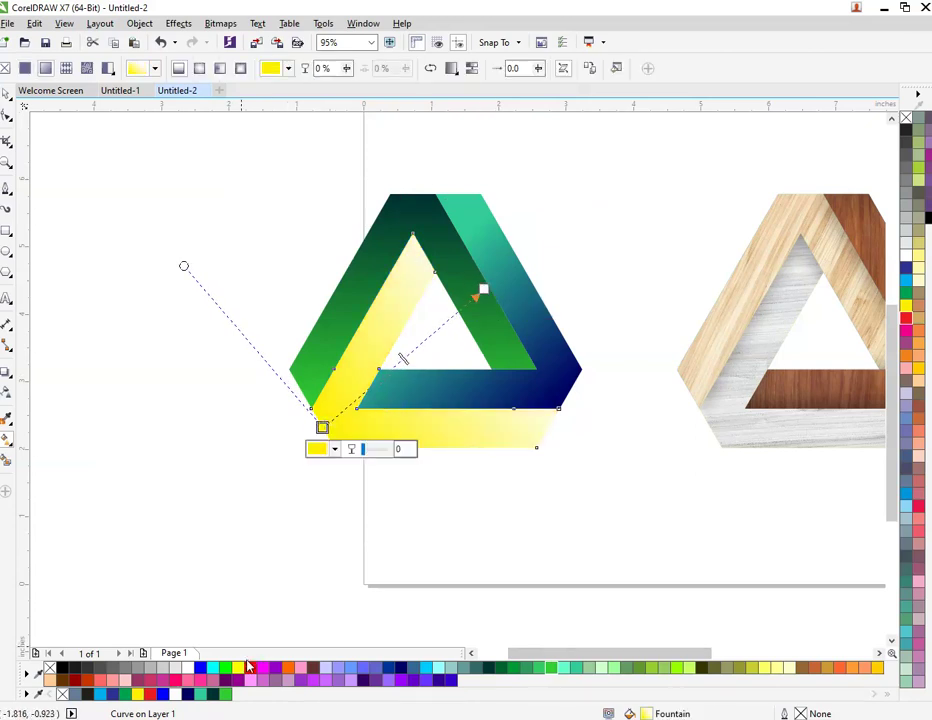
{"action": "left_click", "coordinate": [172, 692]}
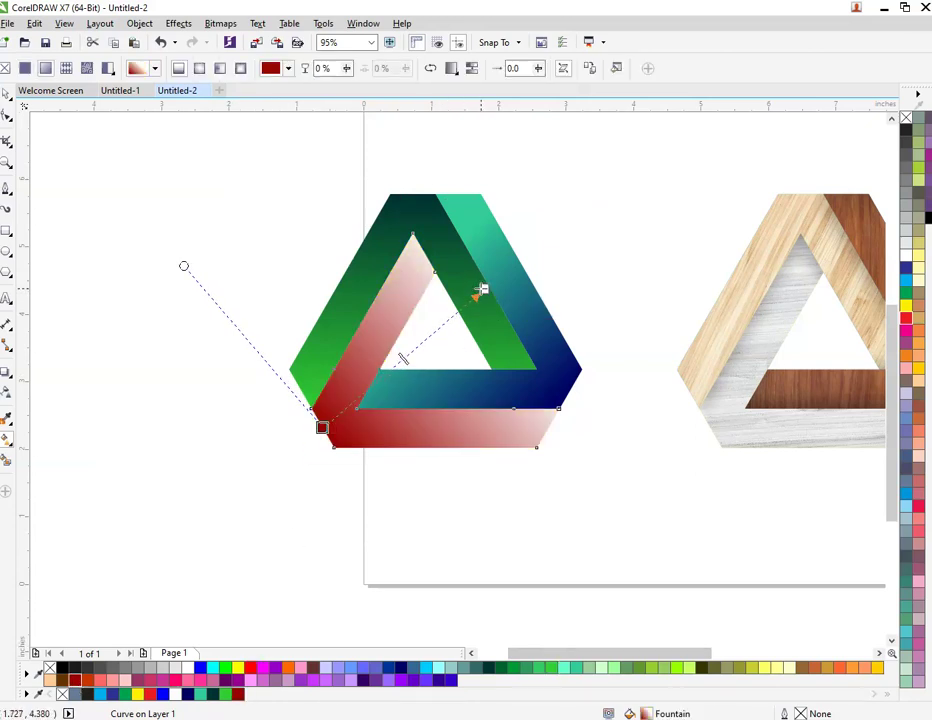
{"action": "left_click", "coordinate": [483, 290]}
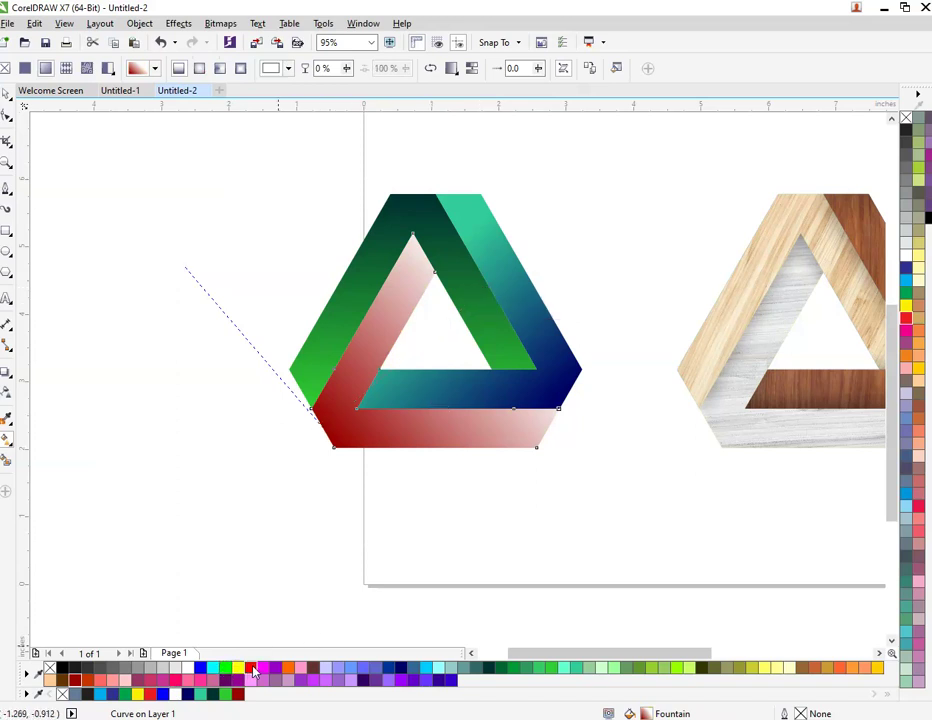
{"action": "left_click", "coordinate": [250, 667]}
{"action": "left_click", "coordinate": [508, 470]}
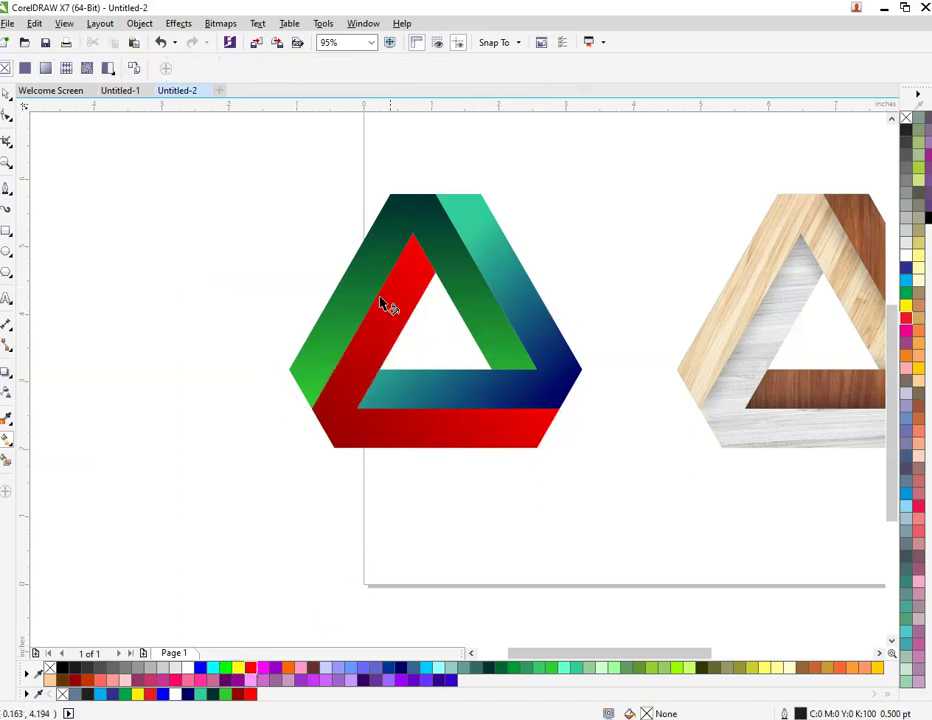
Step: Reverse and shorten the red face's gradient so its corner is bright red and its arm ends fade to dark red
{"action": "scroll", "coordinate": [440, 250], "scroll_direction": "up", "scroll_amount": 2}
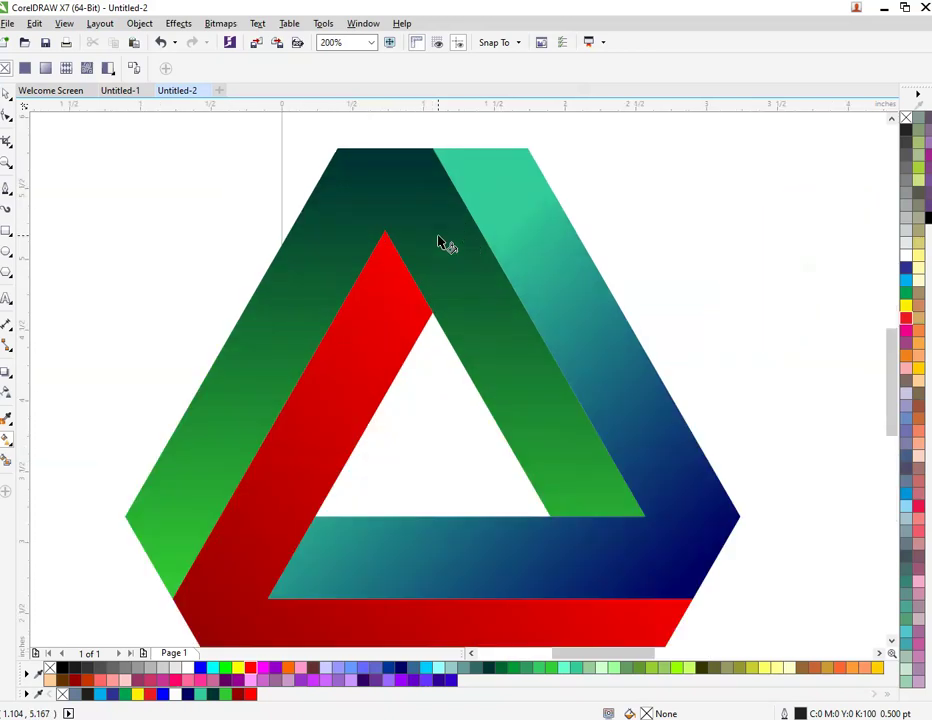
{"action": "scroll", "coordinate": [447, 245], "scroll_direction": "down", "scroll_amount": 2}
{"action": "scroll", "coordinate": [447, 245], "scroll_direction": "up", "scroll_amount": 2}
{"action": "left_click", "coordinate": [396, 290]}
{"action": "scroll", "coordinate": [399, 291], "scroll_direction": "down", "scroll_amount": 2}
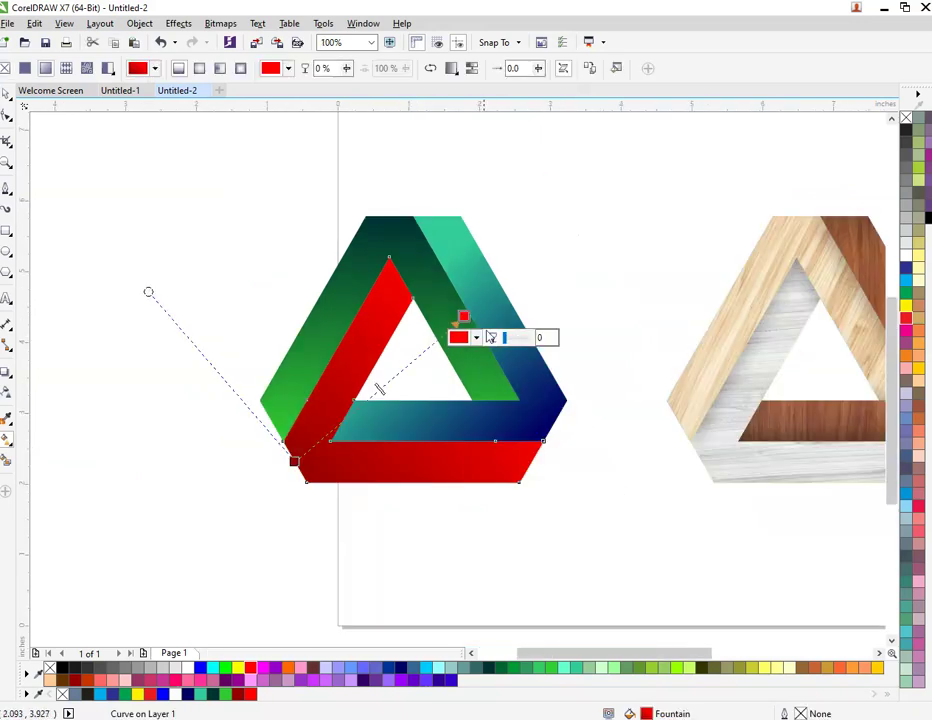
{"action": "left_click_drag", "start_coordinate": [463, 316], "coordinate": [415, 337]}
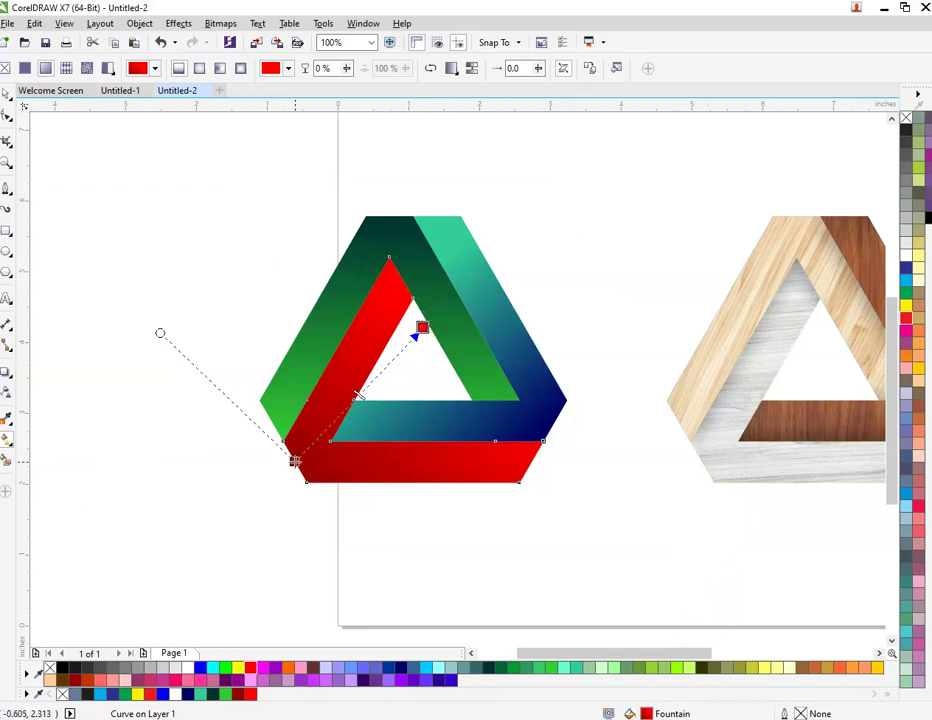
{"action": "mouse_move", "coordinate": [295, 461]}
{"action": "left_mouse_down"}
{"action": "mouse_move", "coordinate": [413, 297]}
{"action": "mouse_move", "coordinate": [375, 387]}
{"action": "mouse_move", "coordinate": [306, 476]}
{"action": "mouse_move", "coordinate": [300, 467]}
{"action": "left_mouse_up"}
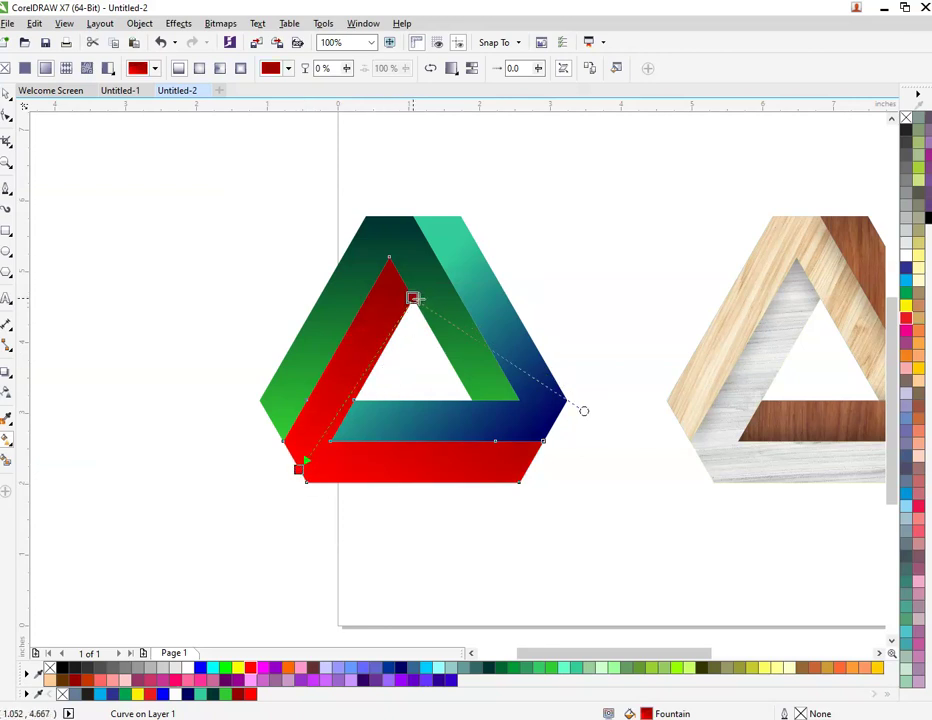
{"action": "left_click_drag", "start_coordinate": [413, 297], "coordinate": [439, 318]}
{"action": "left_click_drag", "start_coordinate": [302, 466], "coordinate": [366, 380]}
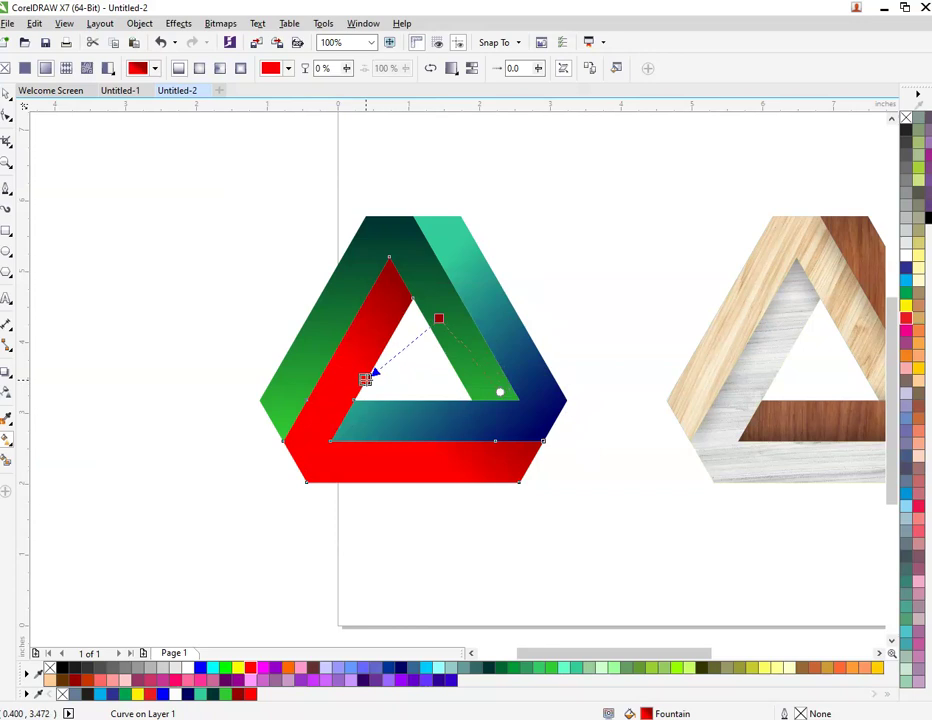
Step: Reverse the green face's gradient, placing bright green at the top edge and dark green near the base of the inner triangle
{"action": "left_click", "coordinate": [406, 233]}
{"action": "left_click_drag", "start_coordinate": [381, 222], "coordinate": [403, 441]}
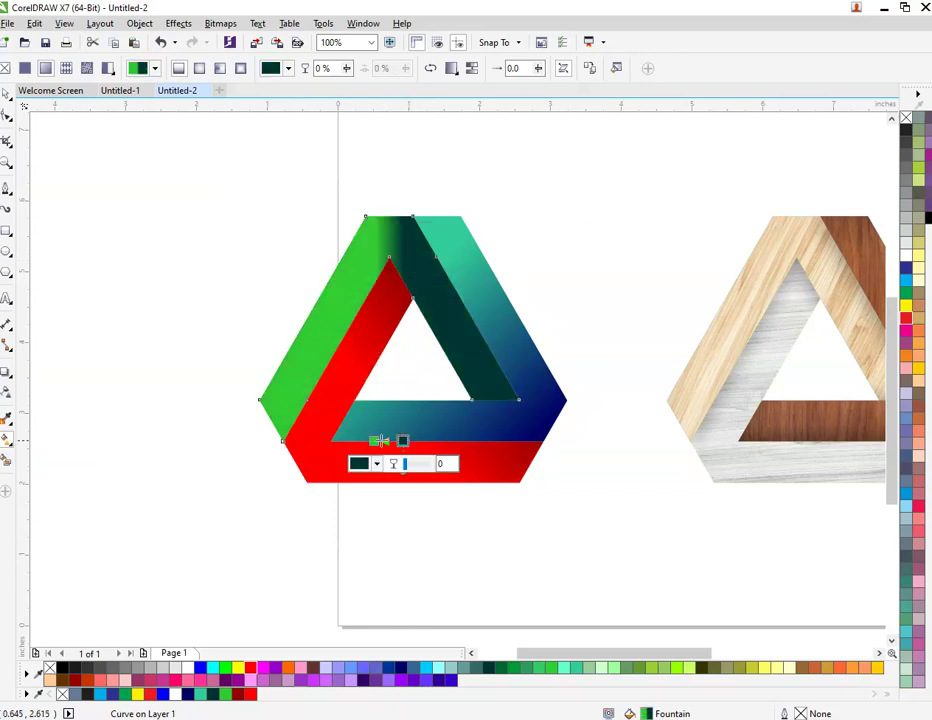
{"action": "left_click", "coordinate": [371, 438]}
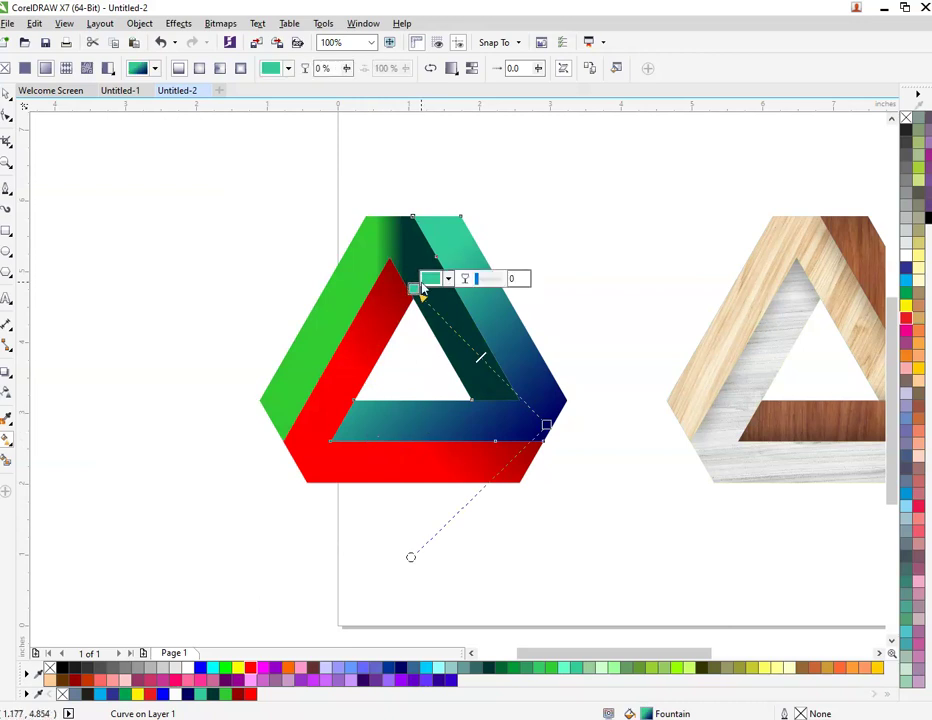
{"action": "left_click", "coordinate": [405, 250]}
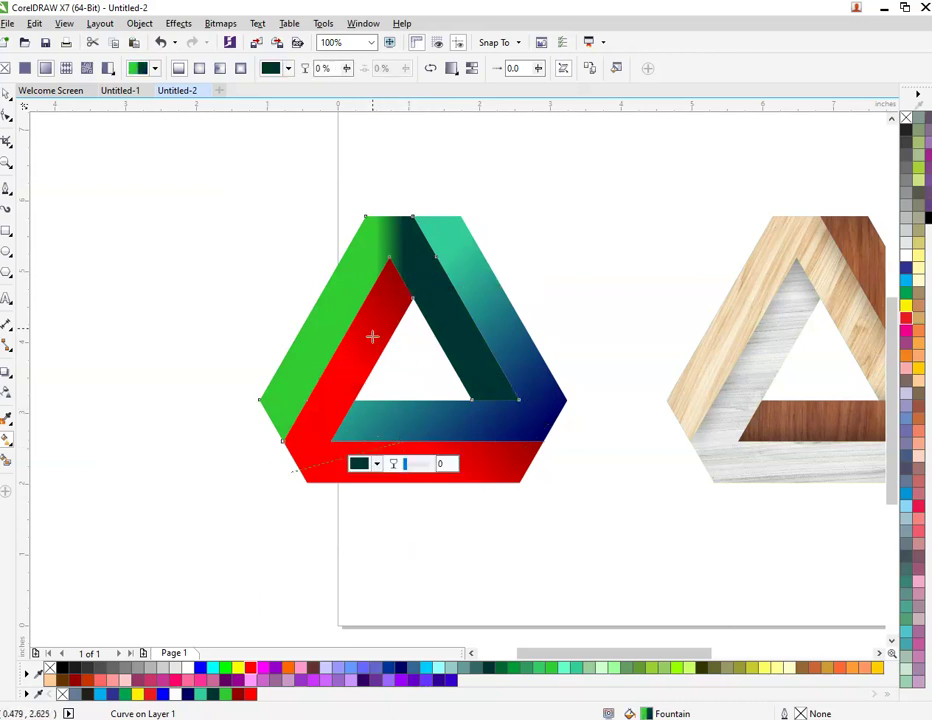
{"action": "left_click_drag", "start_coordinate": [385, 237], "coordinate": [395, 222]}
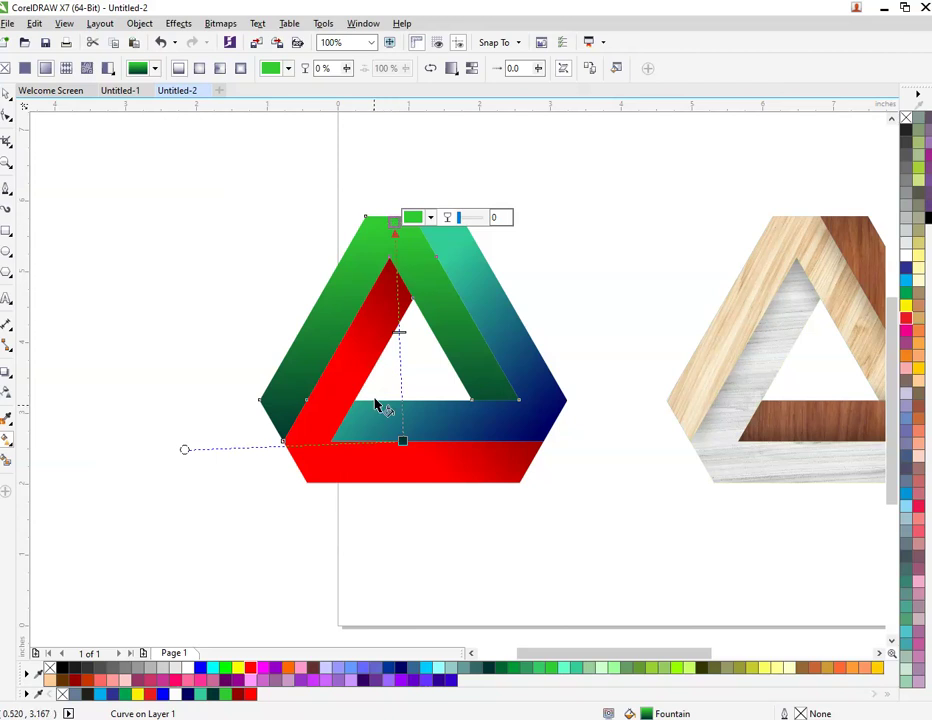
{"action": "left_click_drag", "start_coordinate": [401, 440], "coordinate": [435, 396]}
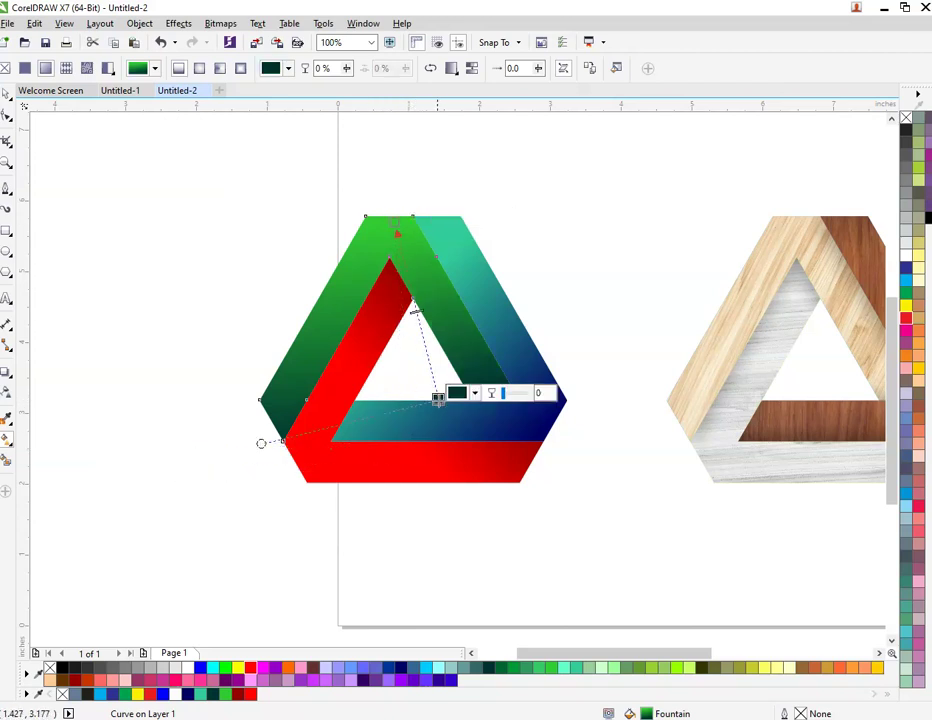
Step: Reverse the blue face's gradient so its outer corner is turquoise and its arm ends fade to navy
{"action": "left_click", "coordinate": [540, 437]}
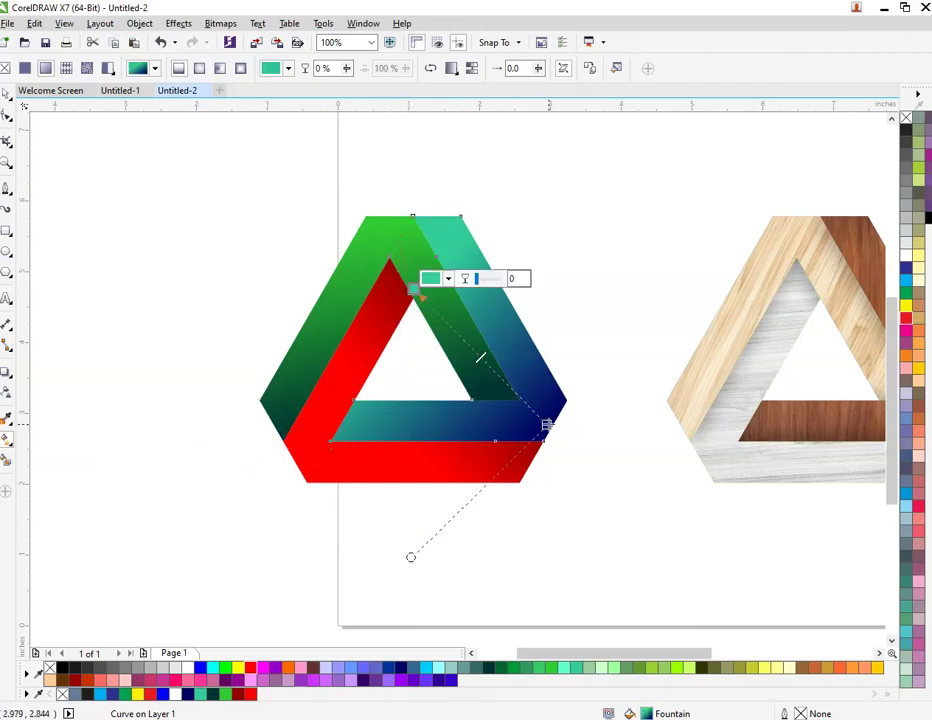
{"action": "left_click_drag", "start_coordinate": [547, 425], "coordinate": [421, 224]}
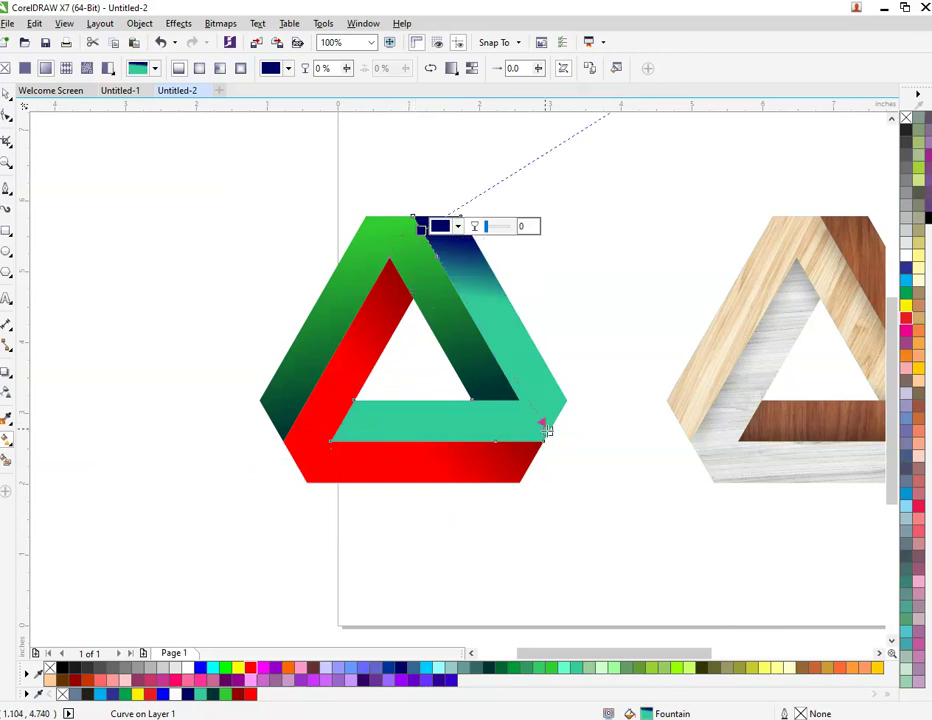
{"action": "left_click_drag", "start_coordinate": [547, 431], "coordinate": [552, 422]}
{"action": "left_click_drag", "start_coordinate": [420, 231], "coordinate": [362, 285]}
{"action": "key", "text": "space"}
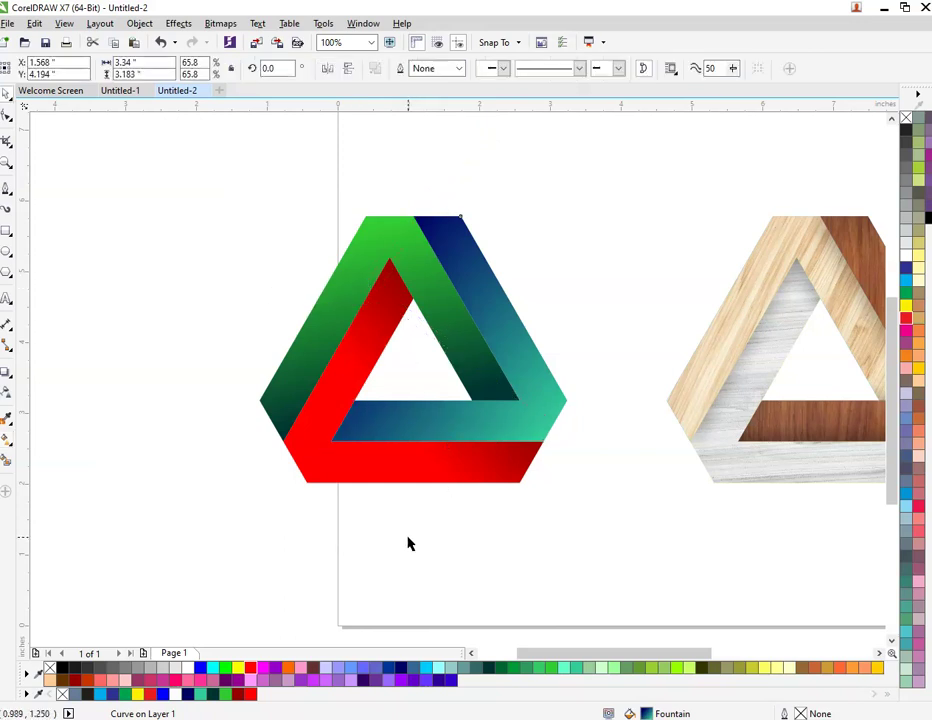
{"action": "left_click", "coordinate": [408, 543]}
Step: Adjust the red face's gradient direction by moving its bright red end slightly toward the base of the inner triangle
{"action": "left_click", "coordinate": [443, 457]}
{"action": "left_click", "coordinate": [7, 441]}
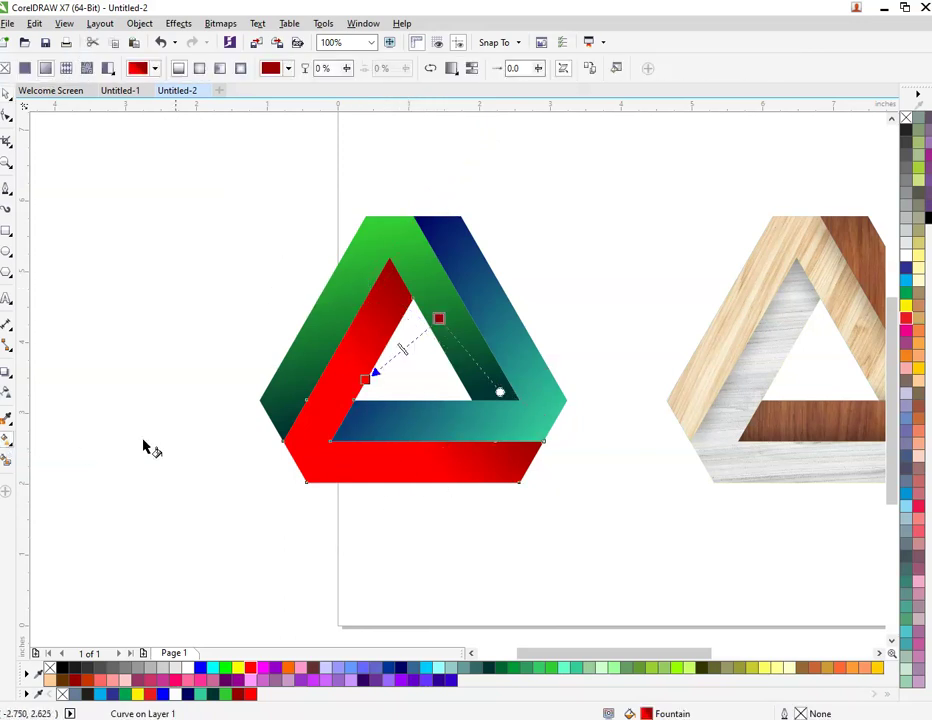
{"action": "mouse_move", "coordinate": [436, 319]}
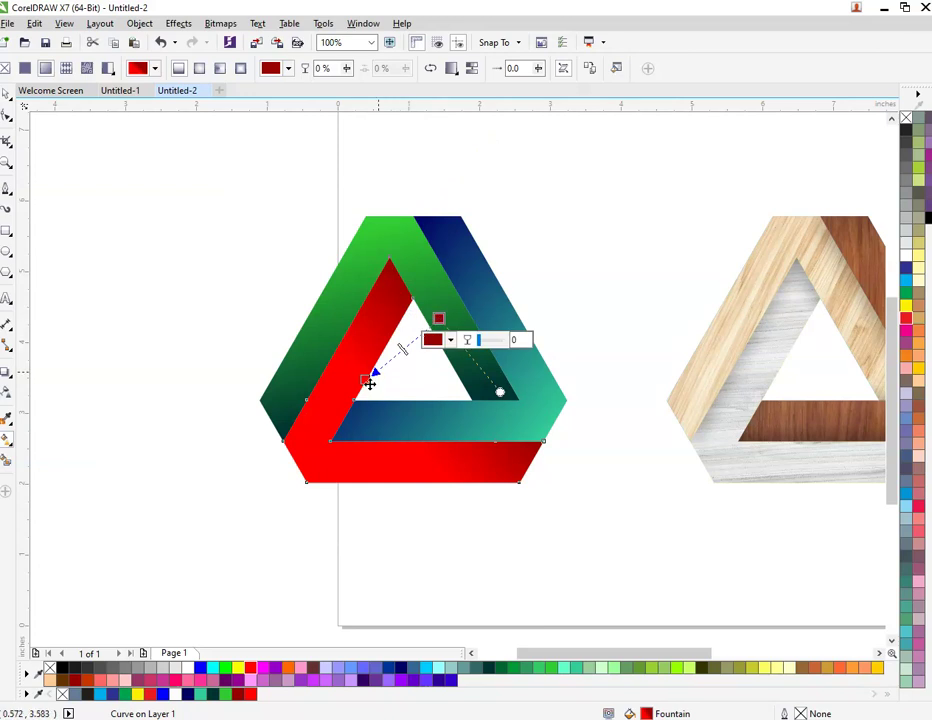
{"action": "left_click_drag", "start_coordinate": [369, 383], "coordinate": [390, 388]}
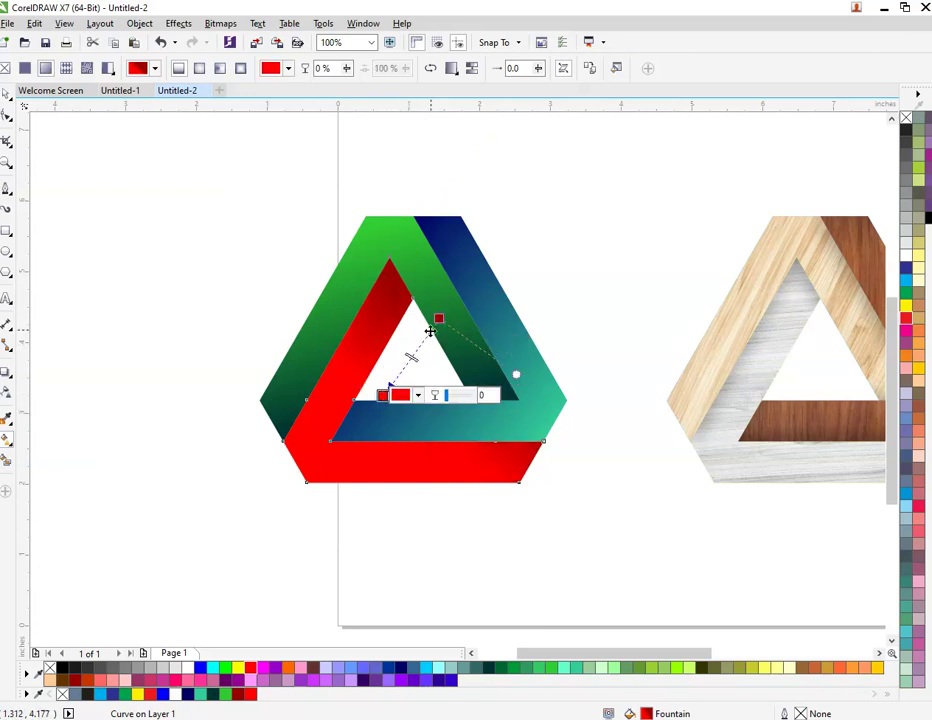
Step: Darken the dark end of the red face's gradient to #660A0A and deselect the face
{"action": "left_click", "coordinate": [438, 319]}
{"action": "left_click", "coordinate": [474, 318]}
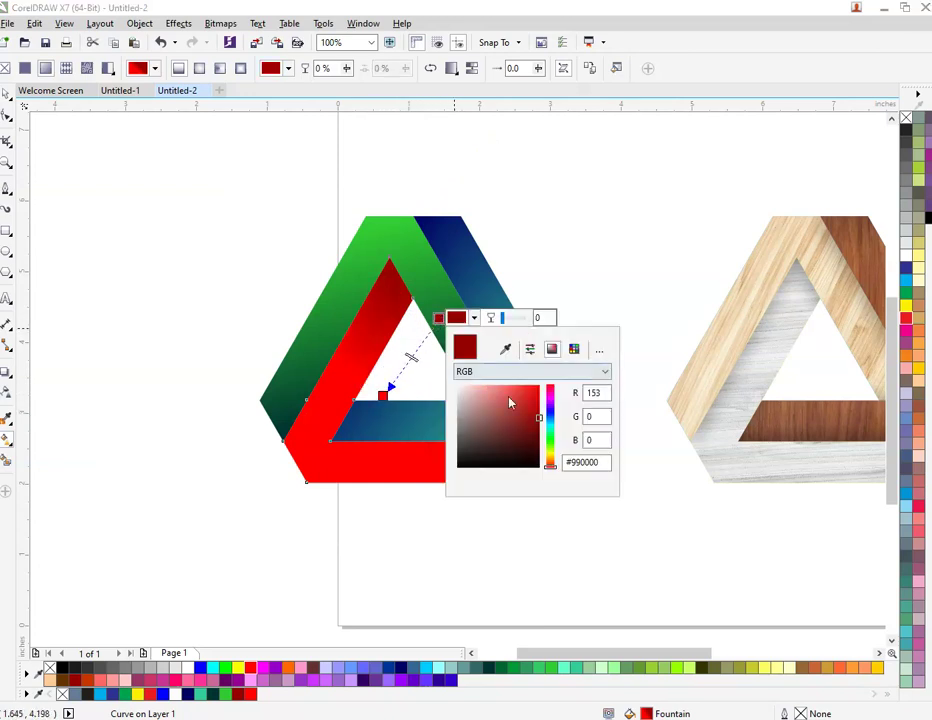
{"action": "left_click_drag", "start_coordinate": [532, 418], "coordinate": [539, 432]}
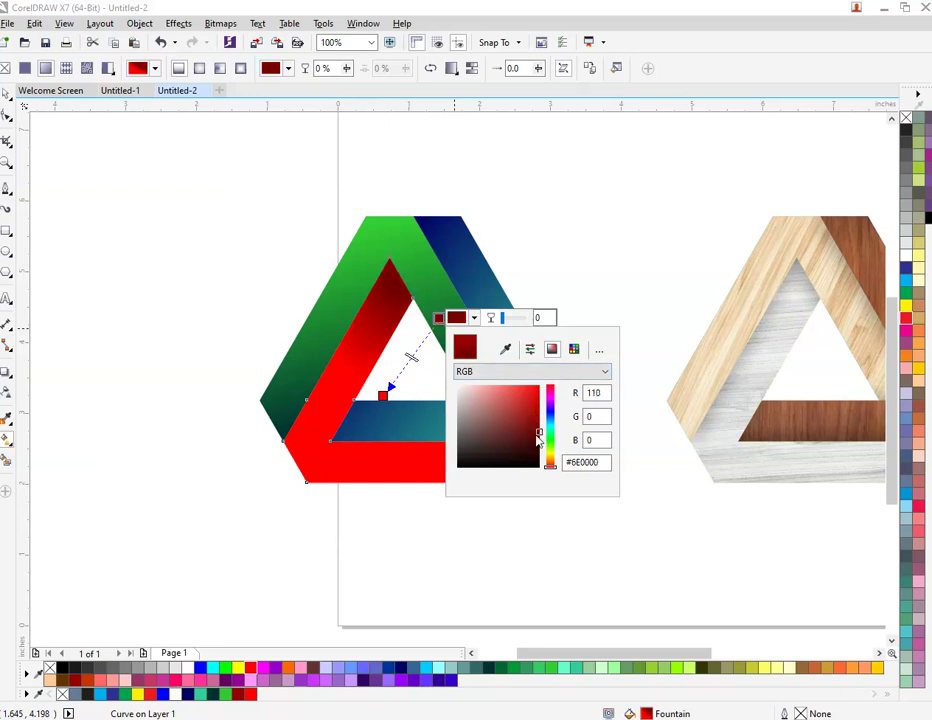
{"action": "left_click", "coordinate": [532, 434]}
{"action": "left_click", "coordinate": [634, 533]}
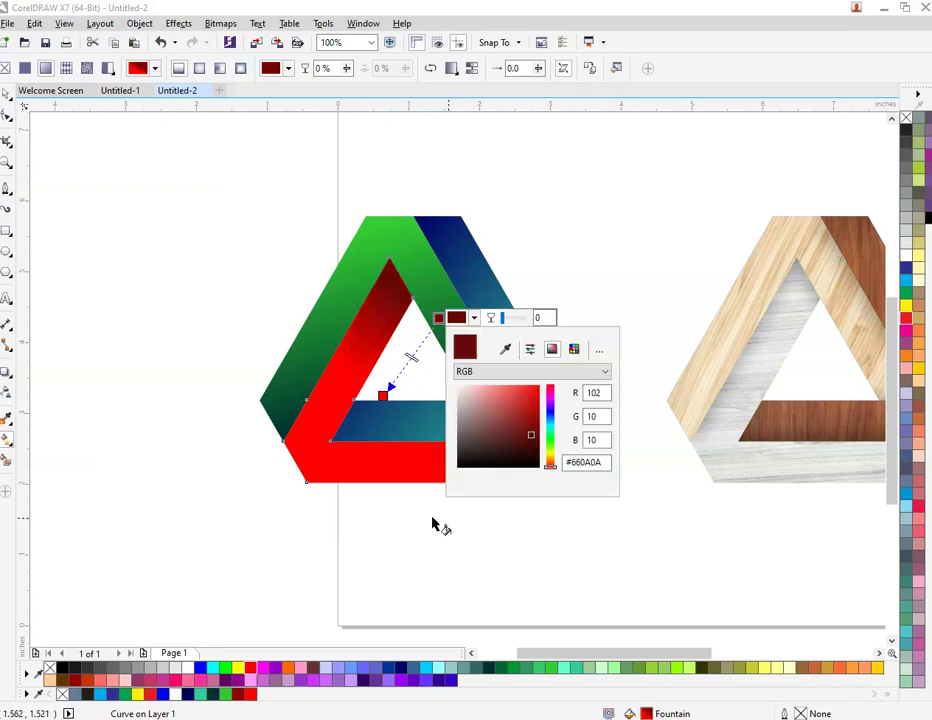
{"action": "left_click", "coordinate": [308, 491]}
{"action": "left_click", "coordinate": [6, 94]}
{"action": "left_click", "coordinate": [113, 313]}
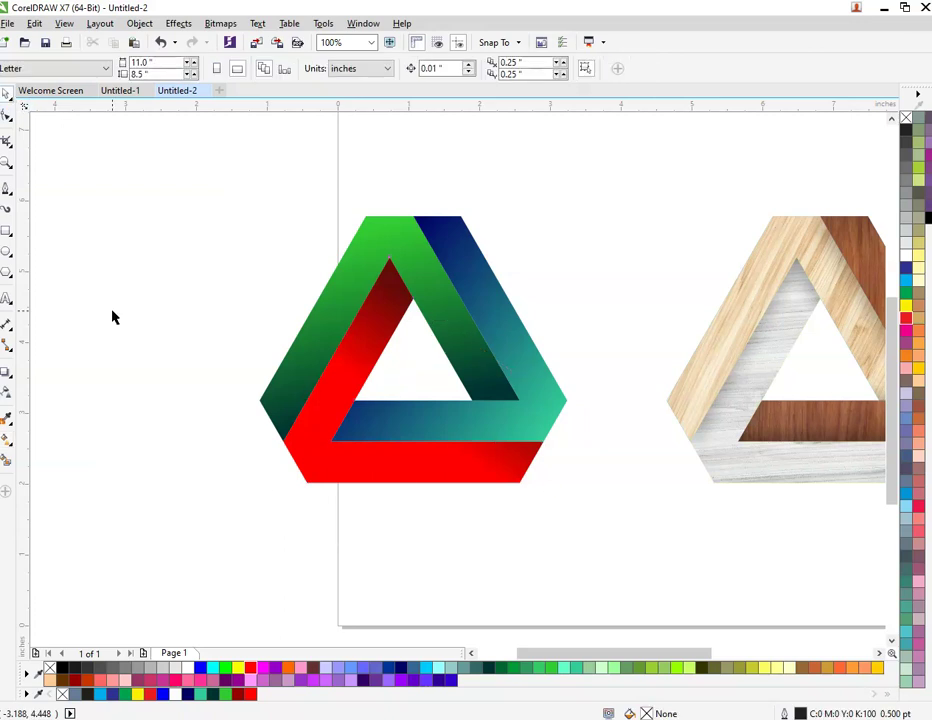
Step: Group the three gradient-filled faces of the green, red and blue triangle
{"action": "scroll", "coordinate": [113, 312], "scroll_direction": "down", "scroll_amount": 1}
{"action": "left_click_drag", "start_coordinate": [165, 164], "coordinate": [366, 510]}
{"action": "right_click", "coordinate": [313, 370]}
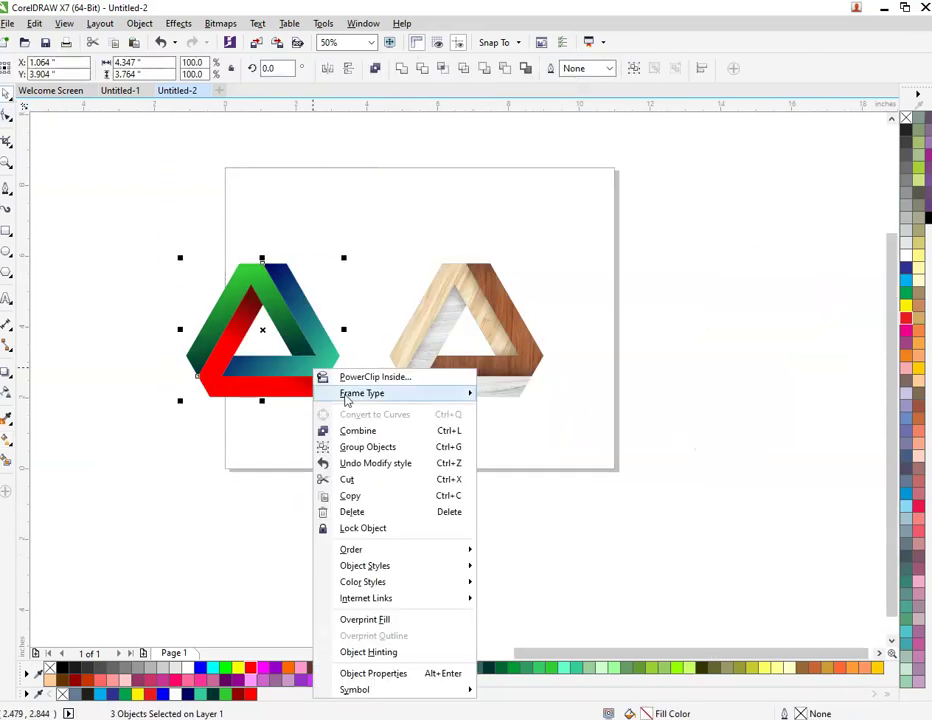
{"action": "left_click", "coordinate": [392, 449]}
{"action": "left_click", "coordinate": [221, 258]}
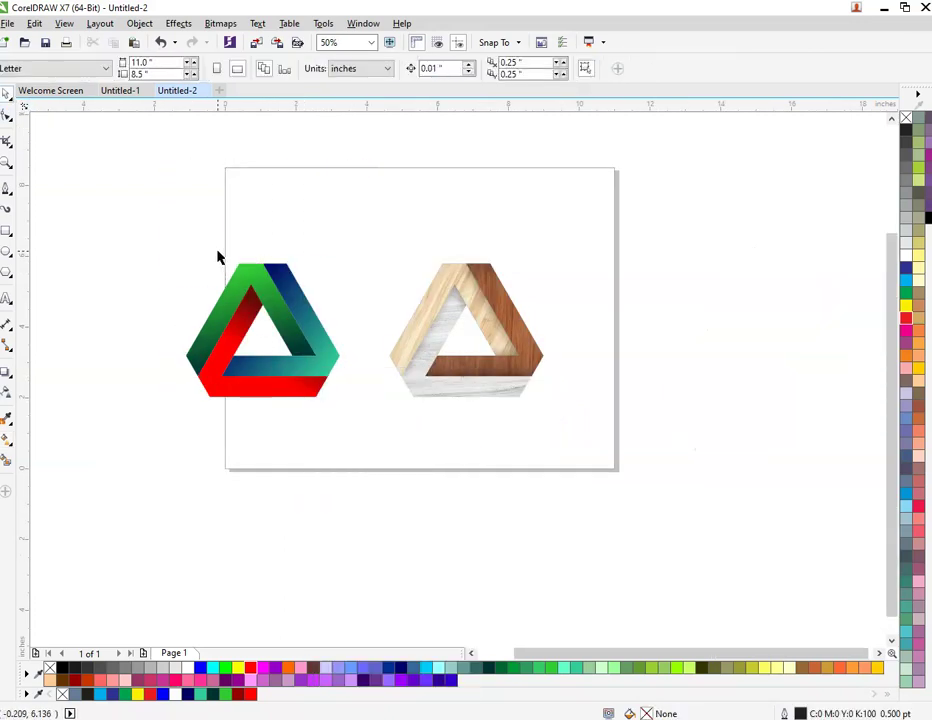
{"action": "scroll", "coordinate": [221, 258], "scroll_direction": "up", "scroll_amount": 2}
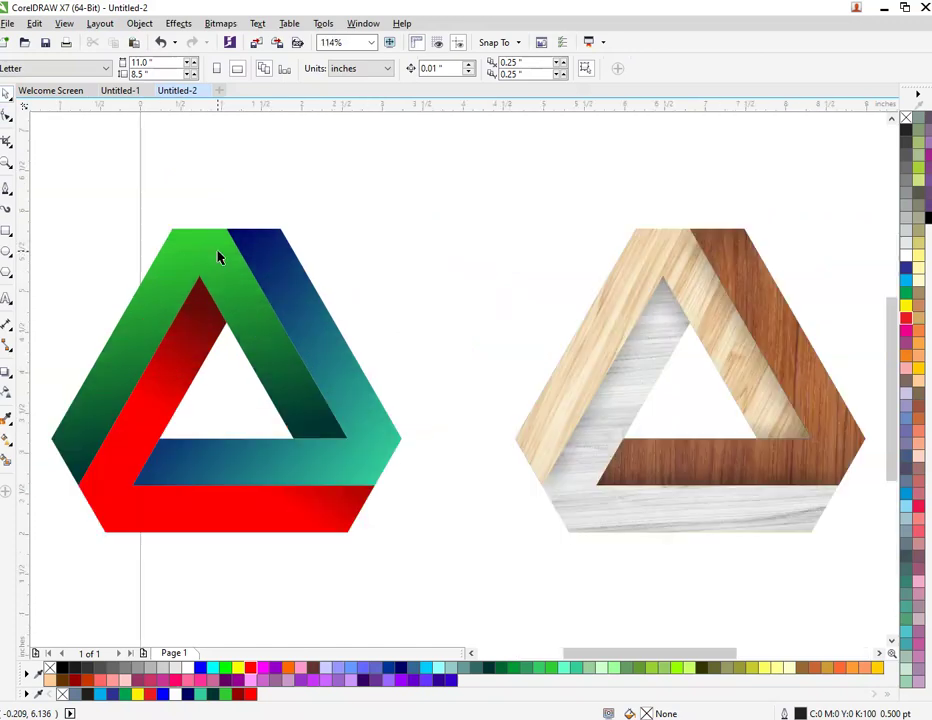